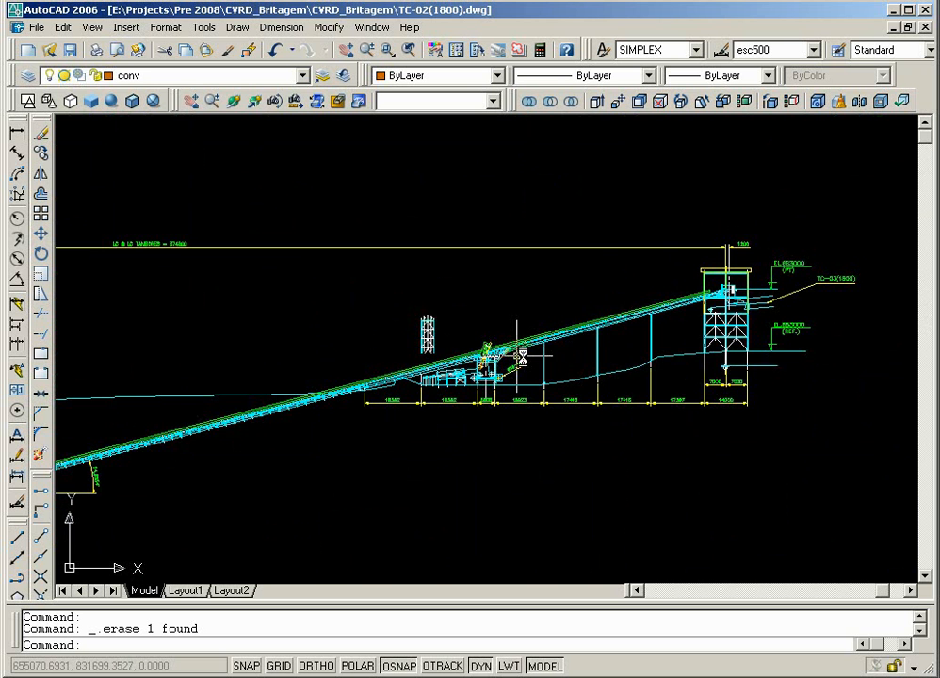
Start a polyline at the top of the tail pulley at the lower end of the TC-02(1800) conveyor elevation.
scroll(519, 375, down, 2)
scroll(459, 419, down, 1)
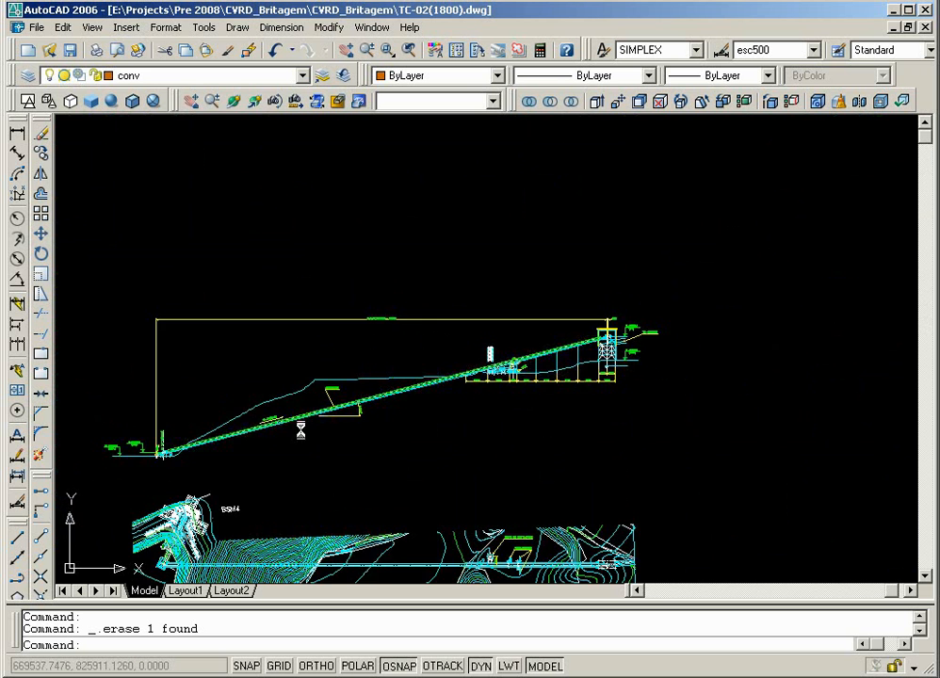
scroll(147, 459, up, 4)
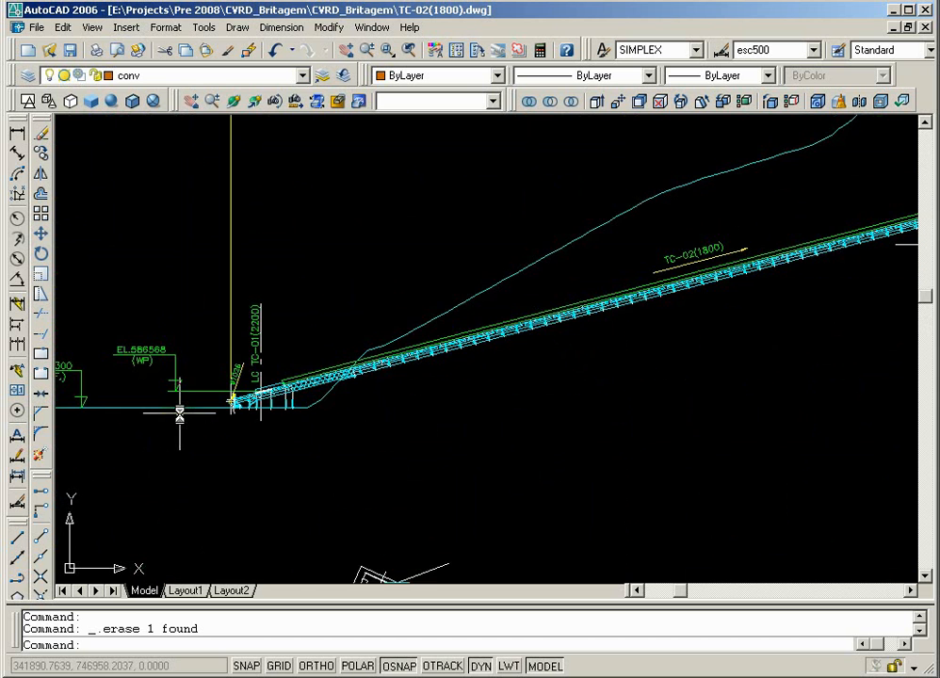
scroll(181, 405, up, 2)
key(Escape)
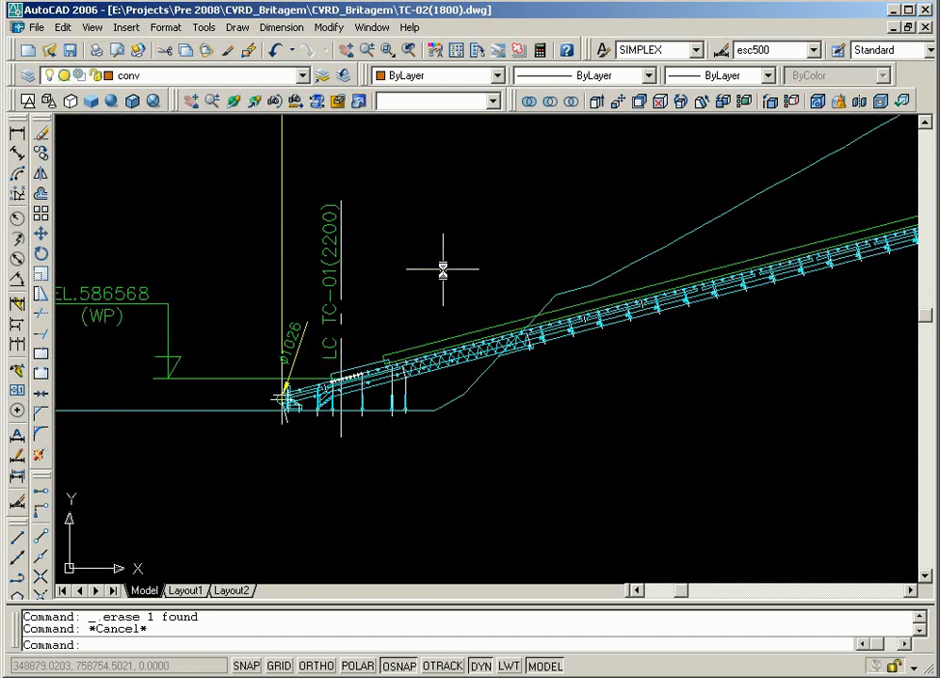
text(p)
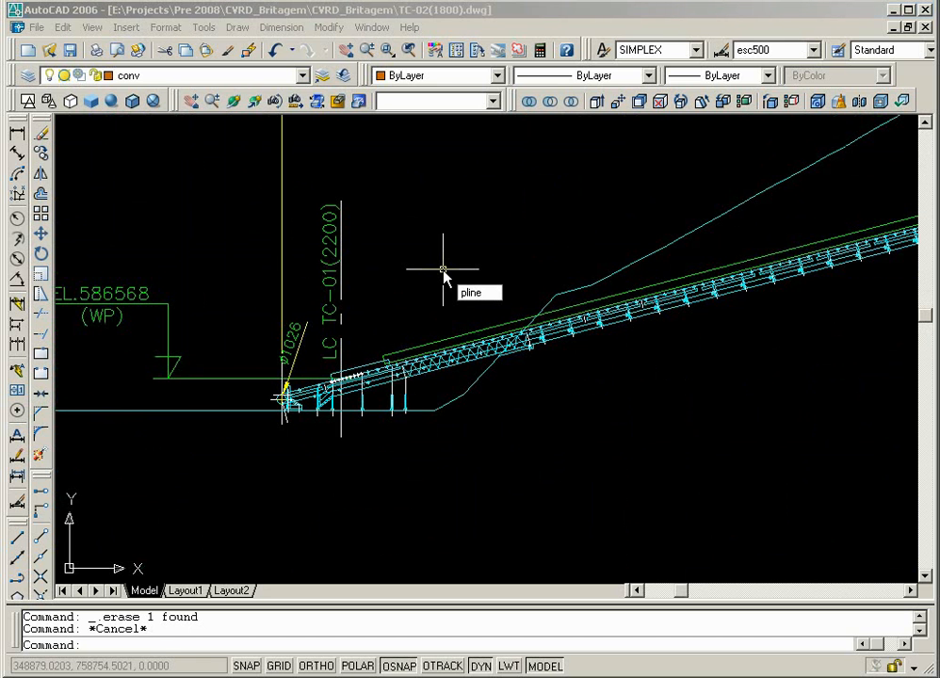
text(line)
key(Return)
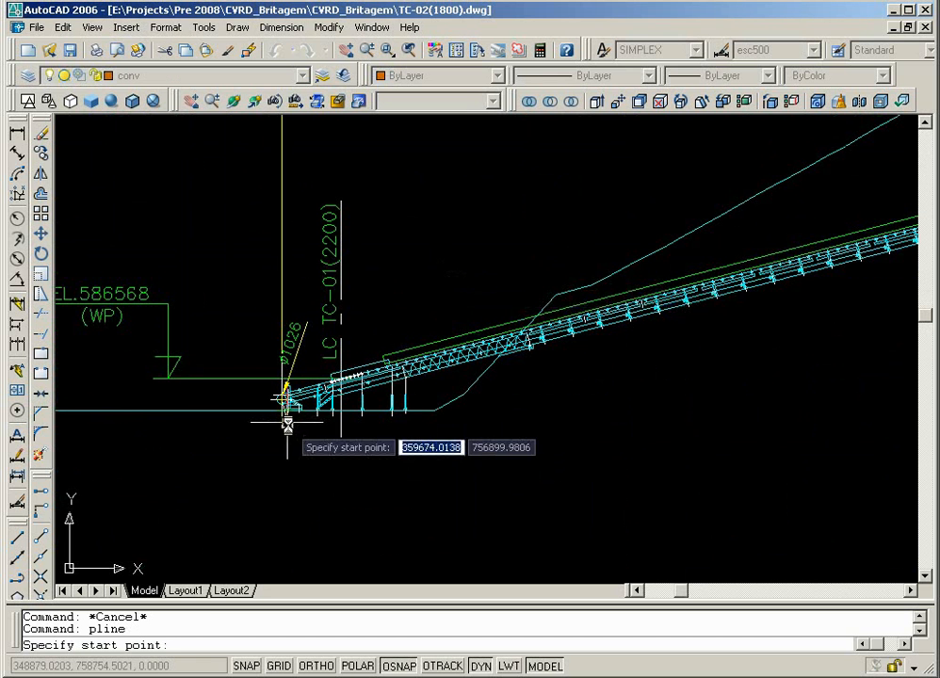
scroll(285, 400, up, 4)
scroll(236, 282, up, 2)
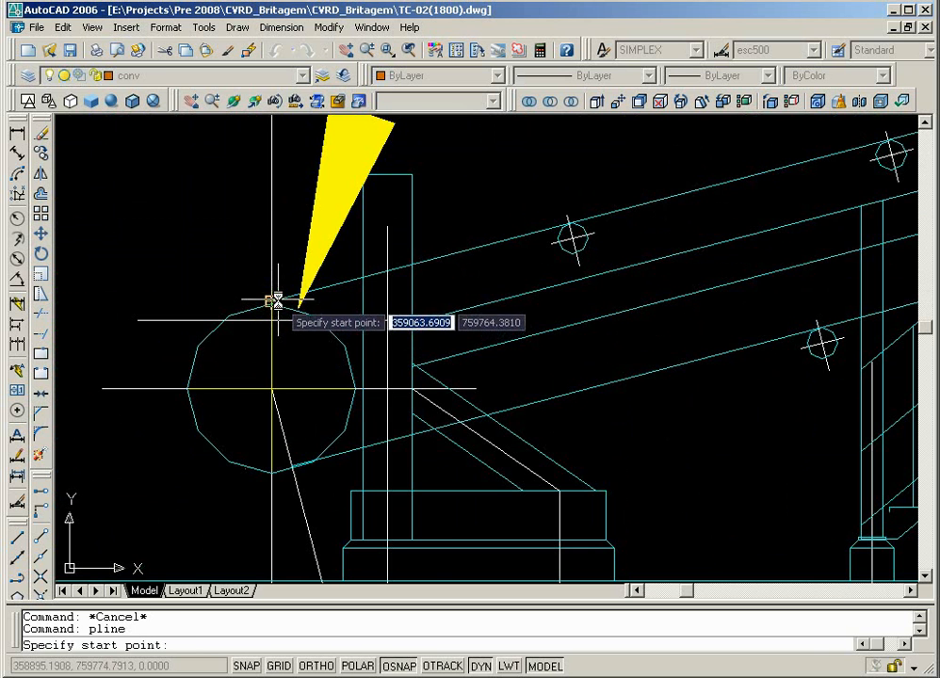
click(271, 309)
Run the polyline in two straight segments up the carrying side of the belt, over the idlers, to the top tangent point of the head pulley.
scroll(273, 370, down, 6)
scroll(273, 370, down, 5)
scroll(491, 416, up, 3)
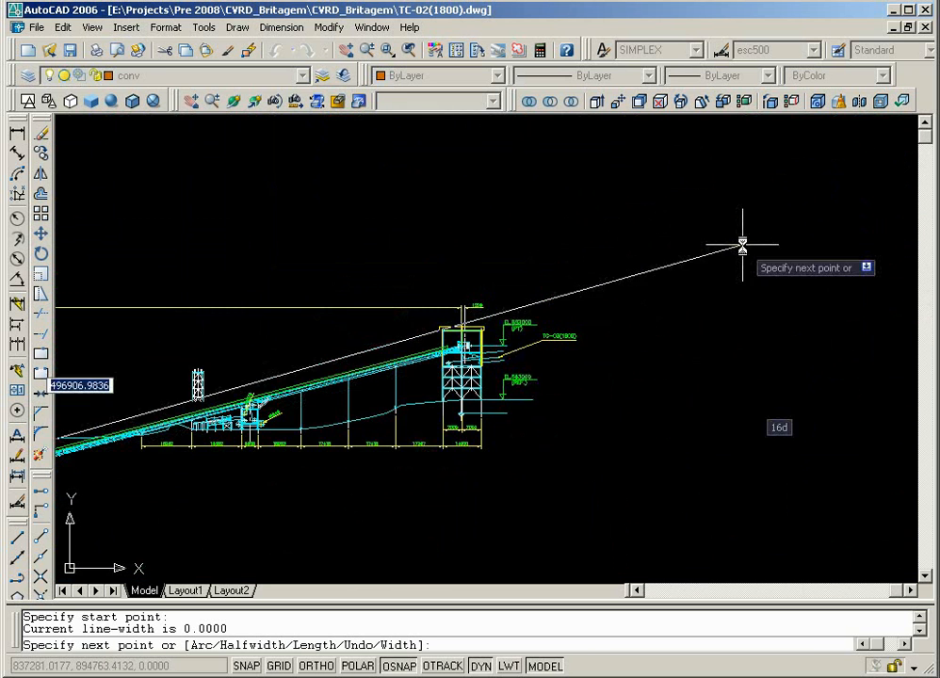
scroll(492, 416, up, 5)
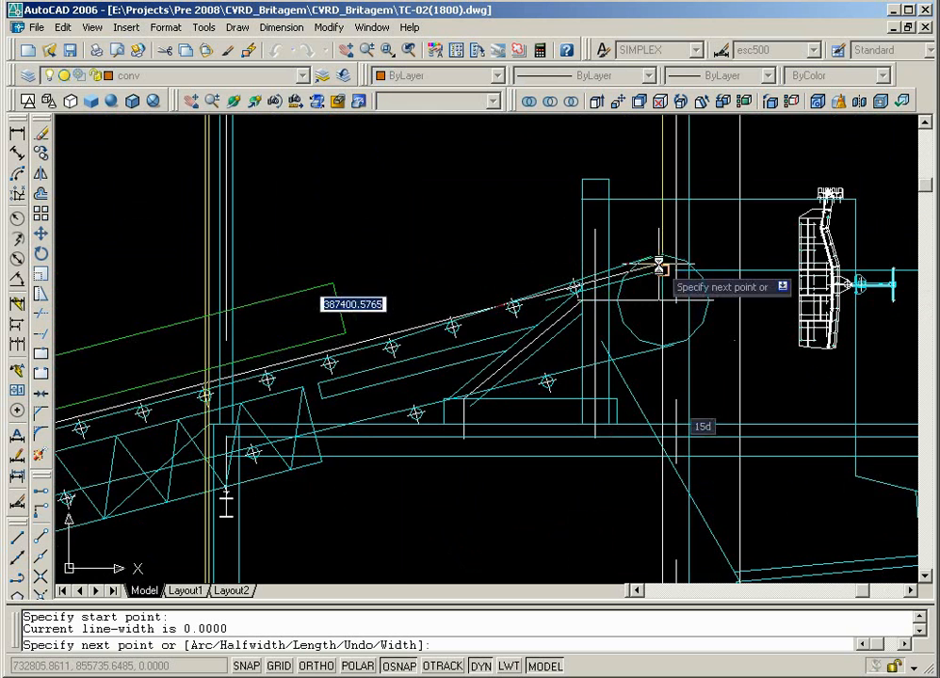
click(398, 331)
scroll(400, 332, up, 5)
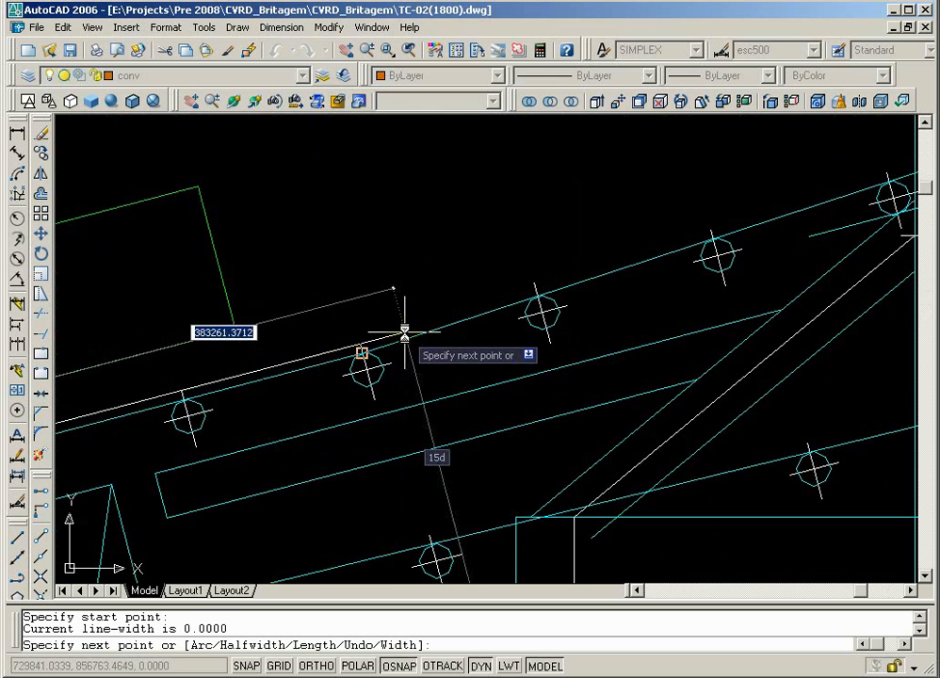
scroll(510, 321, down, 6)
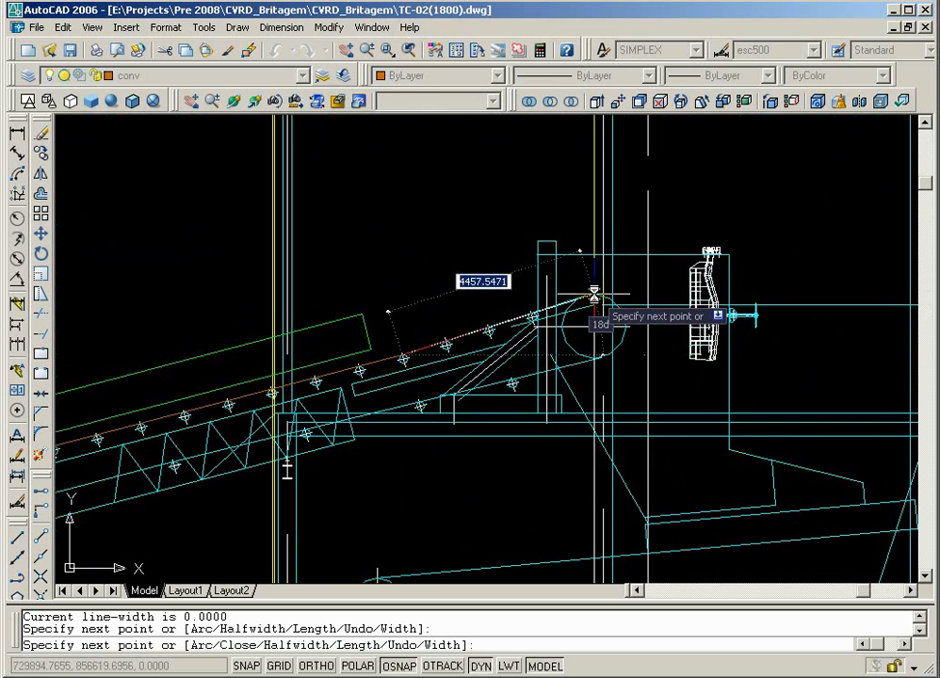
scroll(591, 296, up, 3)
click(571, 298)
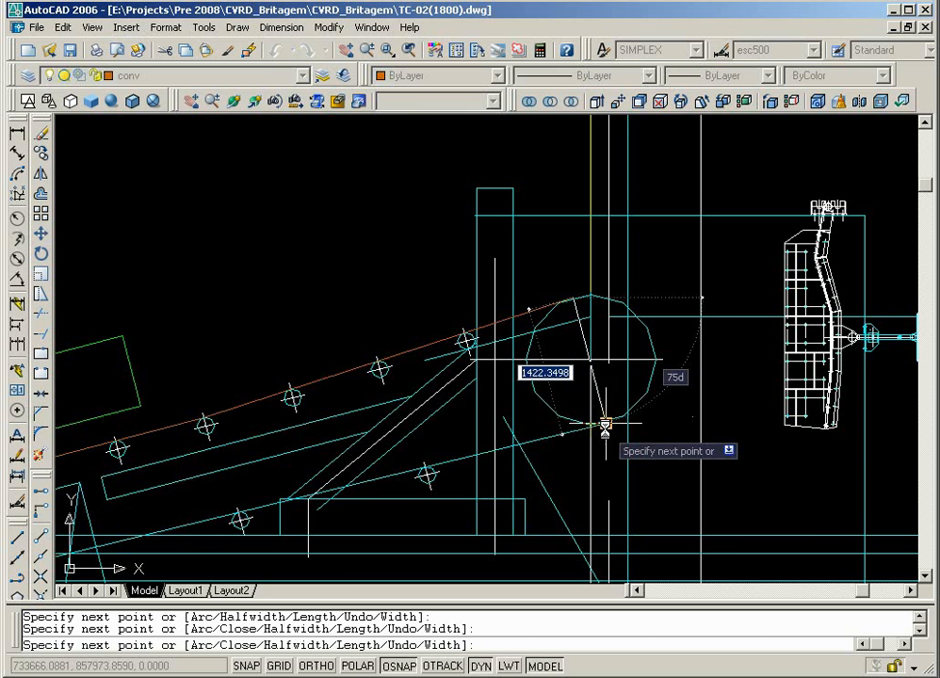
Continue the polyline with an arc around the head pulley, ending where the return belt leaves its underside.
scroll(605, 426, down, 2)
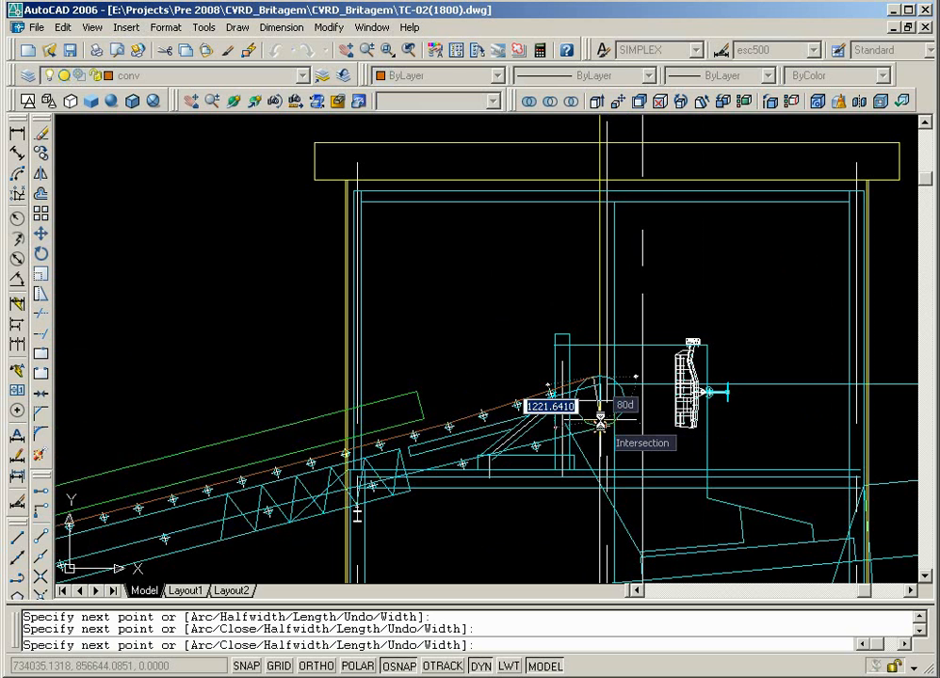
scroll(601, 420, up, 4)
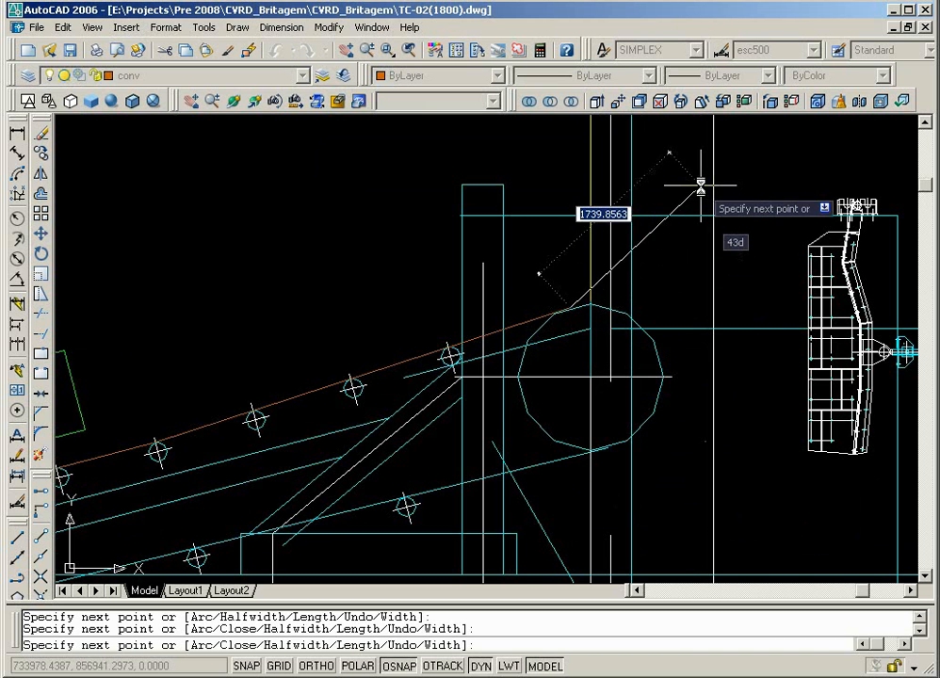
text(arc)
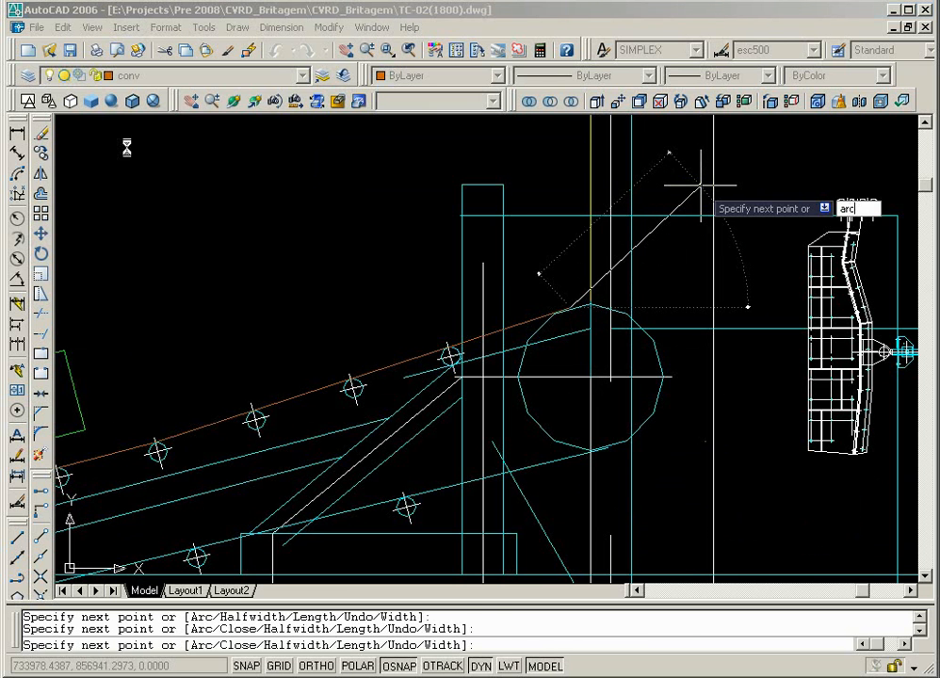
key(Return)
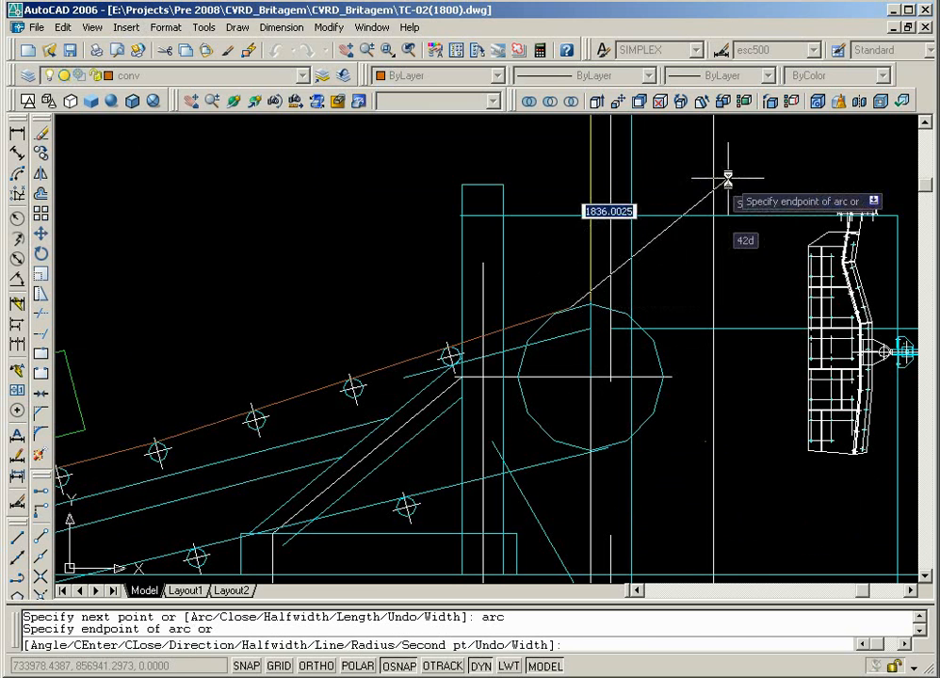
click(606, 452)
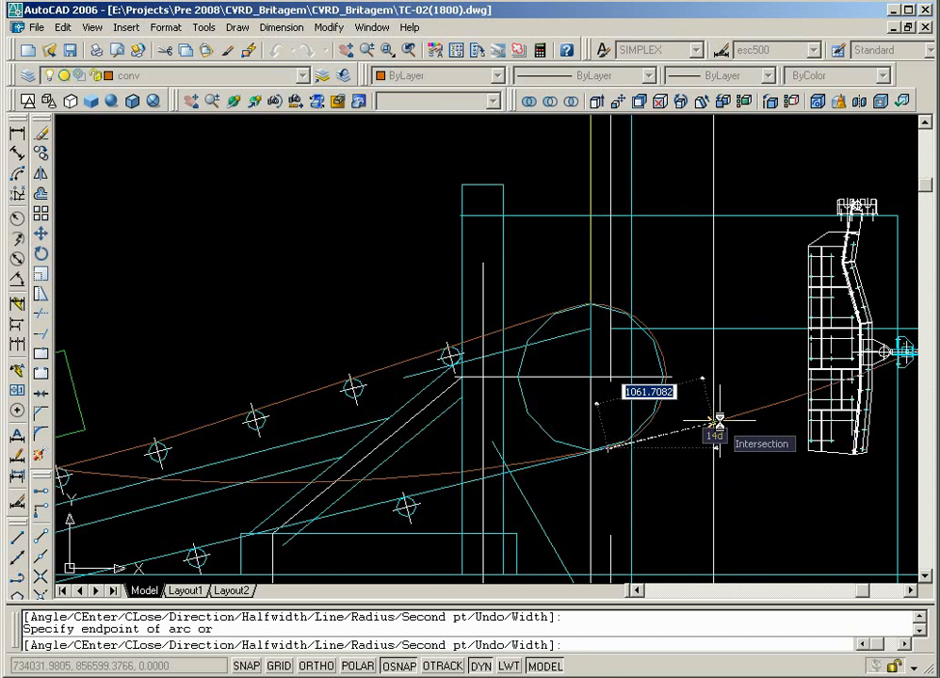
Draw a straight polyline segment down the return belt from the head pulley to the top of the take-up tower's upper bend pulley.
scroll(719, 421, down, 5)
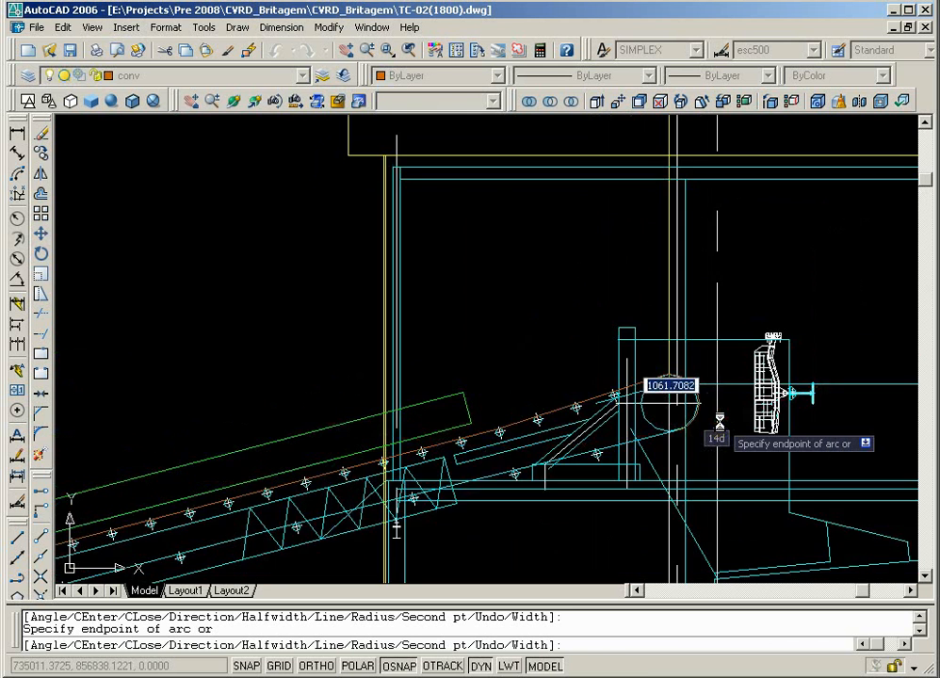
scroll(713, 434, down, 2)
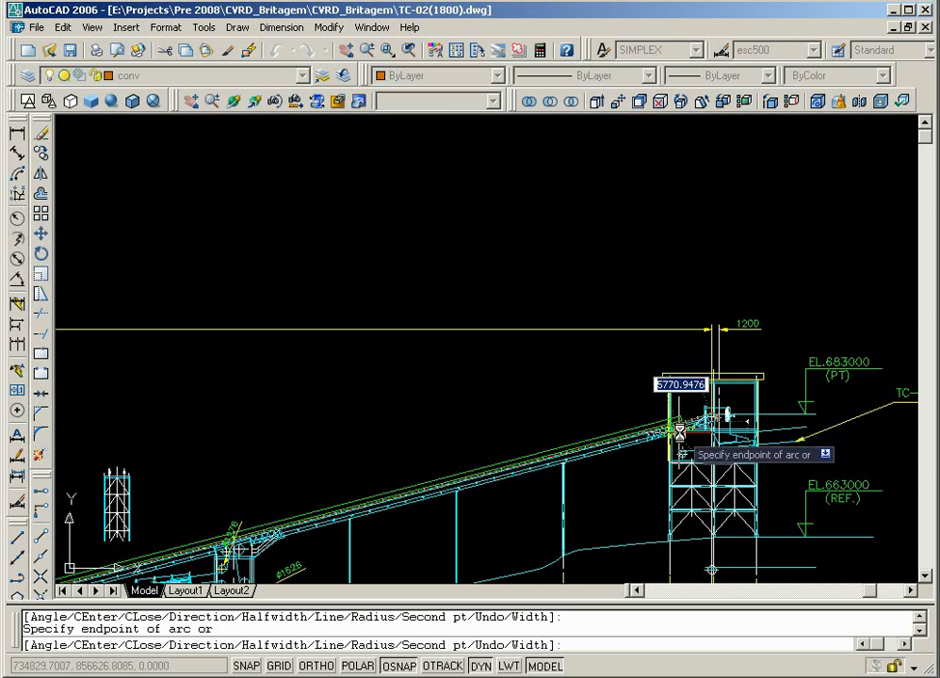
scroll(682, 433, up, 5)
scroll(695, 453, up, 5)
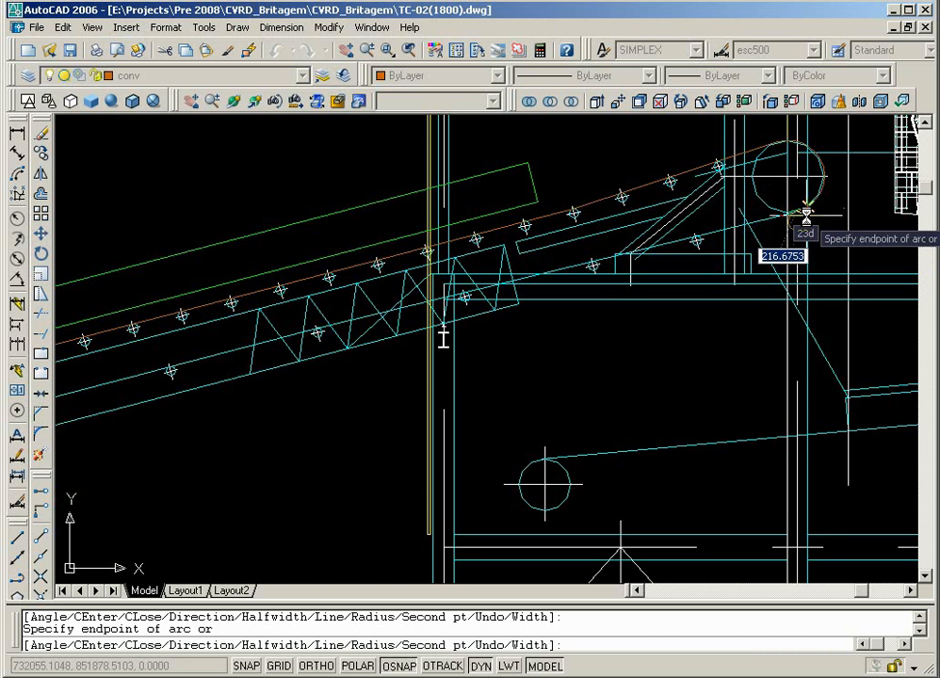
text(l)
key(Return)
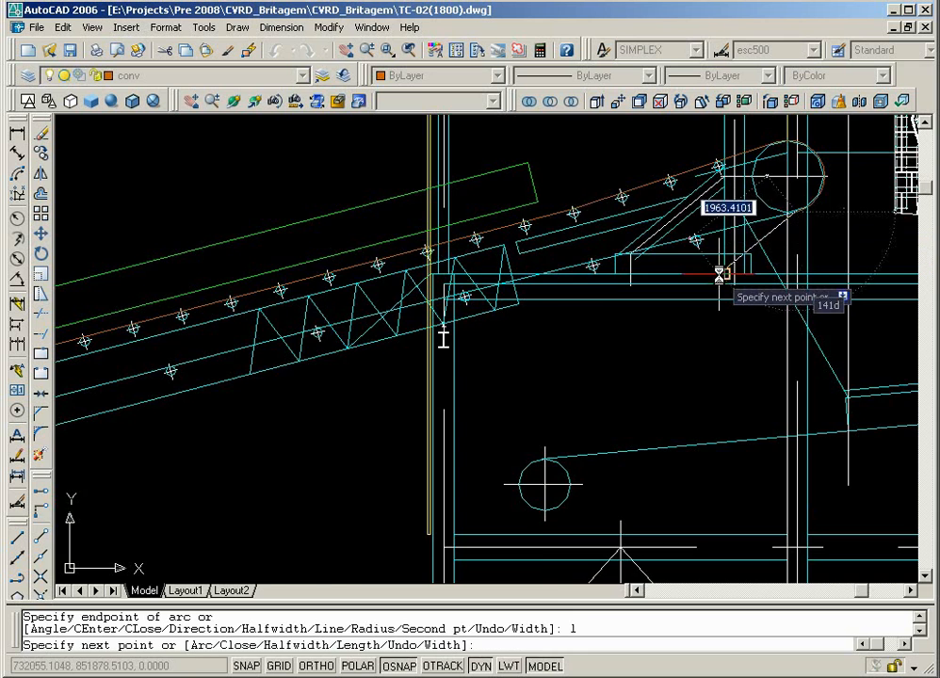
scroll(719, 274, down, 5)
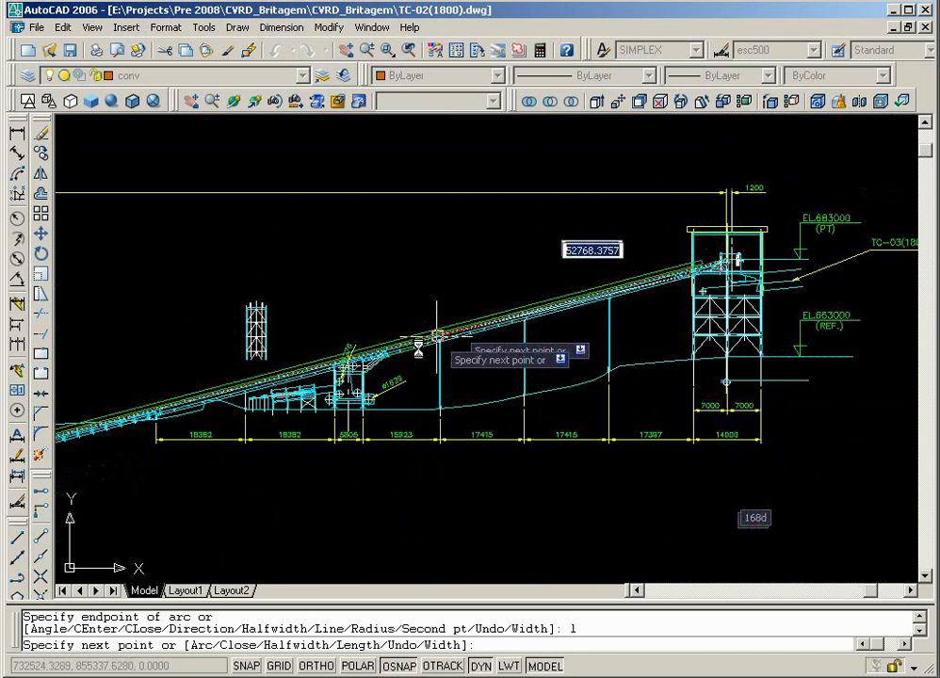
scroll(419, 346, up, 12)
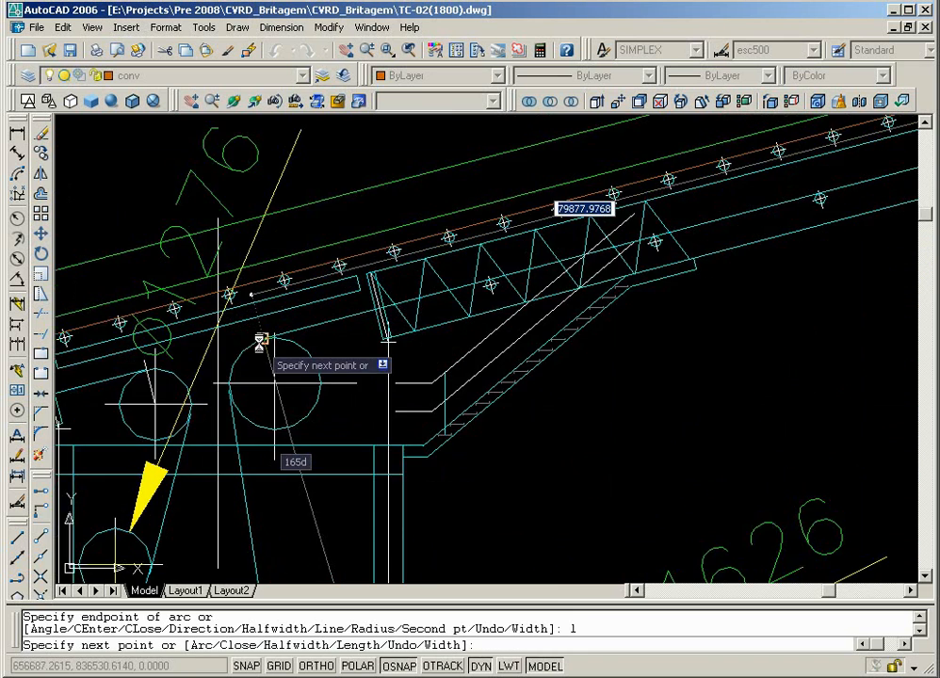
scroll(260, 341, up, 6)
click(268, 322)
scroll(398, 357, down, 5)
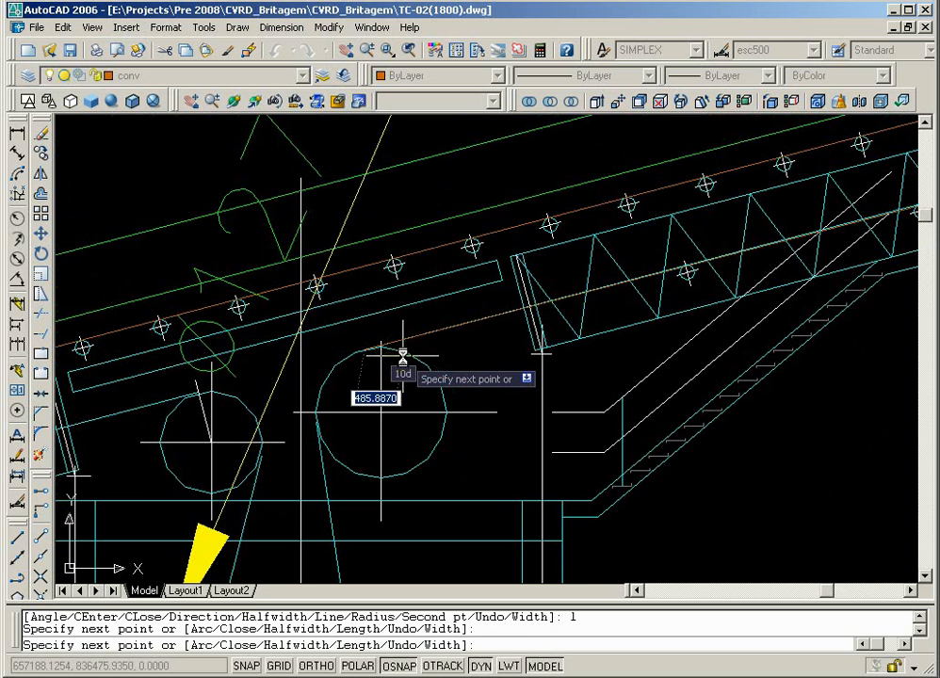
Add an arc around the upper bend pulley and a straight segment down to the side of the bend pulley beneath it.
text(arc)
key(Return)
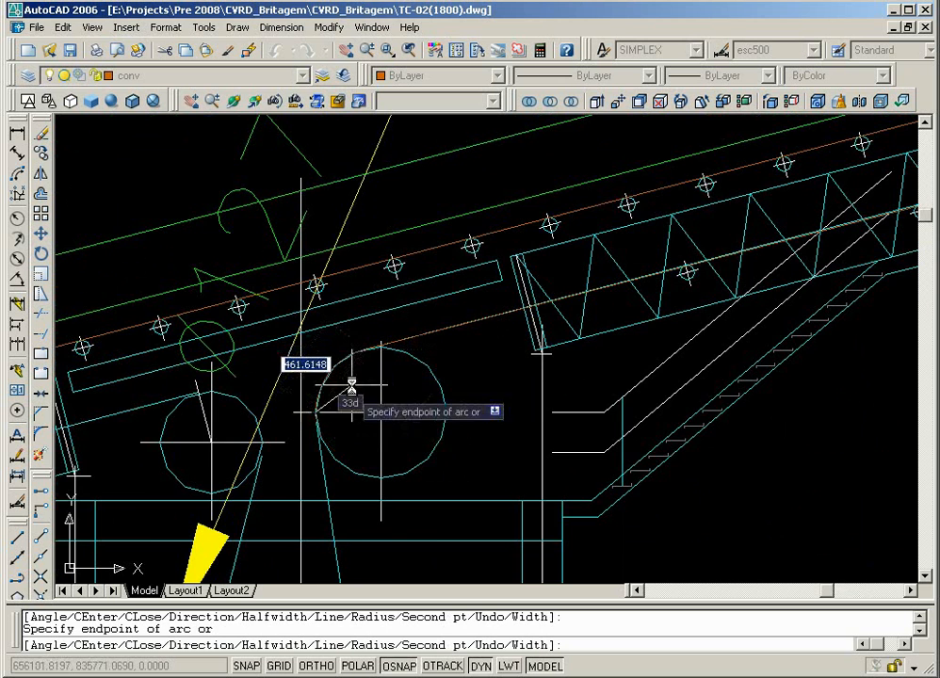
scroll(353, 377, down, 5)
text(l)
key(Return)
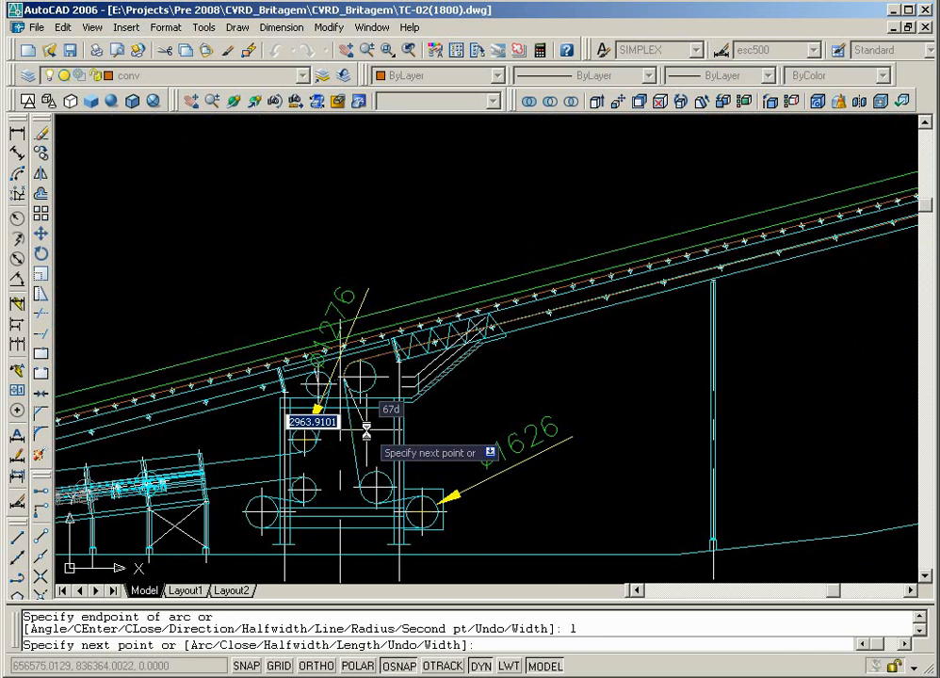
scroll(373, 468, up, 5)
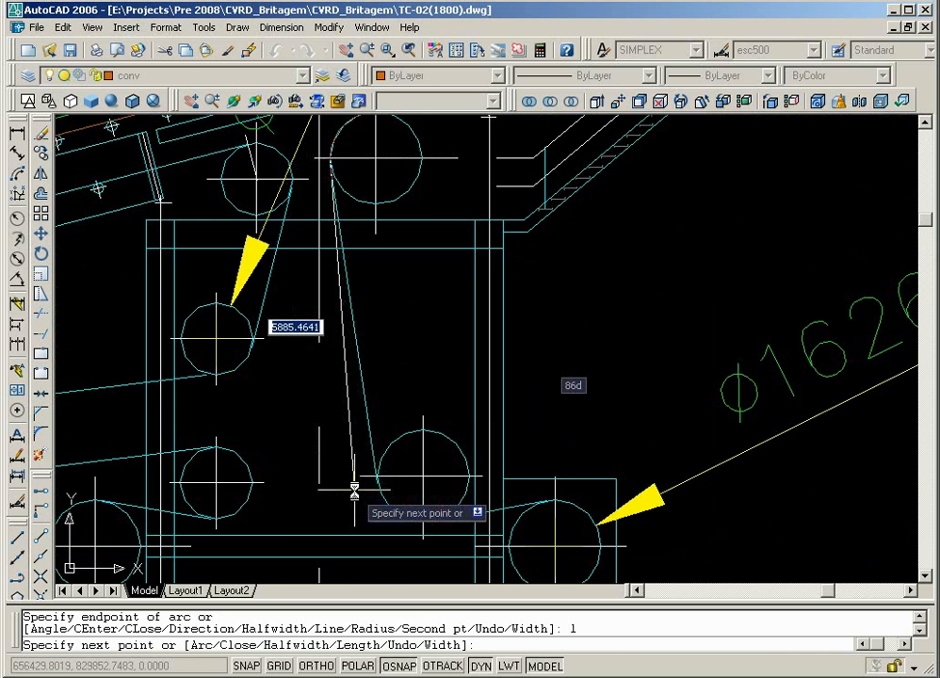
click(377, 473)
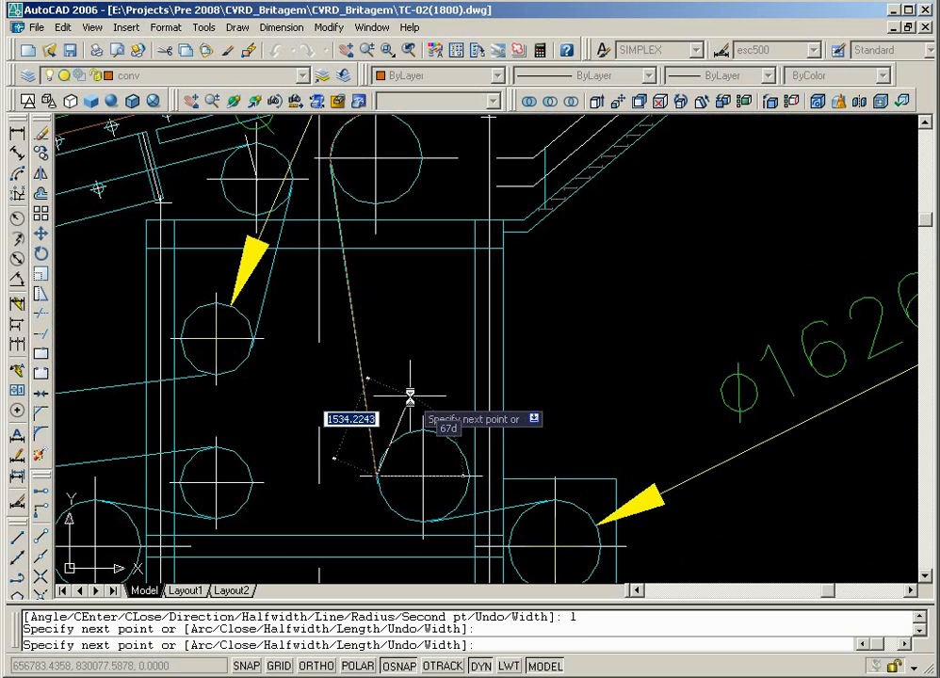
Add an arc under the lower bend pulley and a straight segment to the top of the pulley labelled Ø1626.
text(arc)
key(Return)
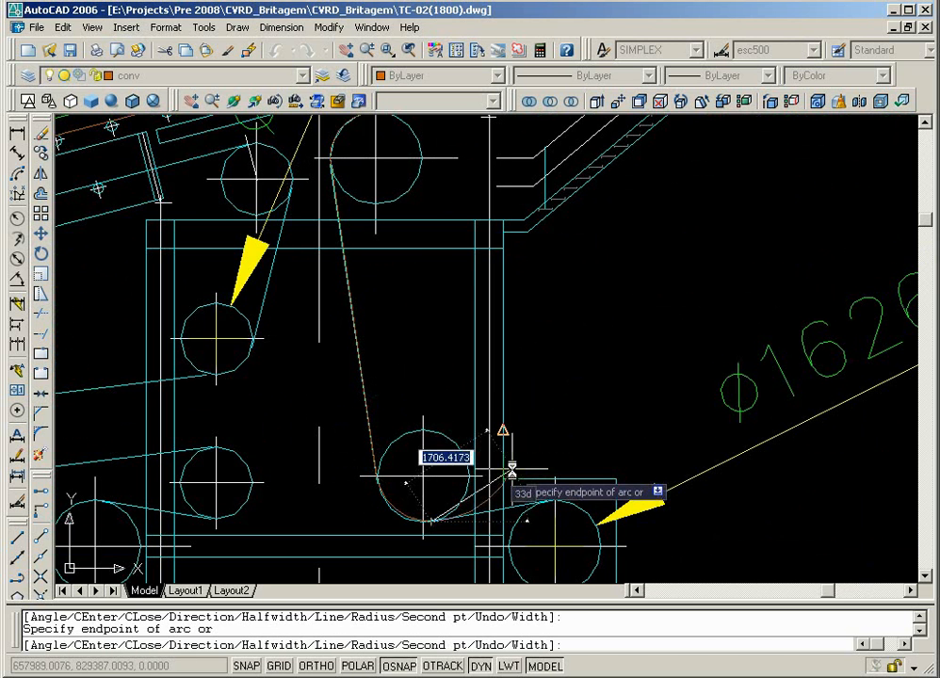
text(l)
key(Return)
click(555, 504)
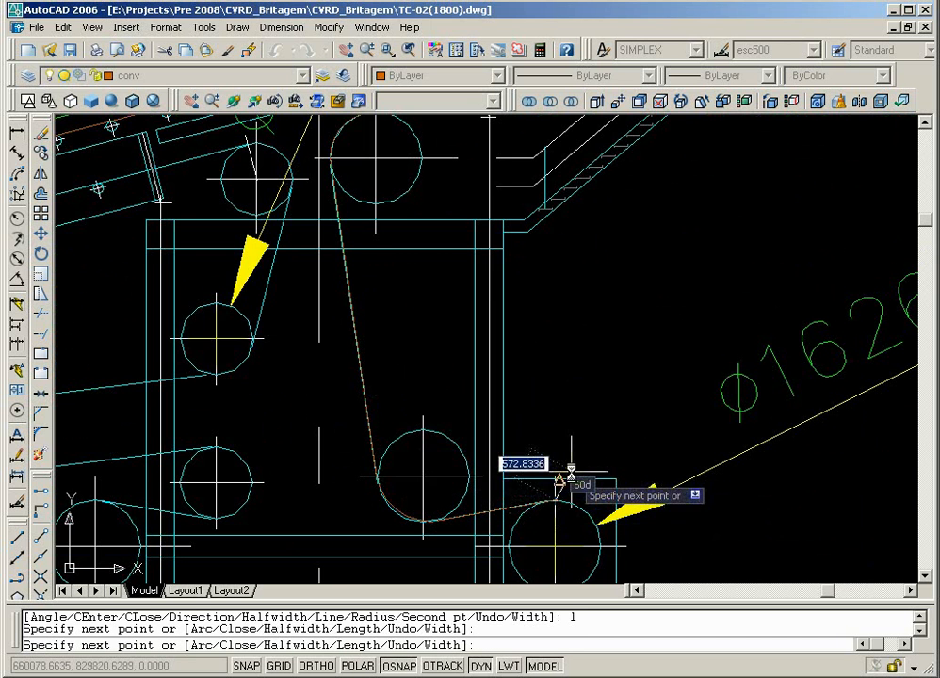
Wrap the polyline with an arc around the Ø1626 pulley from its top to its bottom.
scroll(566, 489, down, 2)
scroll(570, 523, up, 2)
text(arc)
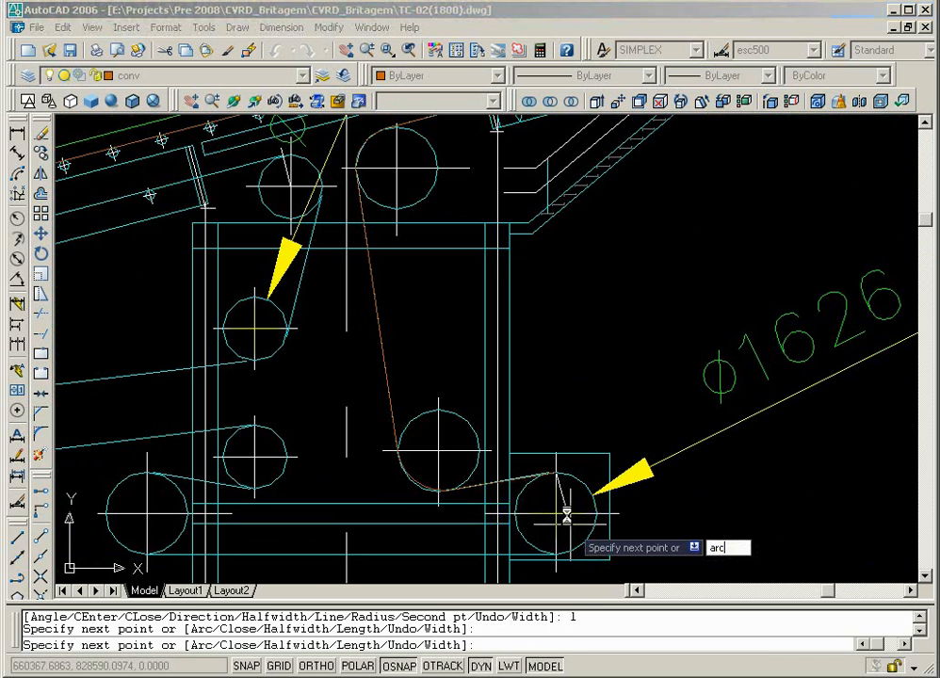
key(Return)
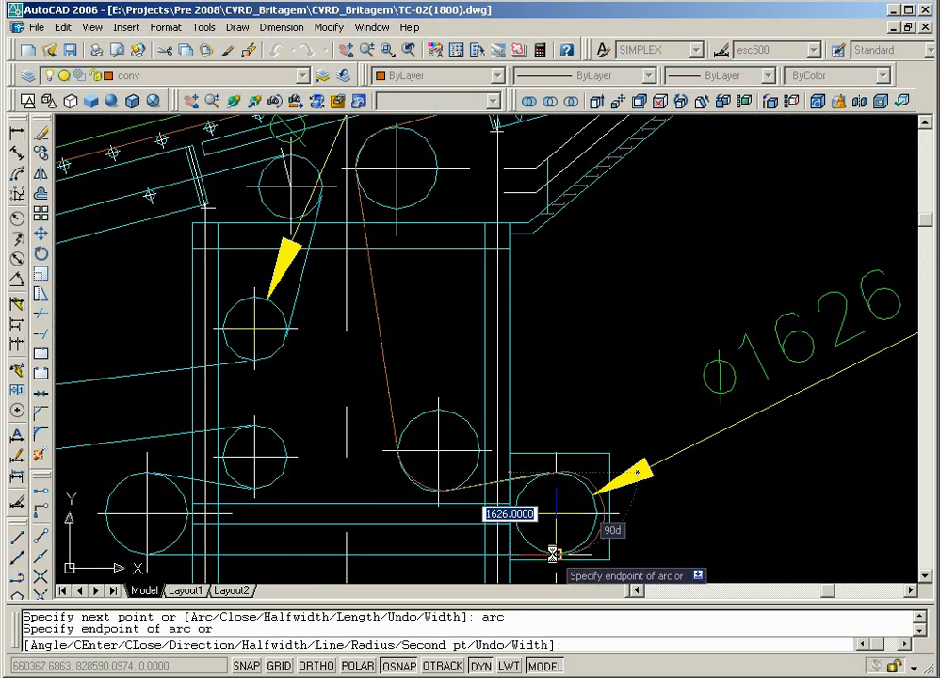
click(584, 546)
Add a straight segment to the bottom of the opposite pulley at the tower's base and an arc around it to its top.
text(l)
key(Return)
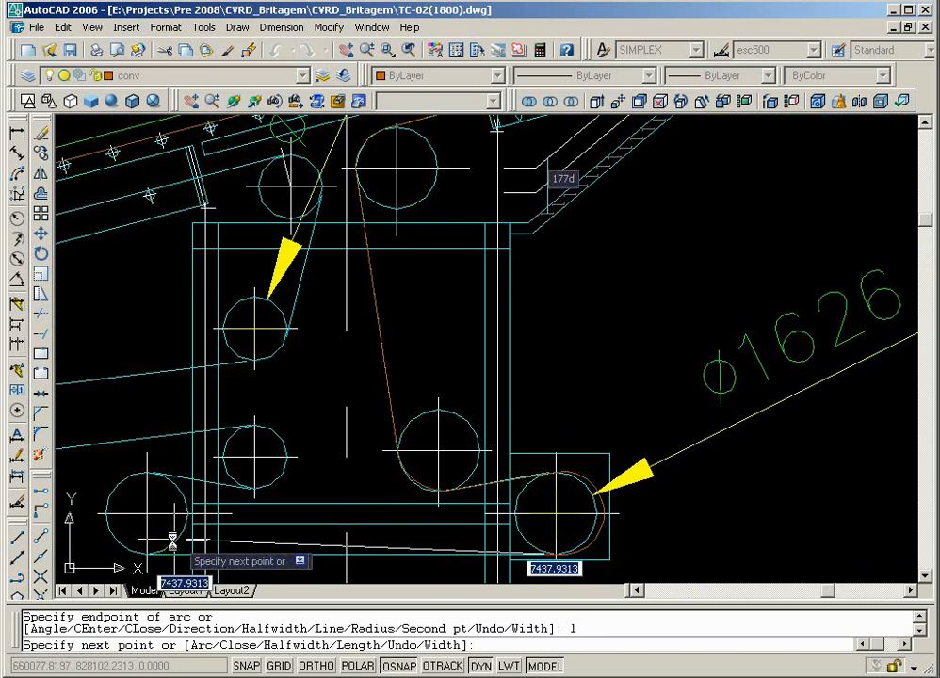
text(a)
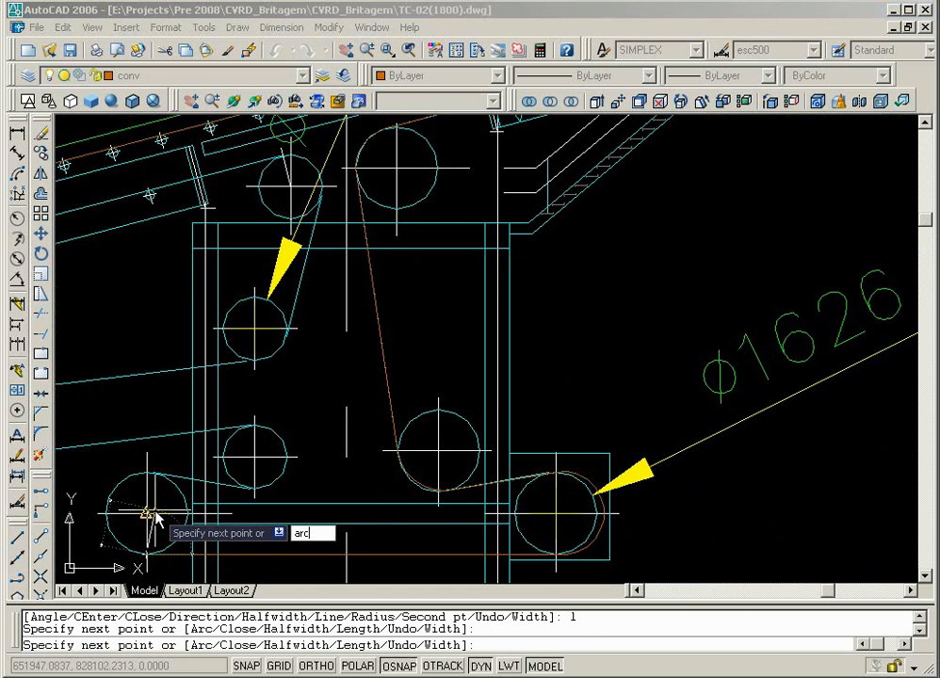
text(rc)
key(Return)
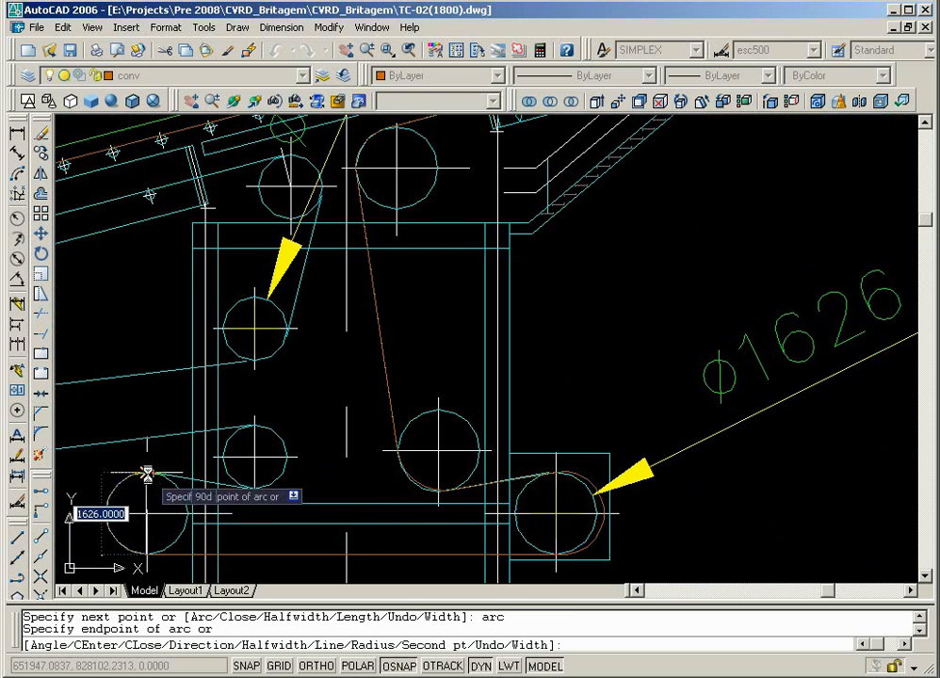
click(146, 474)
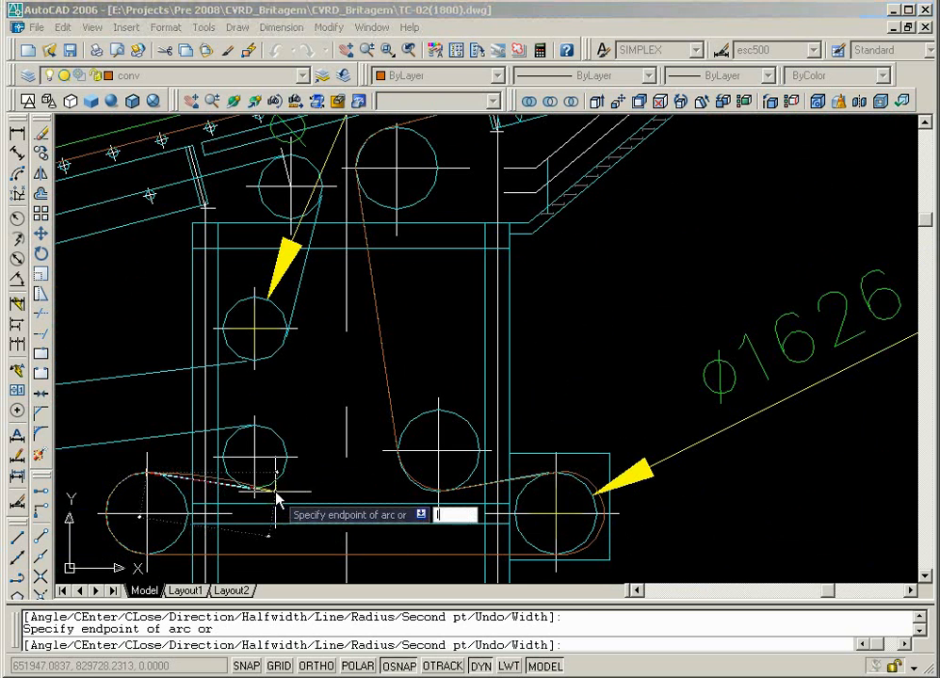
Add a straight segment to the bottom of the small lower bend pulley inside the tower and an arc around it to its top.
text(l)
key(Return)
click(251, 494)
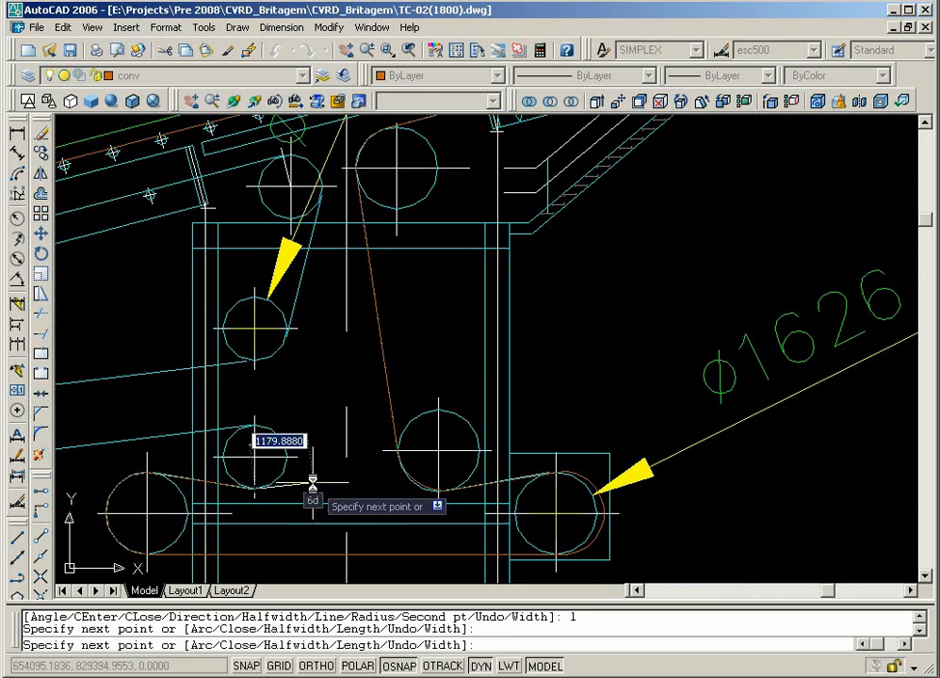
text(arc)
key(Return)
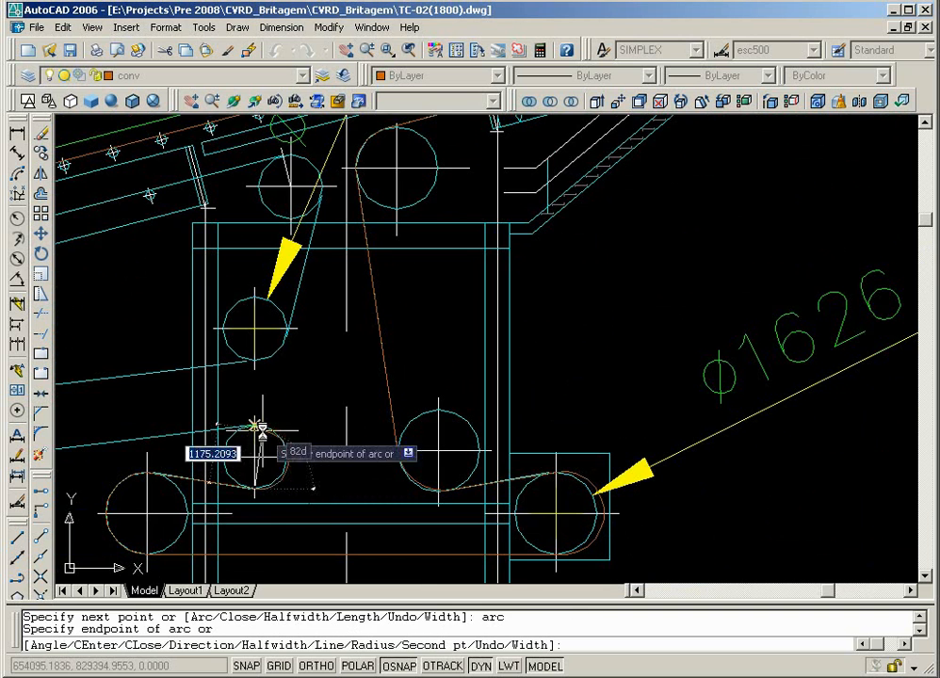
Add a straight segment to the underside of the take-up pulley in the inclined frame and an arc around it to its top.
scroll(288, 435, down, 3)
scroll(151, 440, down, 2)
scroll(157, 440, up, 4)
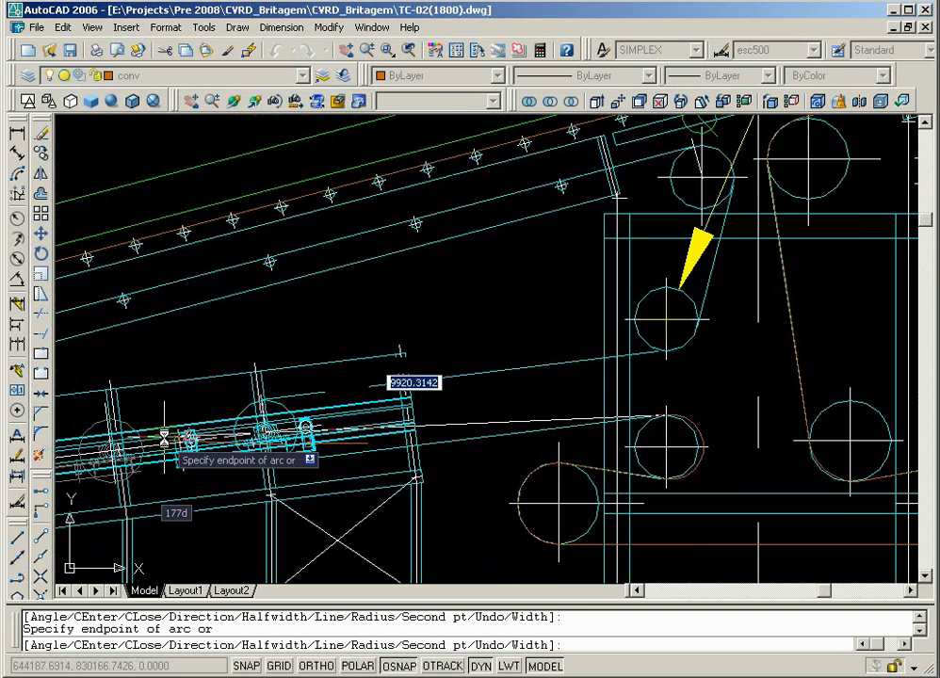
scroll(371, 477, up, 2)
text(l)
key(Return)
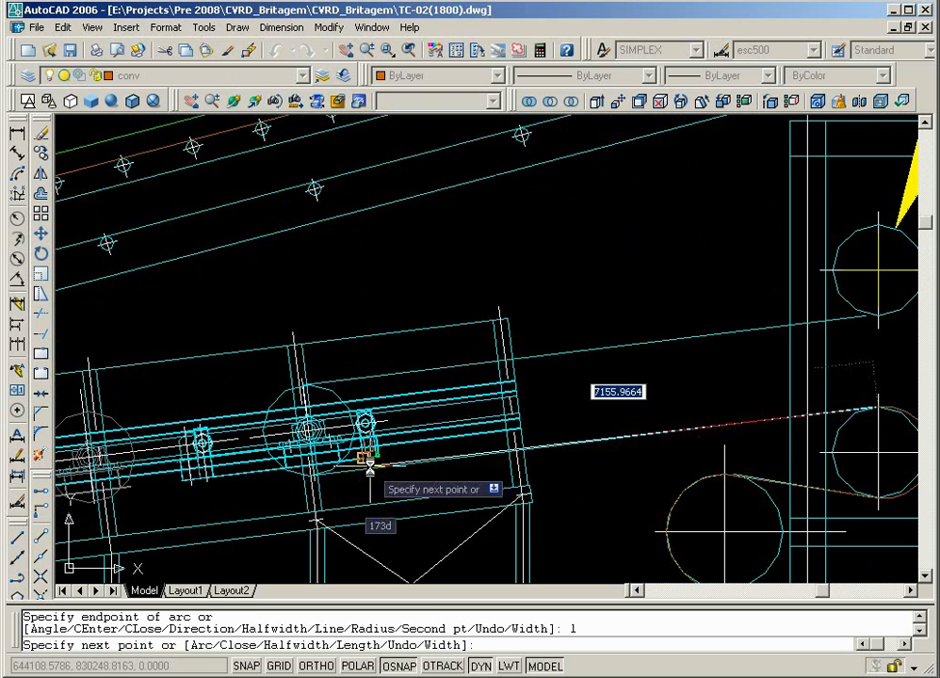
click(317, 478)
text(a)
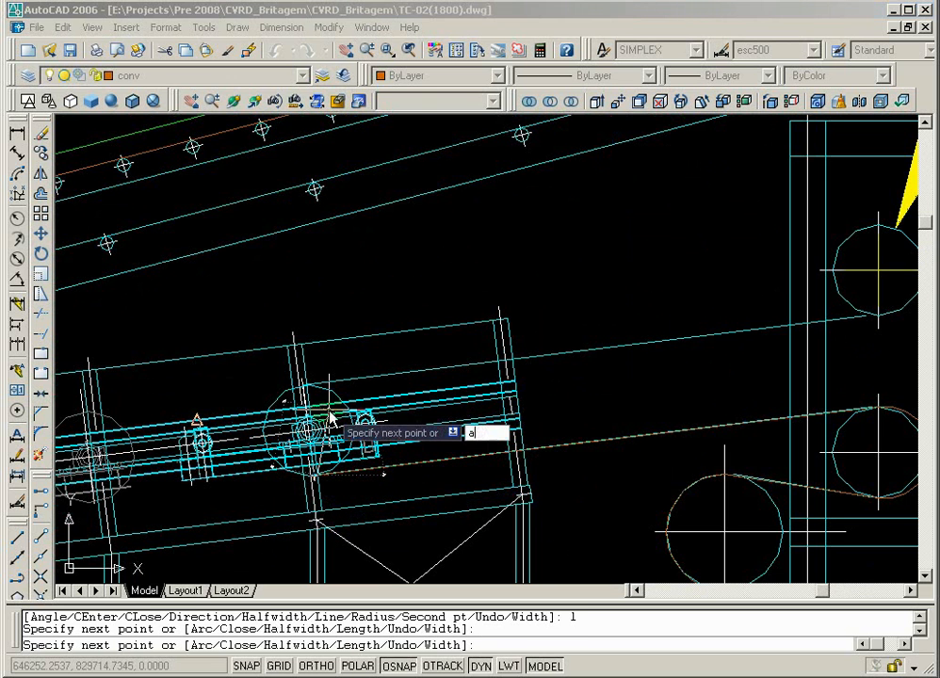
text(rc)
key(Return)
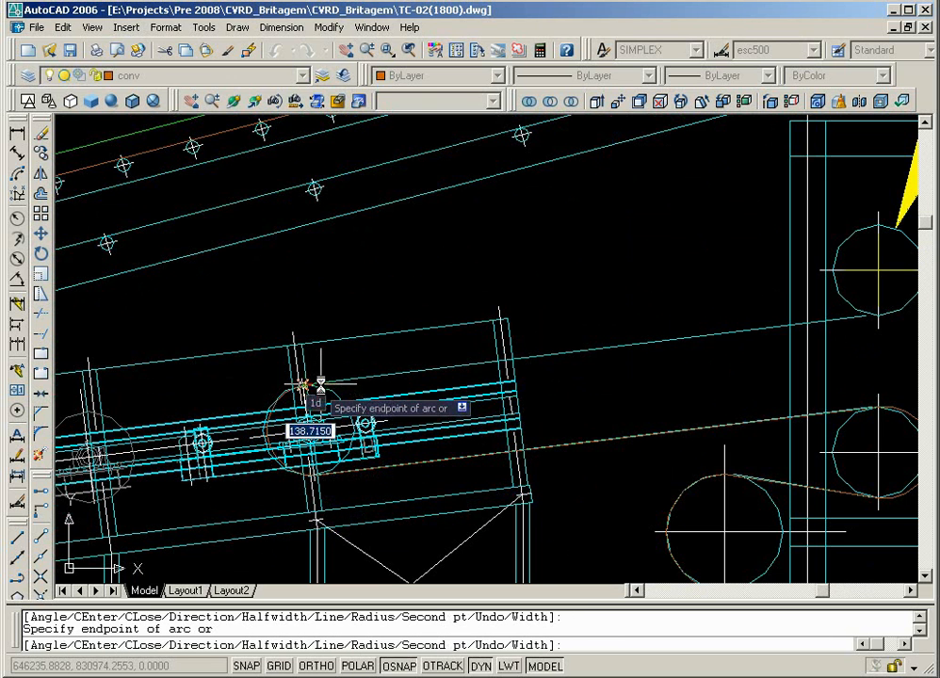
Add a straight segment from the take-up pulley's top back to the bottom of the middle bend pulley in the tower.
text(l)
key(Return)
scroll(431, 381, down, 2)
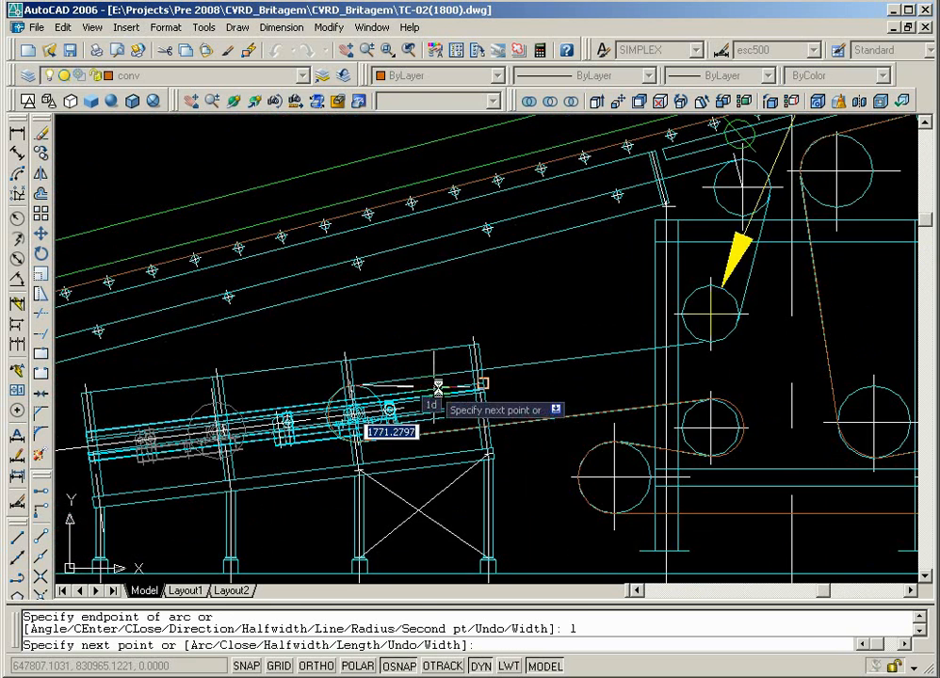
scroll(747, 332, up, 3)
click(744, 326)
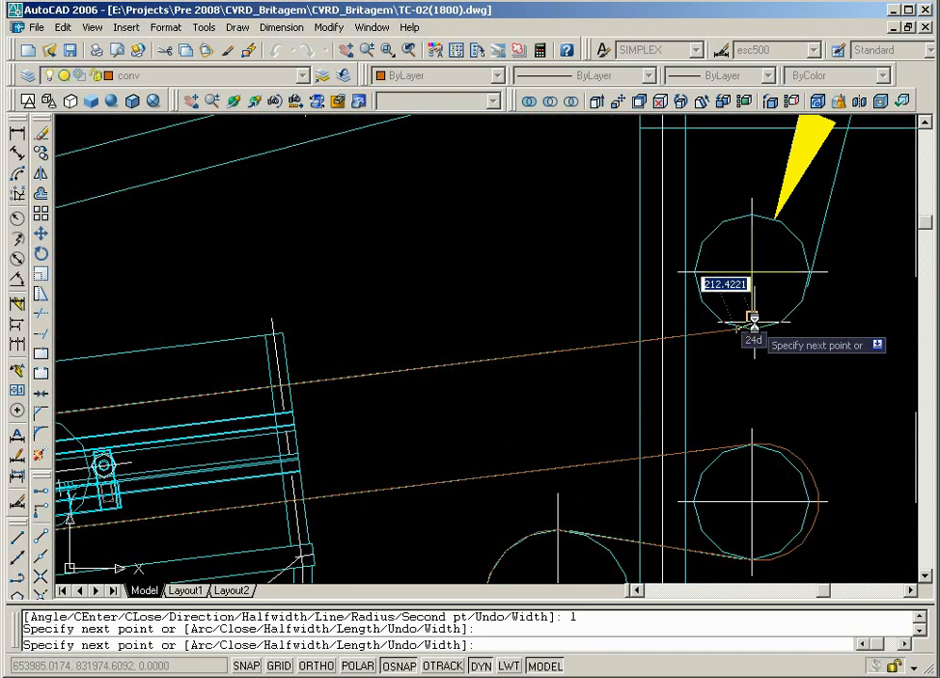
Add an arc around the middle bend pulley to its side and a straight segment up to the side of the pulley above.
text(arc)
key(Return)
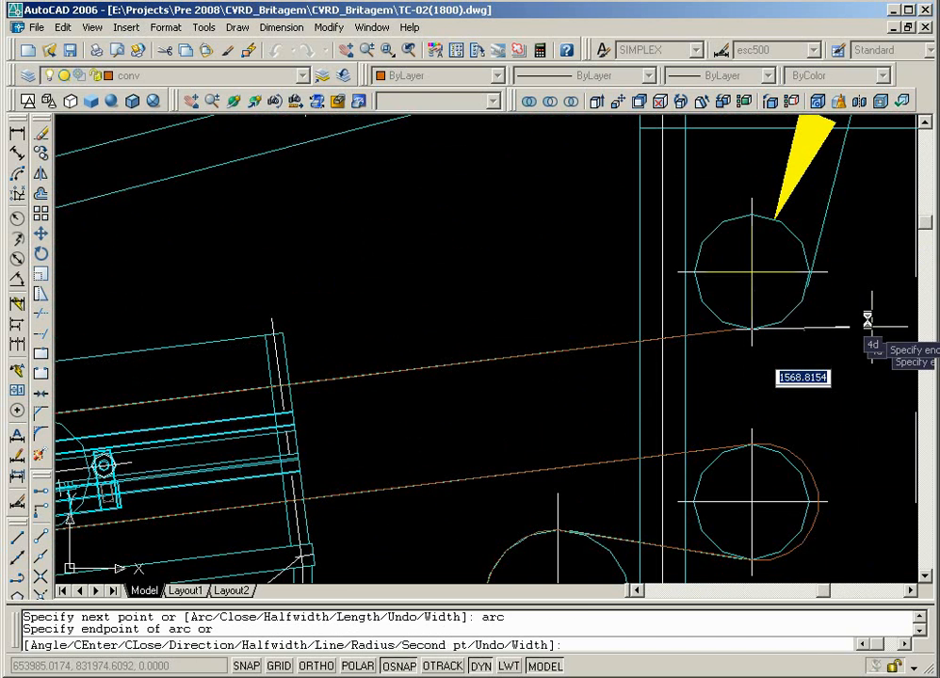
scroll(781, 321, down, 3)
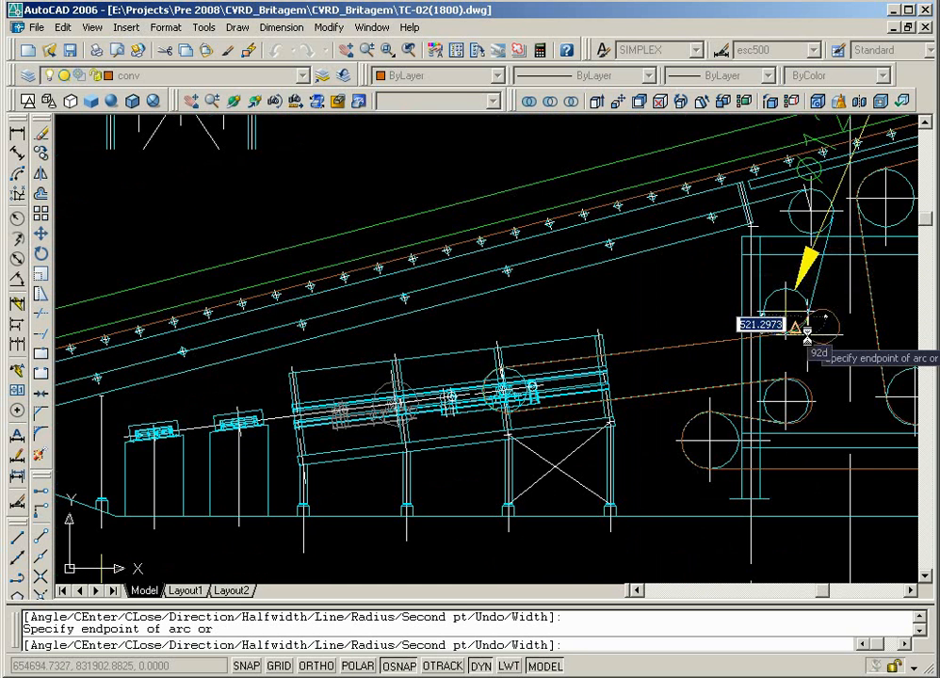
text(l)
key(Return)
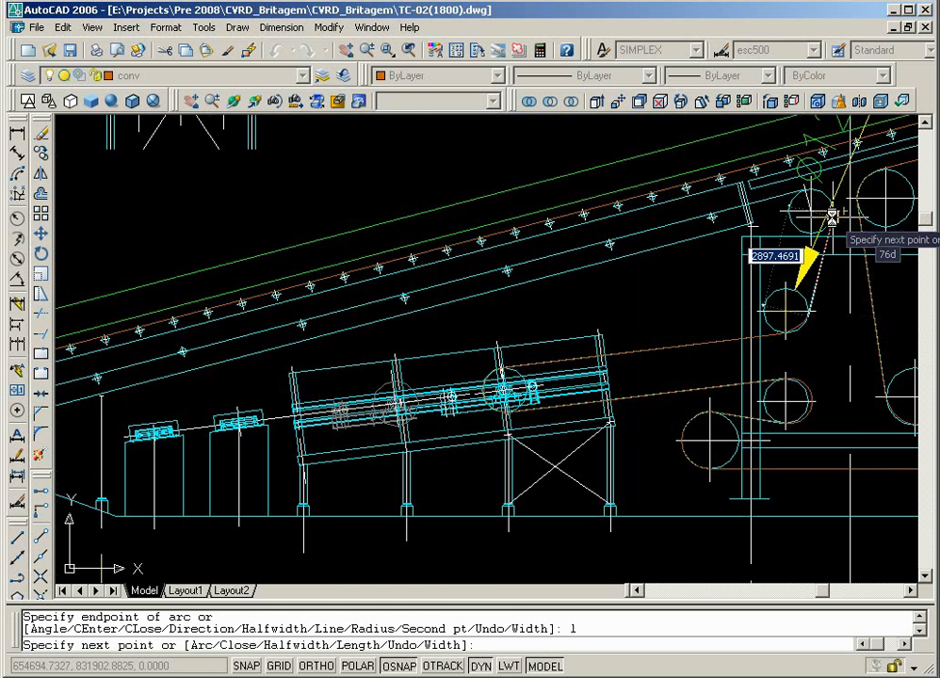
click(832, 214)
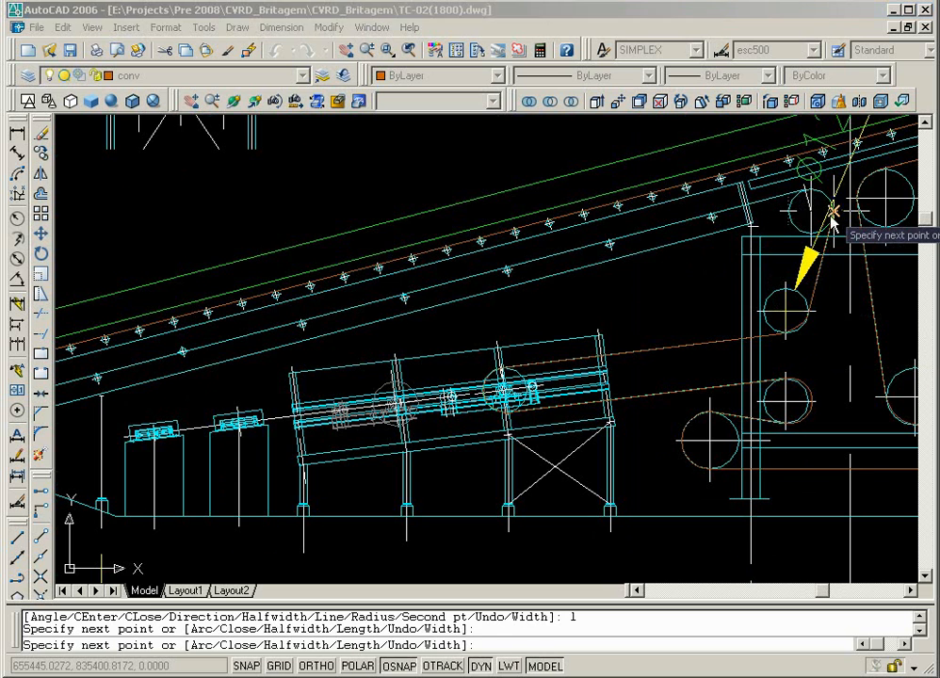
Add an arc over the upper bend pulley to the start of the return belt line.
text(arc)
key(Return)
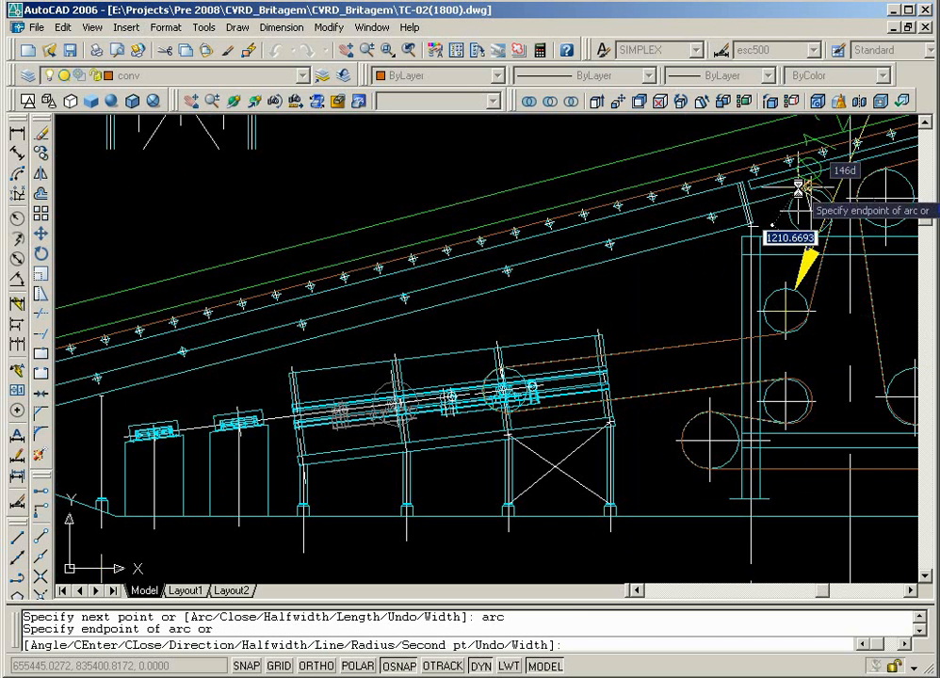
scroll(765, 199, down, 3)
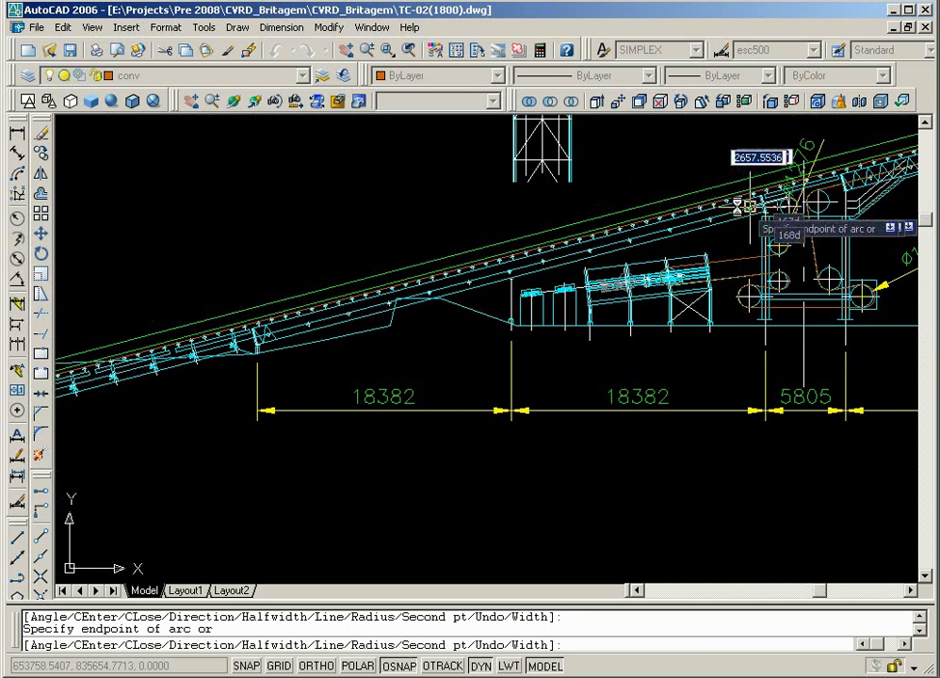
scroll(660, 212, down, 2)
Add a long straight segment down the conveyor incline to the bottom of the Ø1026 tail pulley and finish the polyline.
text(l)
key(Return)
scroll(864, 260, down, 3)
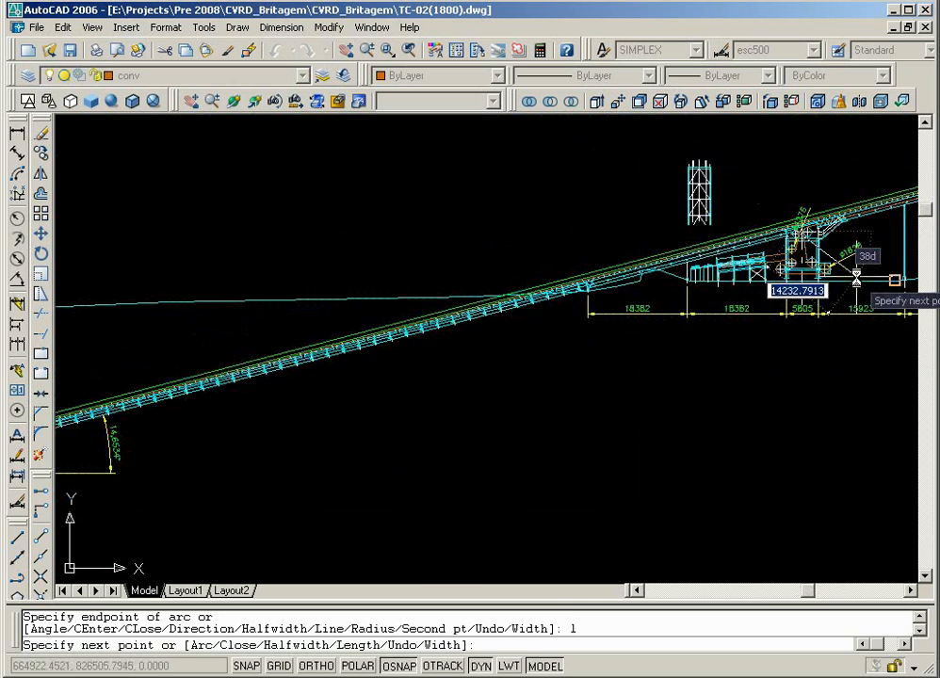
scroll(539, 393, up, 2)
scroll(246, 455, up, 3)
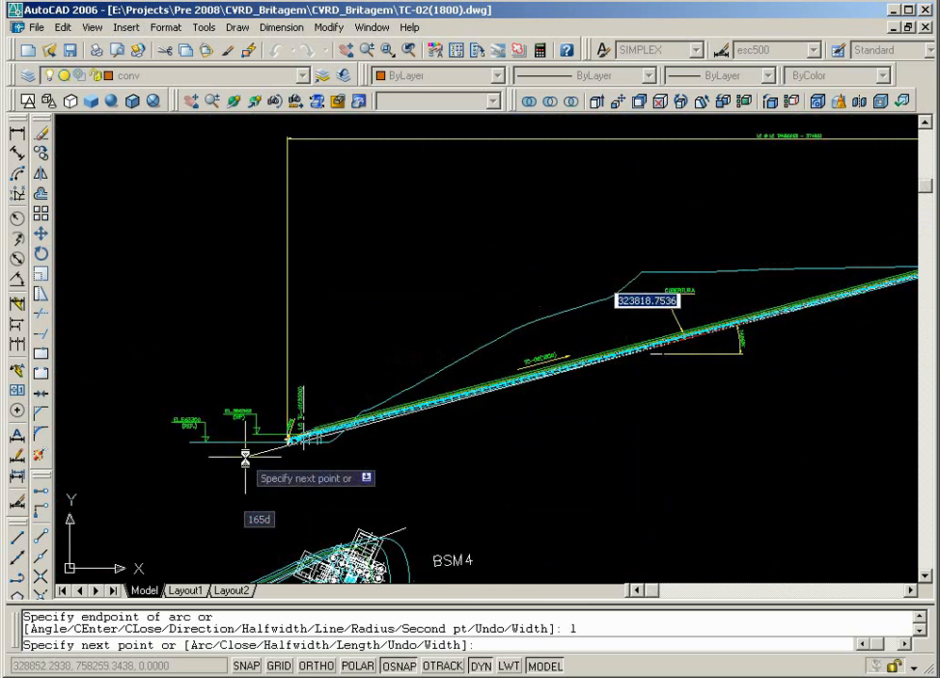
scroll(367, 391, up, 4)
scroll(562, 444, down, 2)
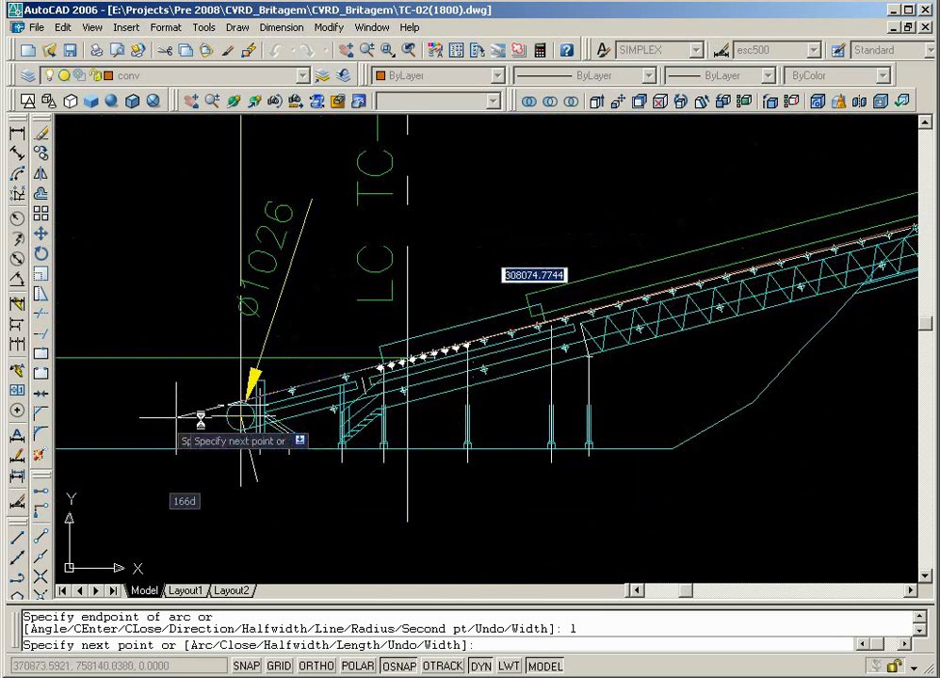
scroll(245, 419, up, 3)
click(283, 444)
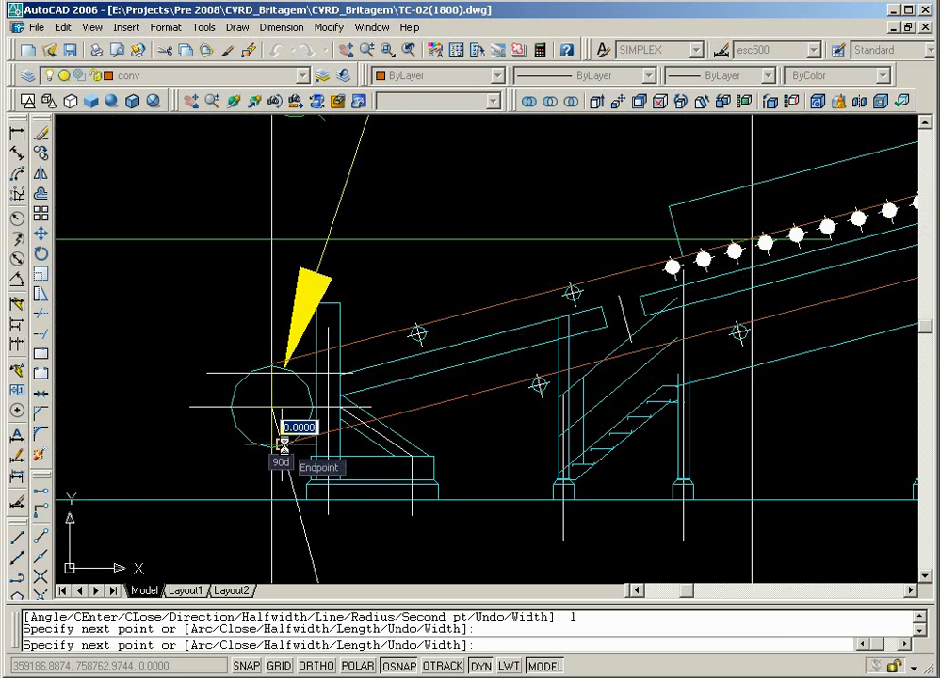
key(Return)
scroll(255, 384, down, 8)
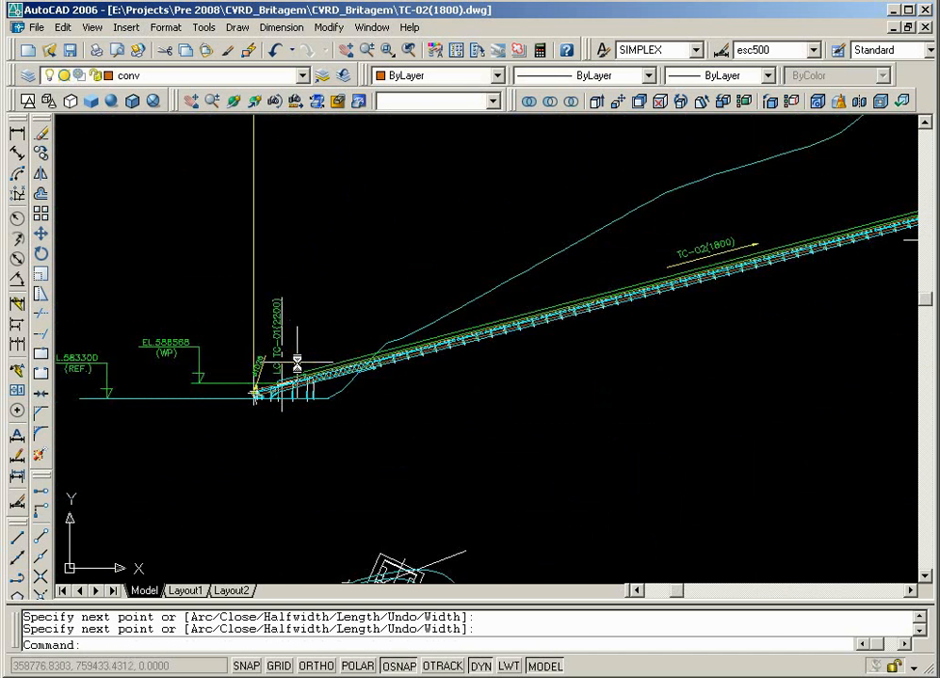
scroll(659, 325, down, 2)
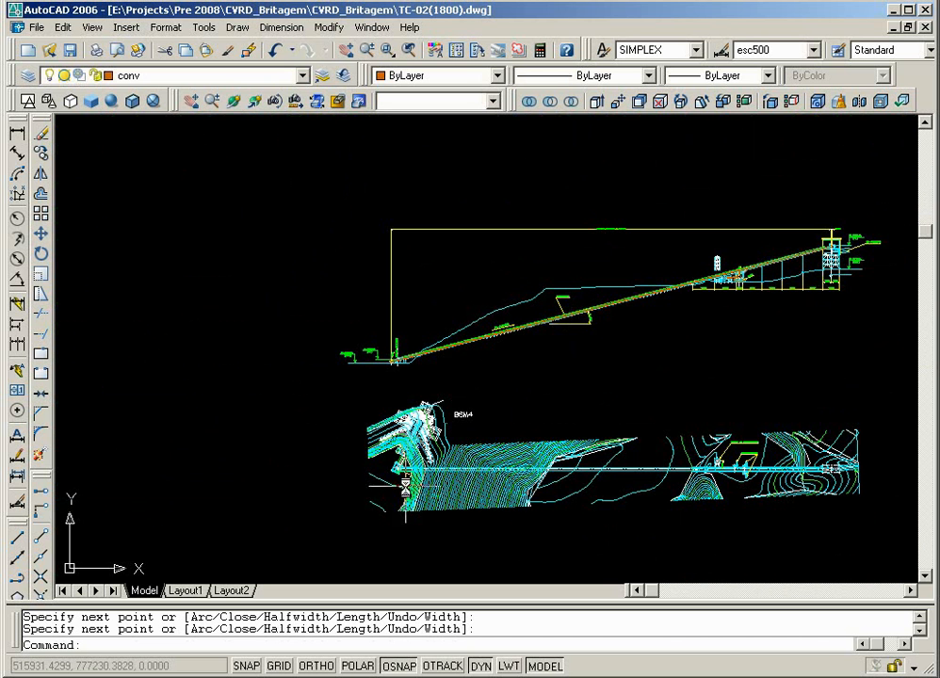
click(533, 454)
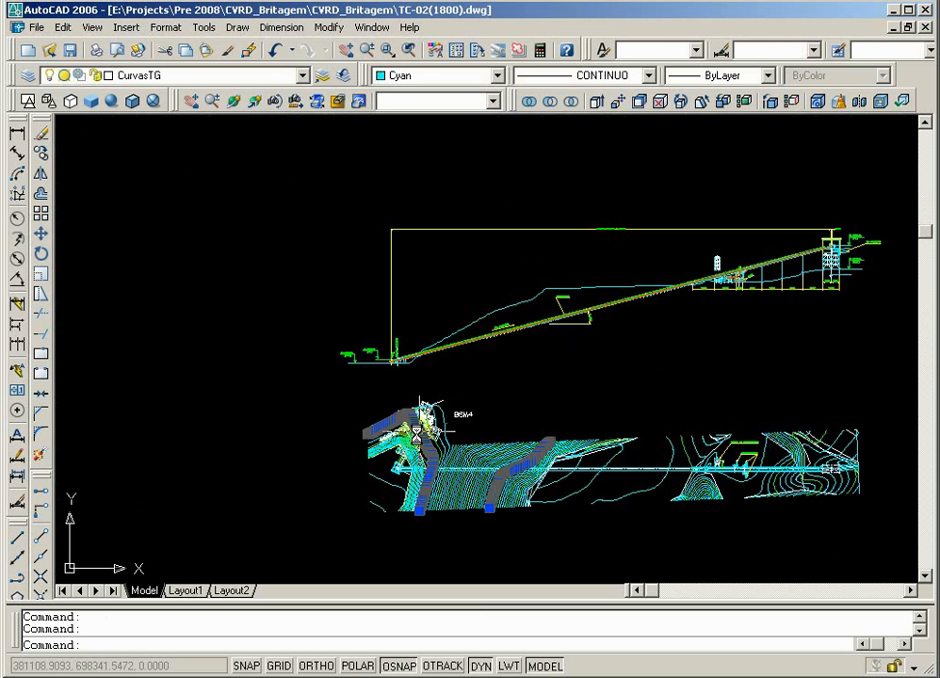
key(Escape)
click(532, 303)
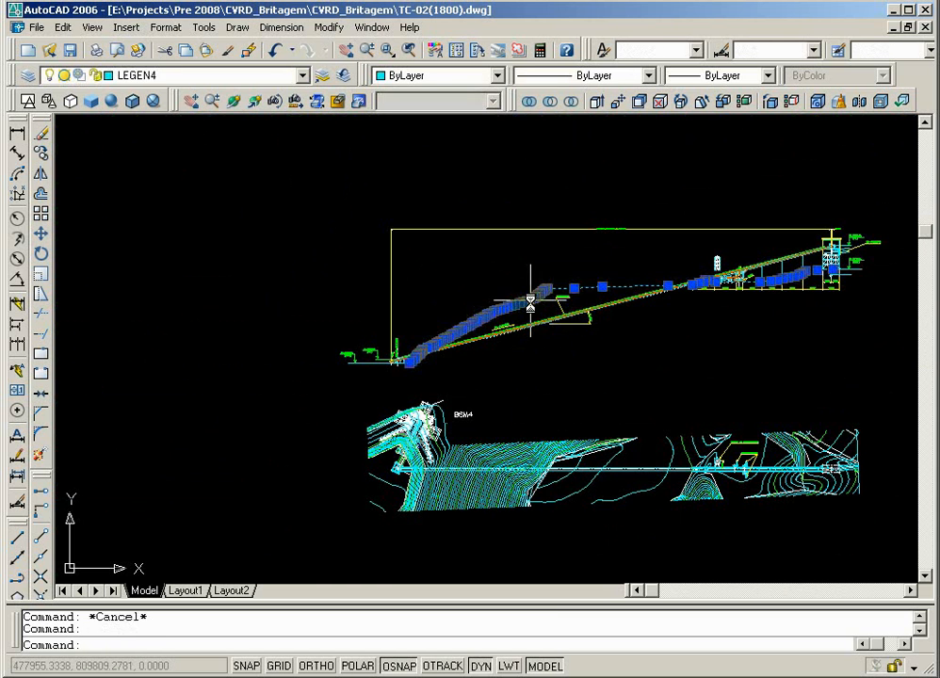
key(Escape)
Copy the traced belt polyline to the clipboard.
scroll(542, 334, up, 2)
scroll(505, 327, up, 4)
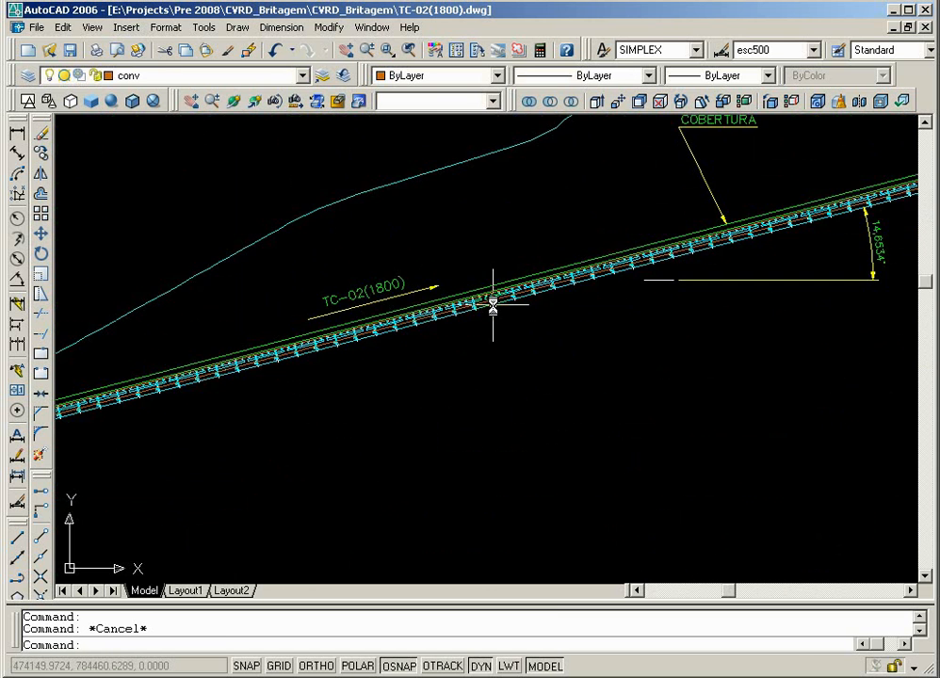
scroll(492, 303, up, 2)
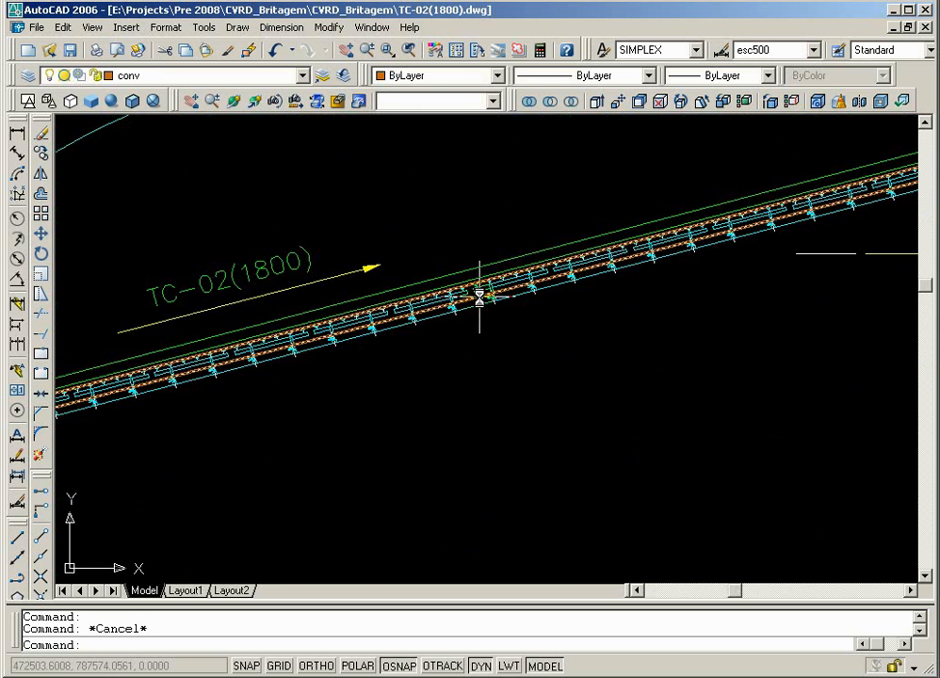
scroll(528, 378, down, 5)
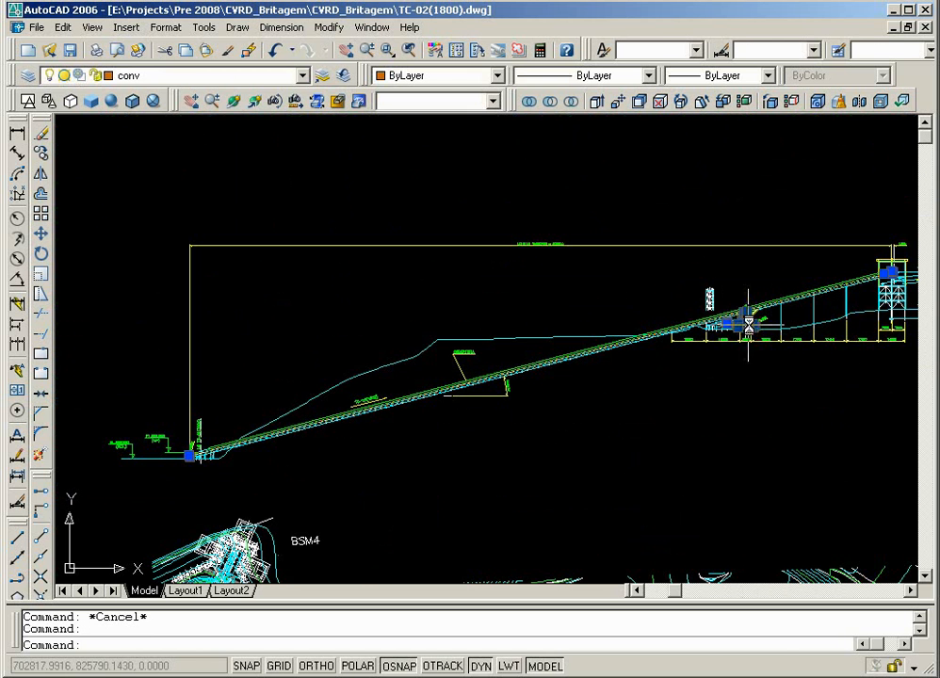
right_click(724, 330)
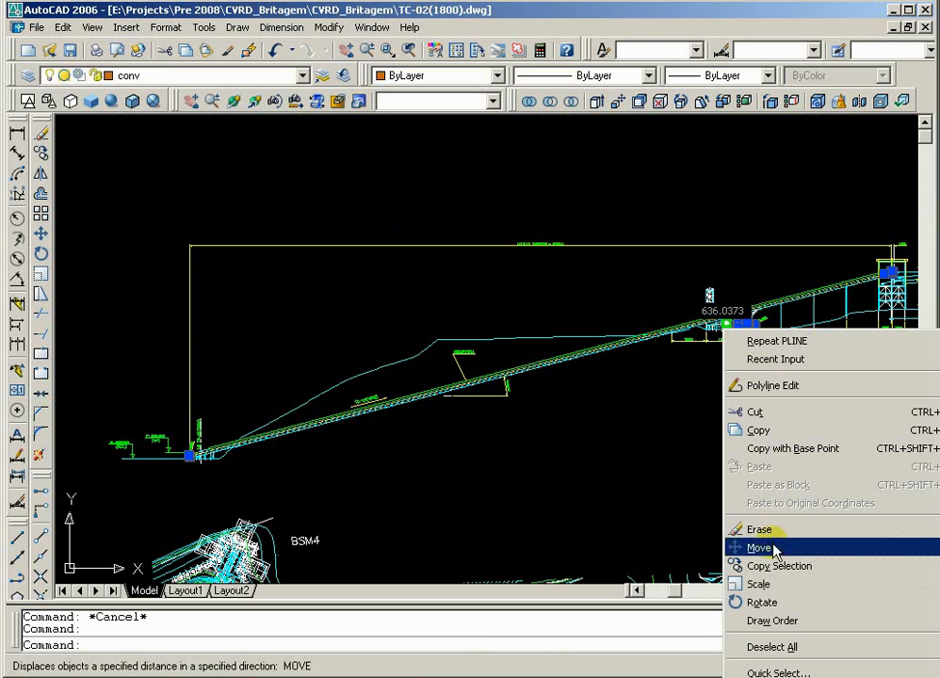
click(745, 433)
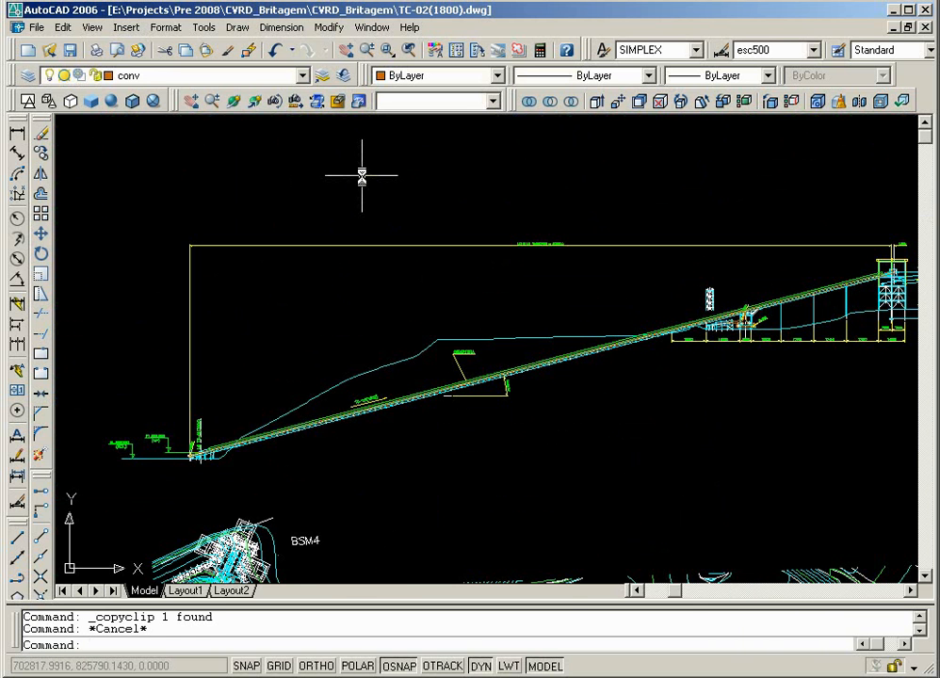
Create a new drawing from the carlson06.dwt template.
click(37, 27)
click(56, 48)
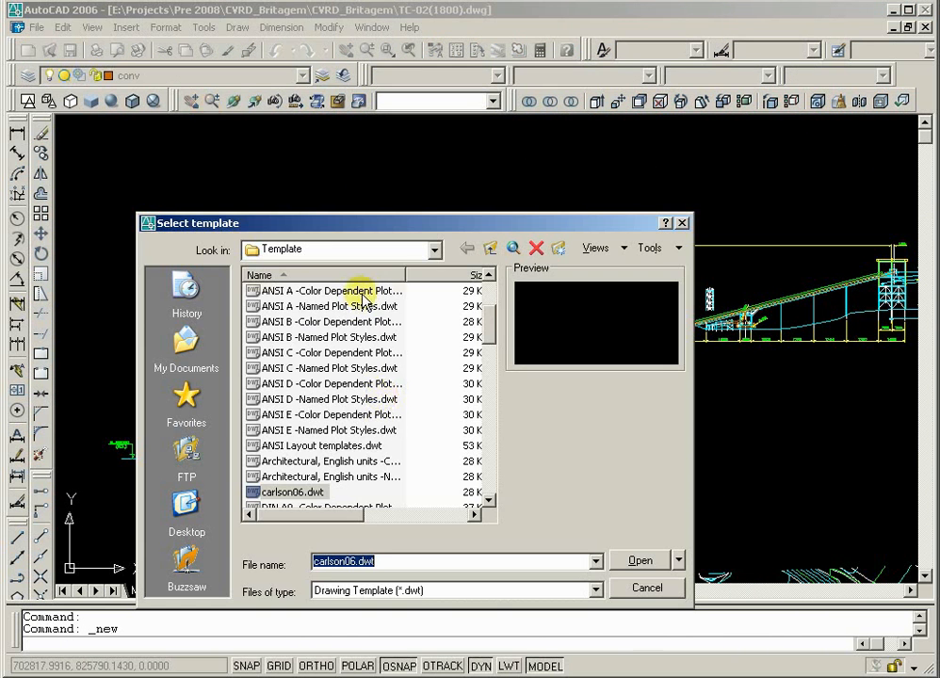
click(628, 563)
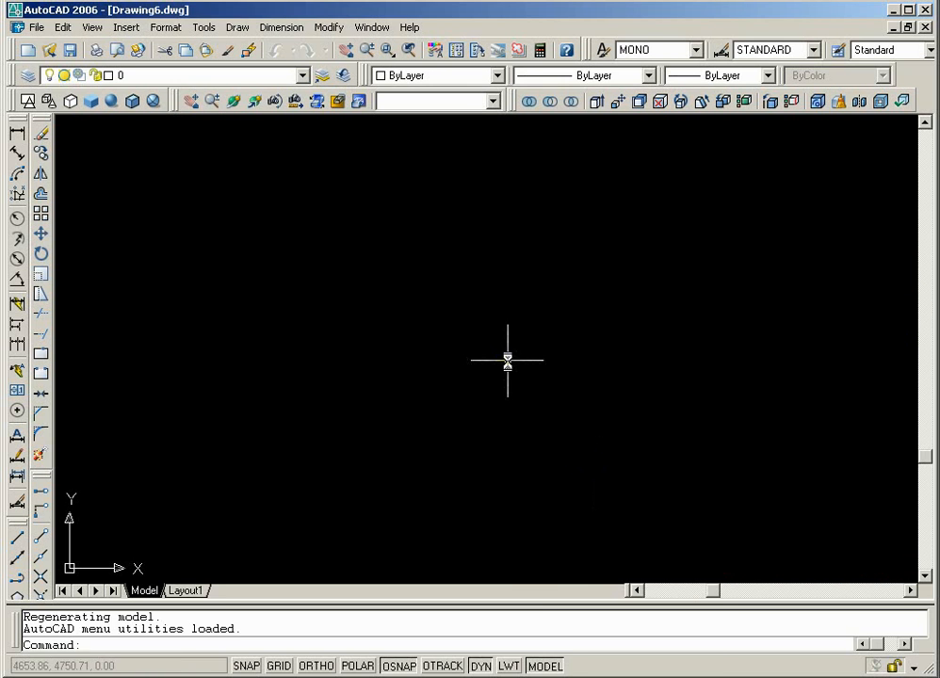
Paste the belt polyline at its original coordinates in the new drawing and zoom to the drawing's extents.
right_click(507, 362)
text(z)
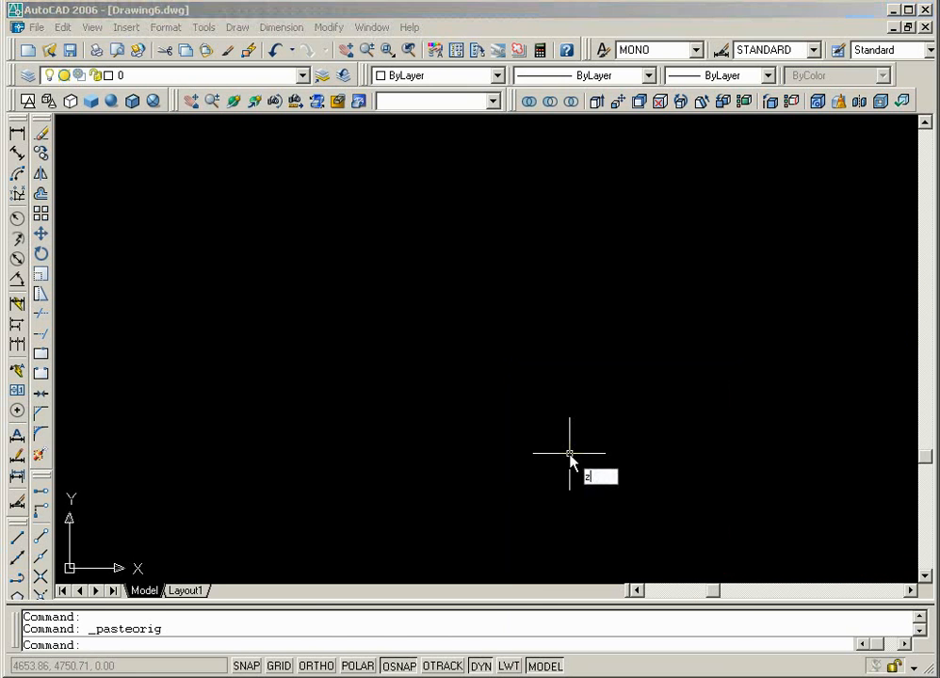
key(Return)
text(e)
key(Return)
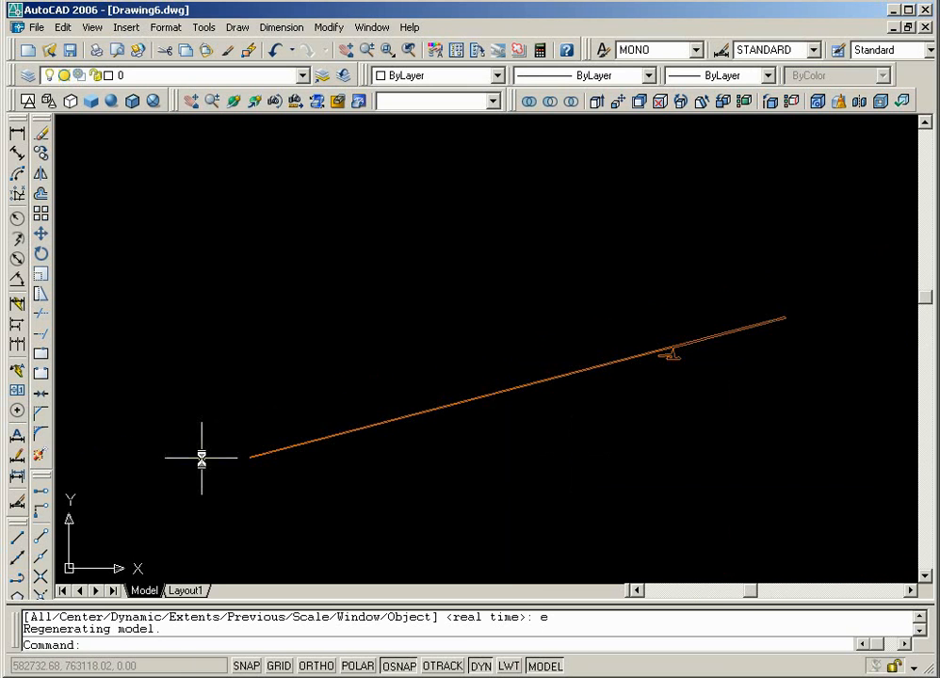
scroll(699, 363, up, 6)
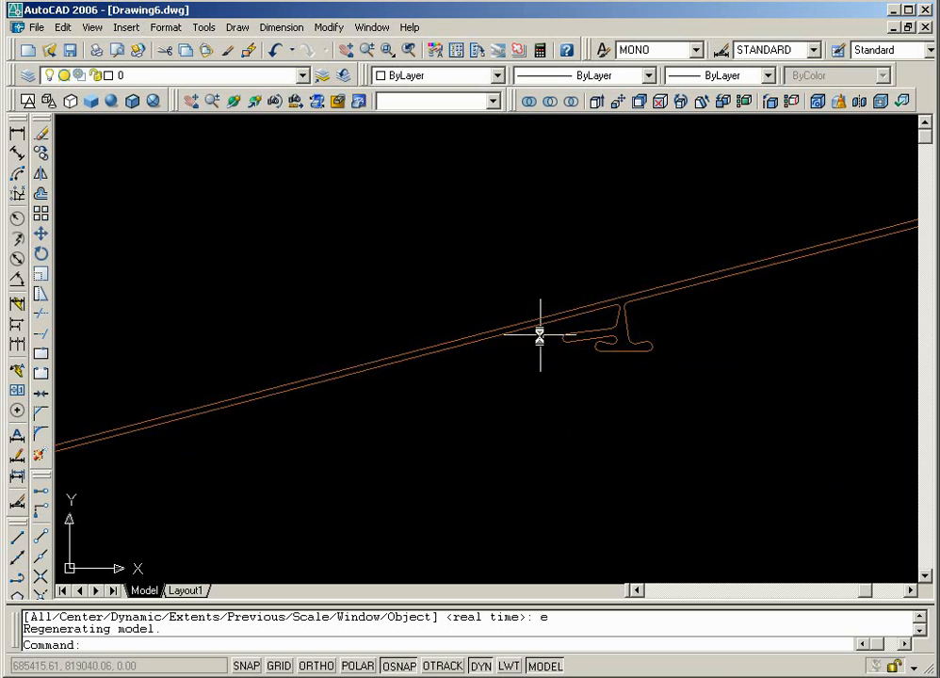
scroll(483, 323, down, 2)
scroll(483, 322, down, 2)
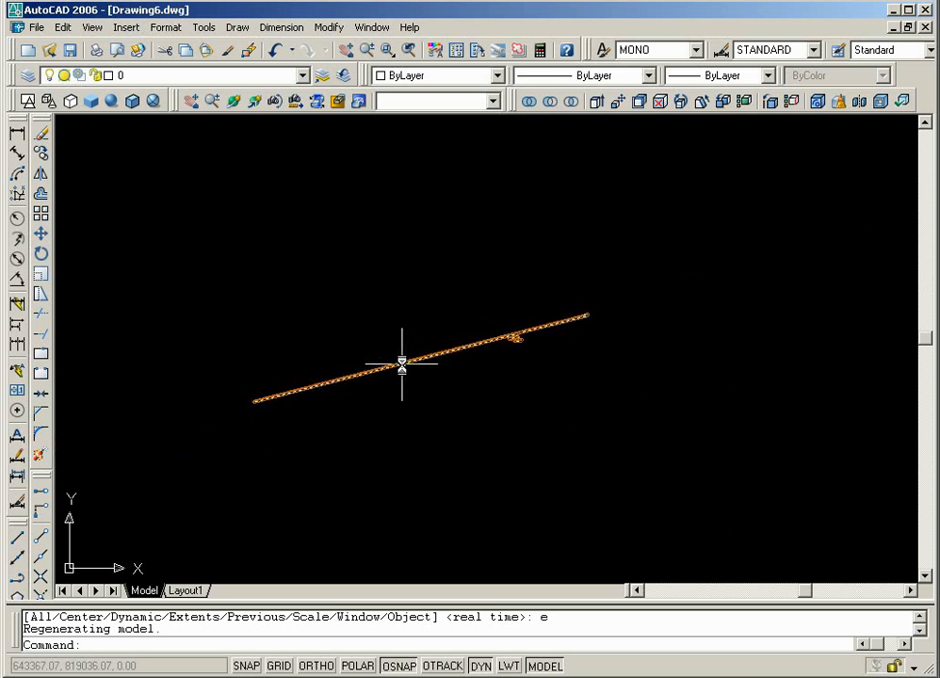
Save the drawing to C: as profile in AutoCAD 2000/LT2000 DXF format, replacing the existing file.
click(38, 27)
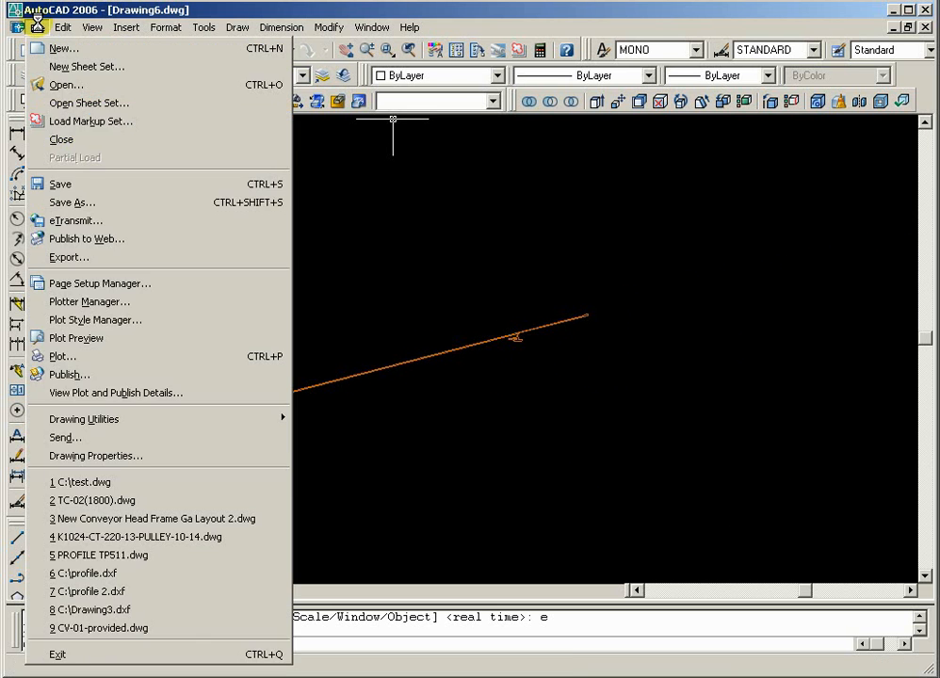
click(94, 199)
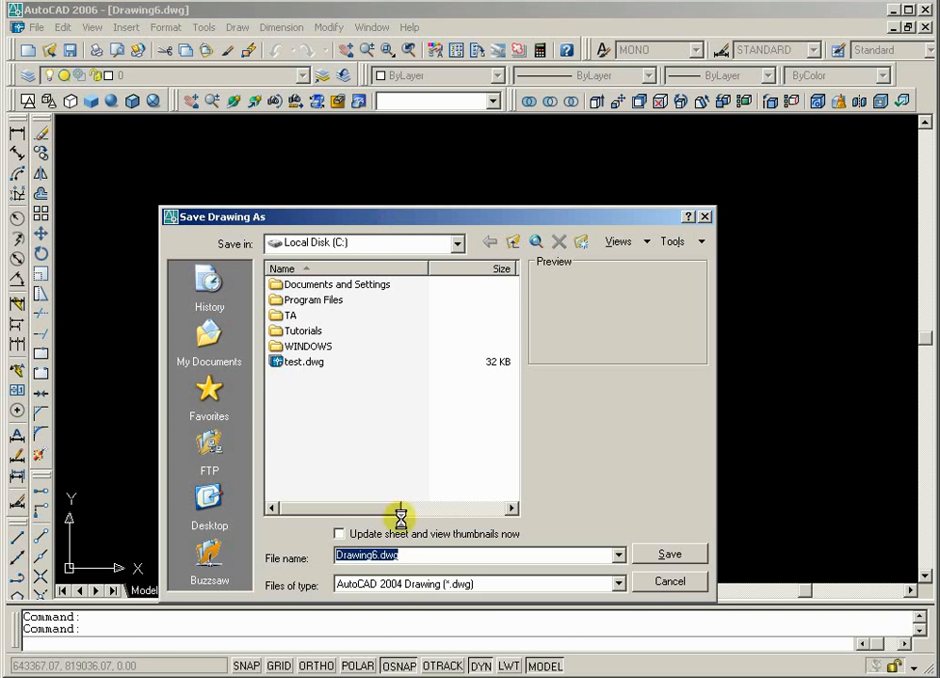
click(413, 584)
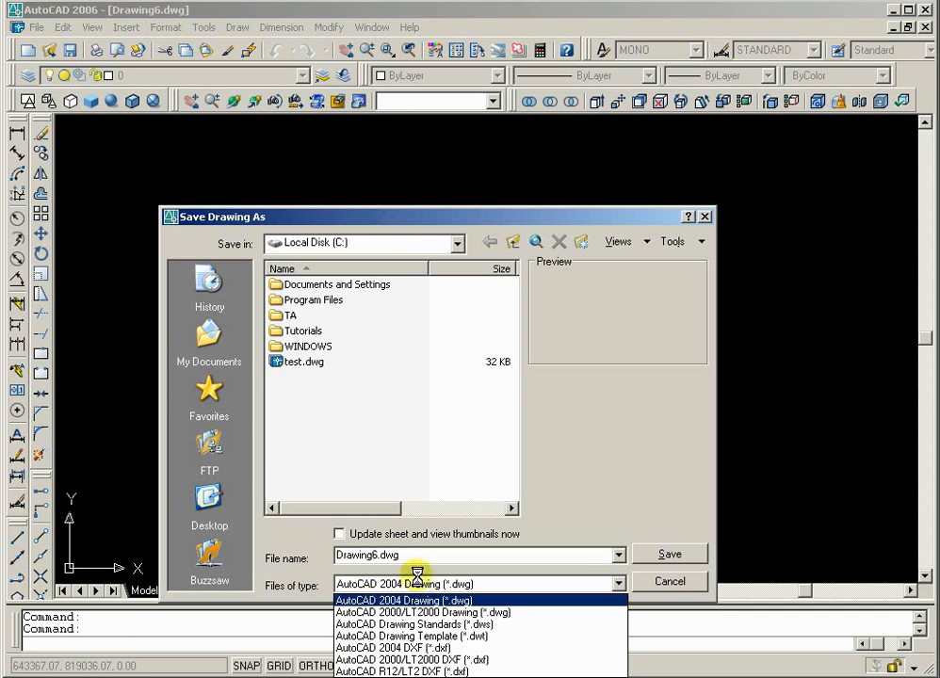
click(423, 659)
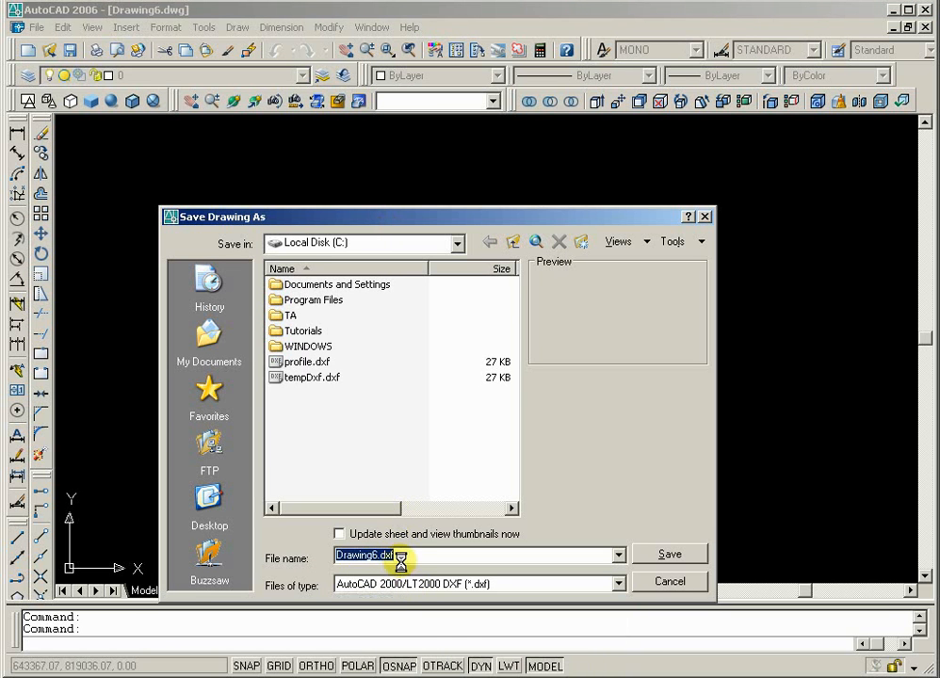
text(profile)
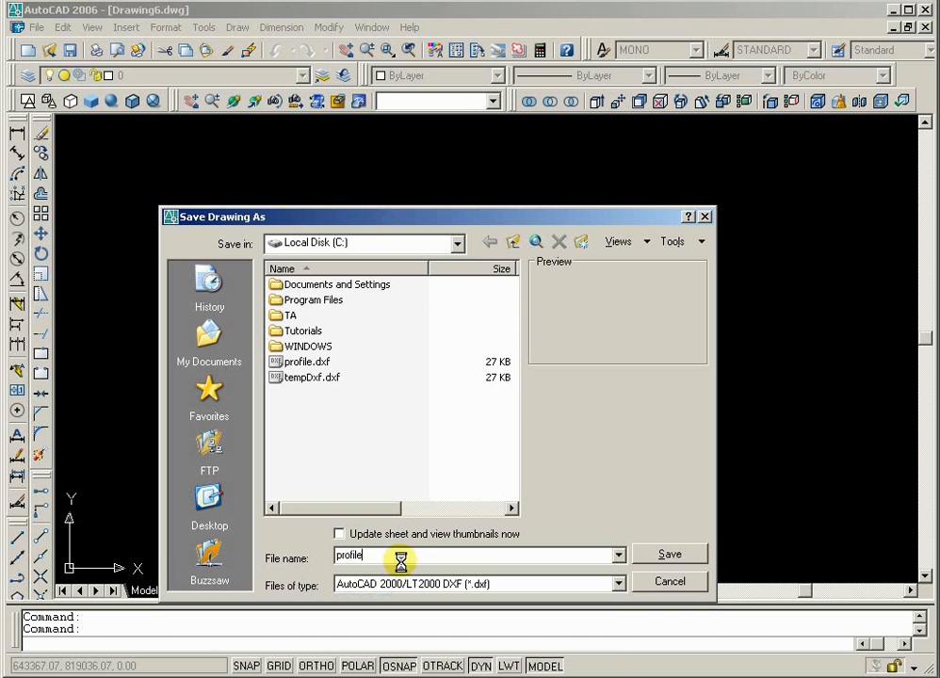
key(Return)
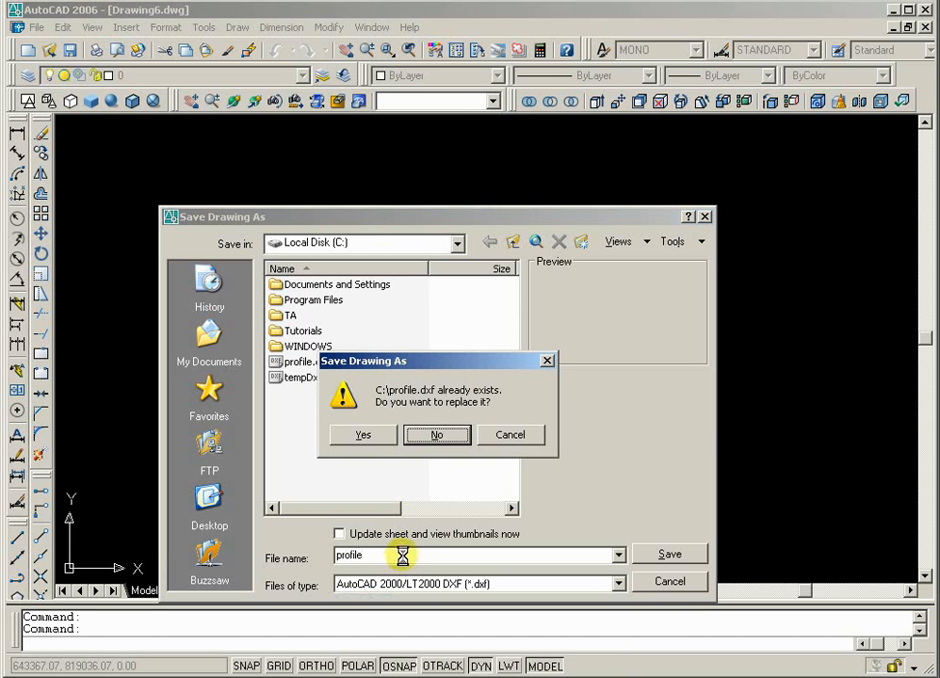
click(356, 435)
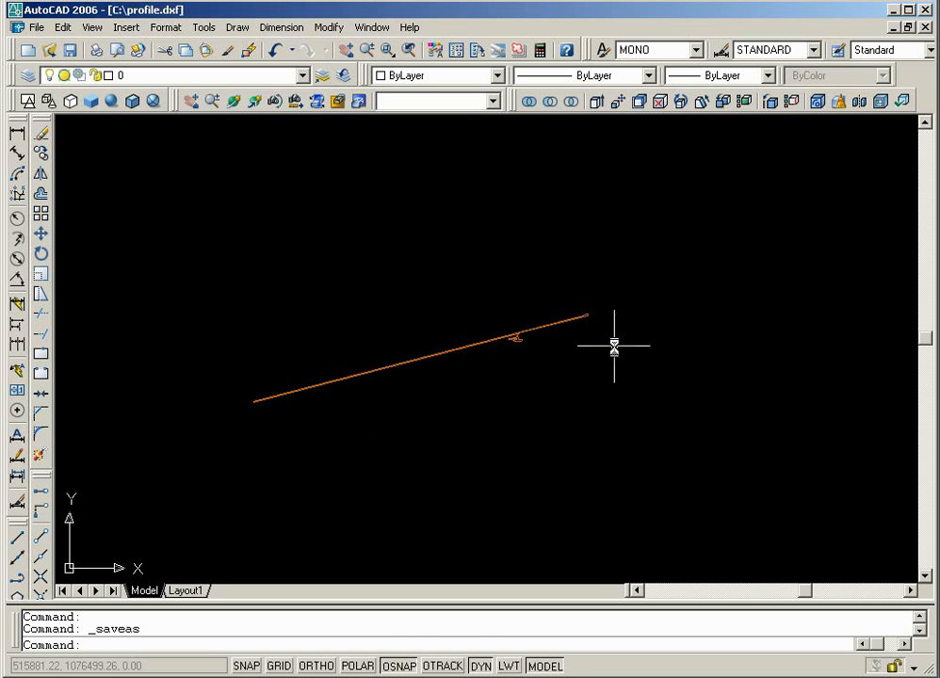
Switch to Sidewinder Plus and start a new metric conveyor design with the Empty Conveyor Geometry.
click(896, 10)
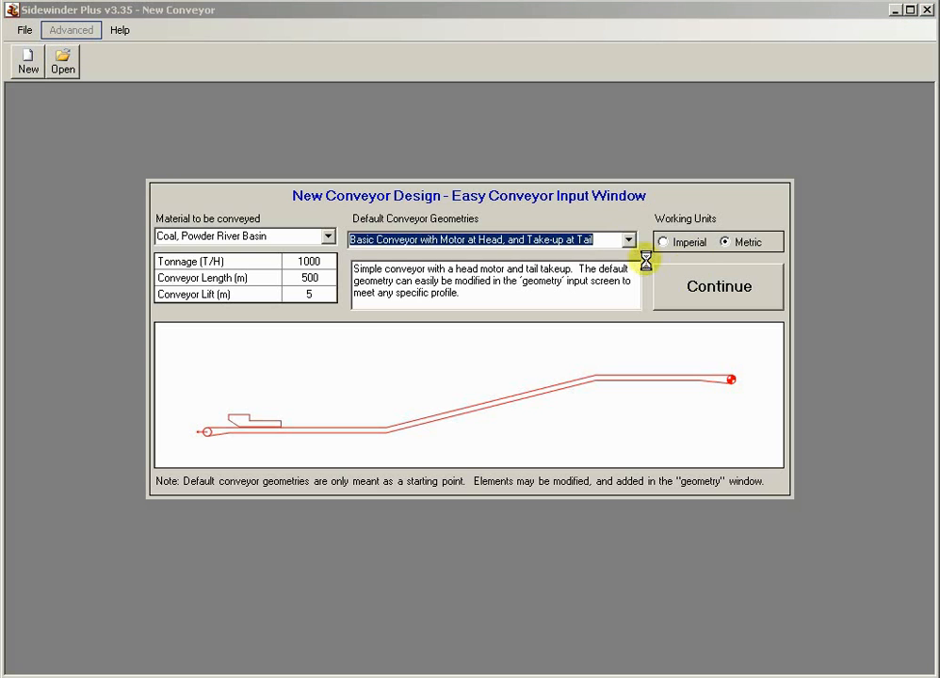
click(628, 240)
click(626, 255)
click(567, 254)
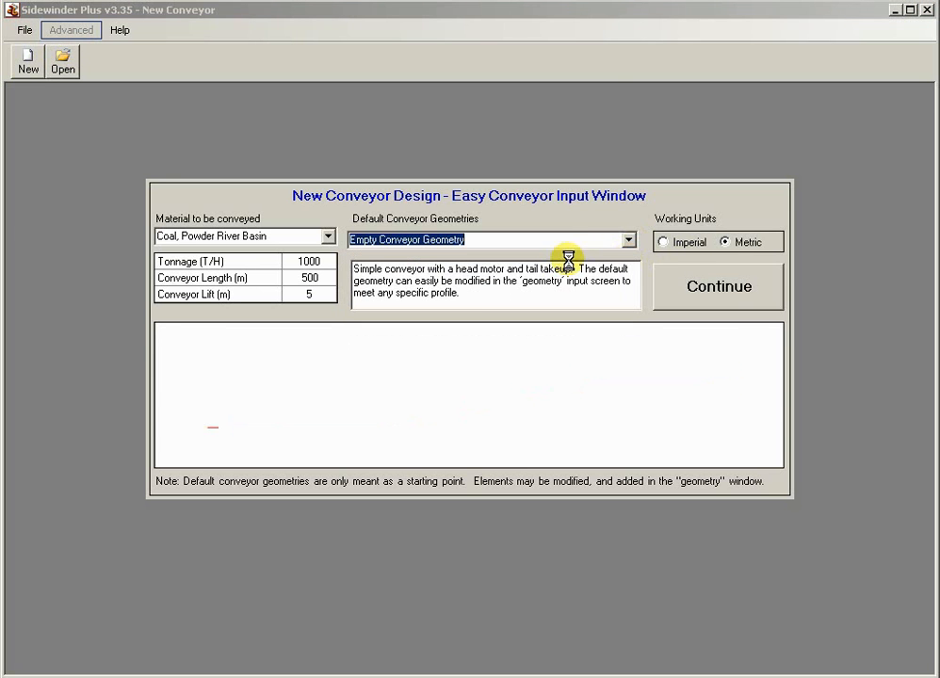
click(729, 292)
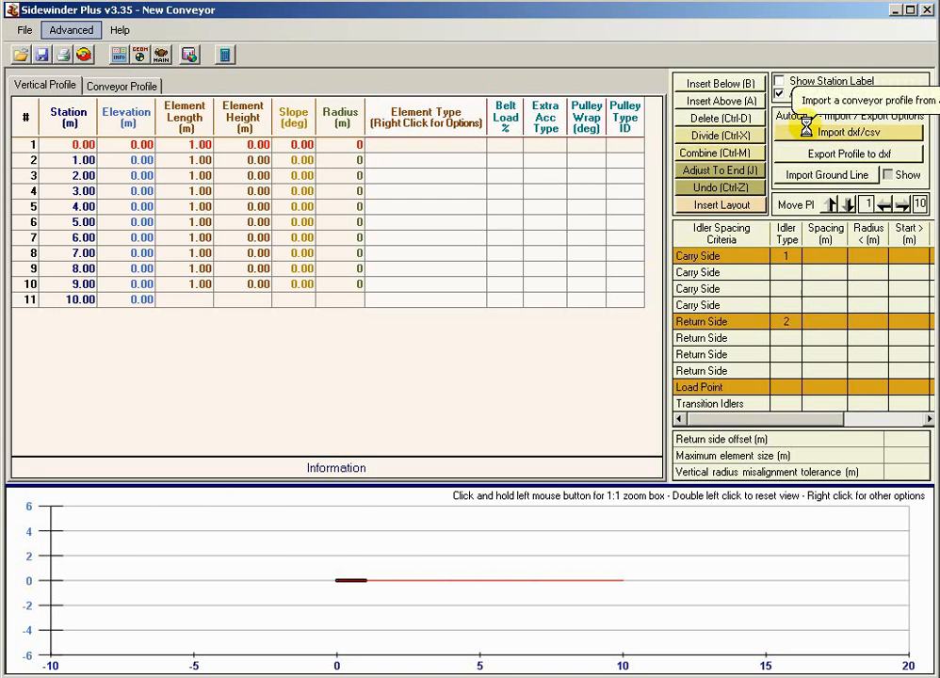
Import C:\profile.dxf with the X-scale at 1000:1 (drawing in mm), overwriting the current vertical profile.
click(806, 129)
click(478, 130)
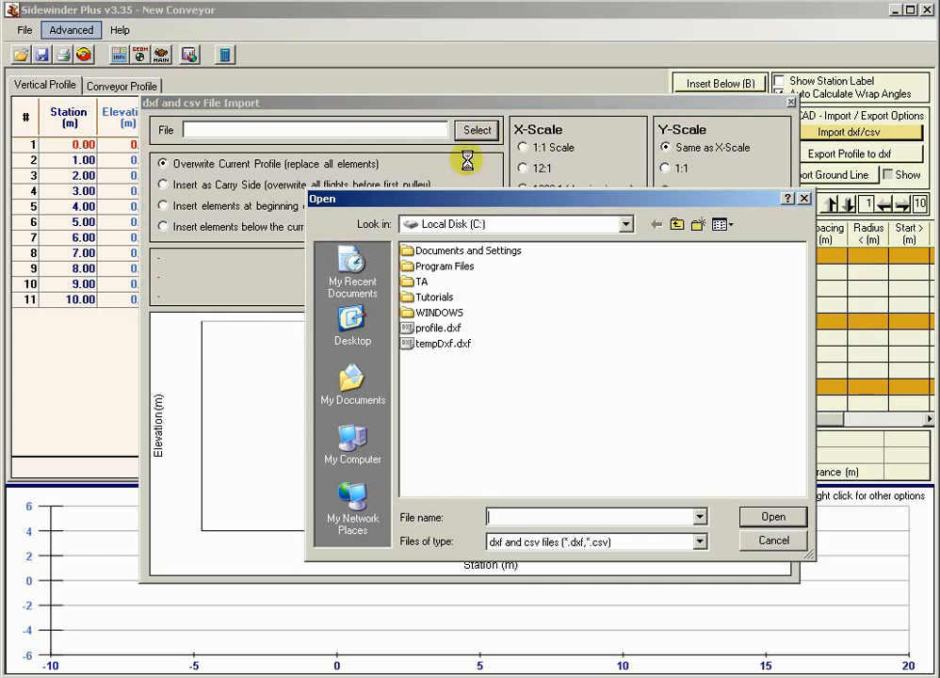
click(425, 328)
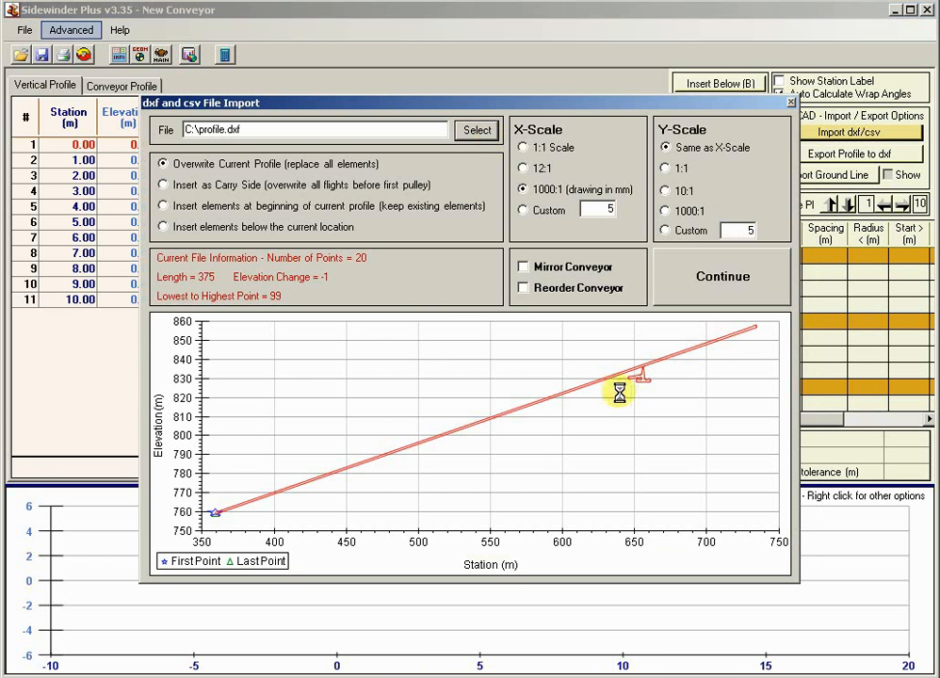
click(559, 150)
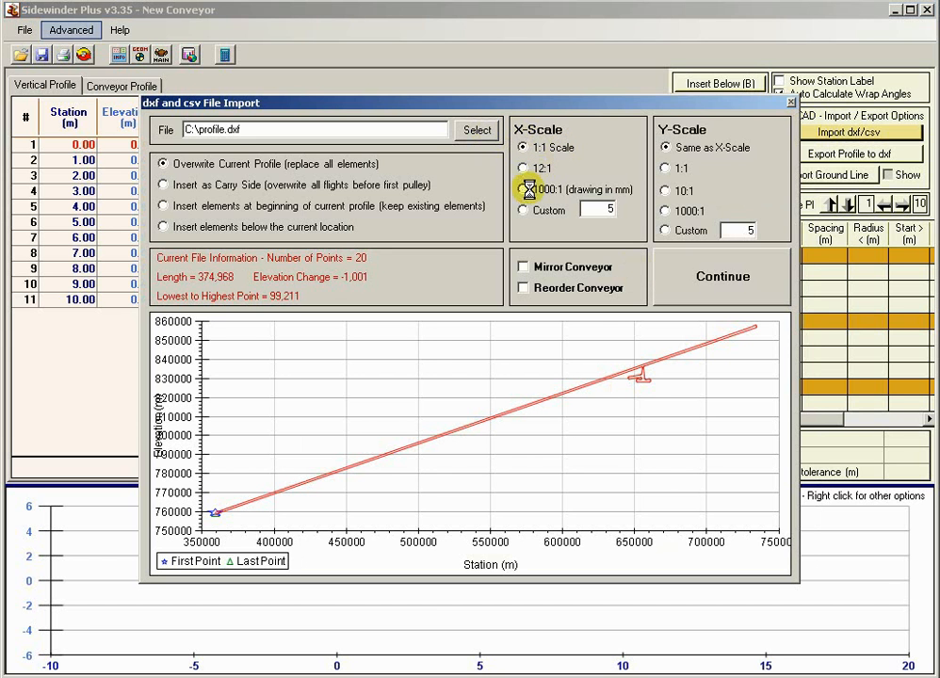
click(536, 184)
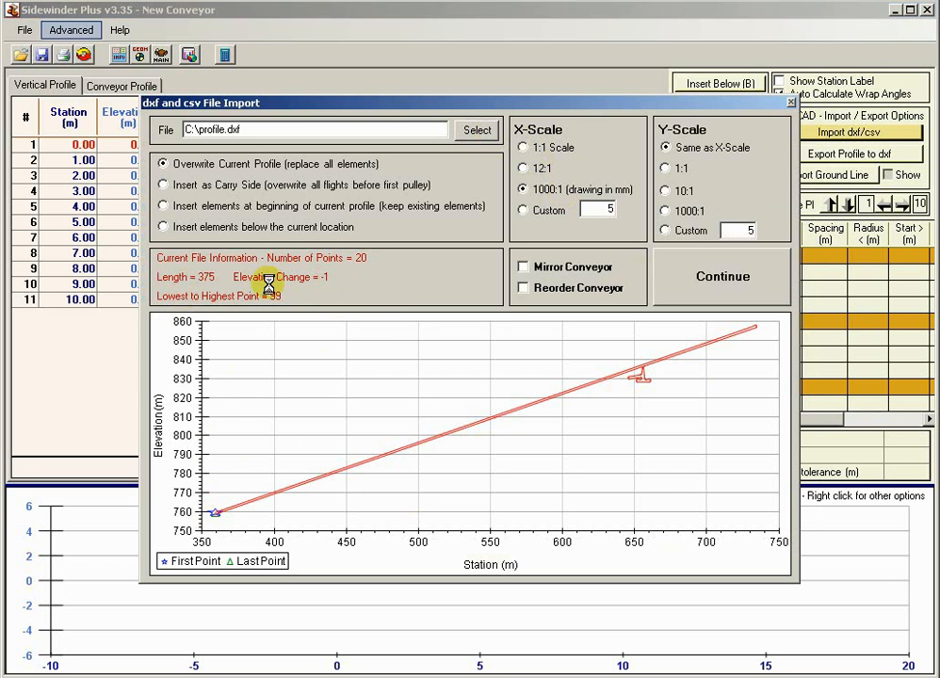
click(696, 288)
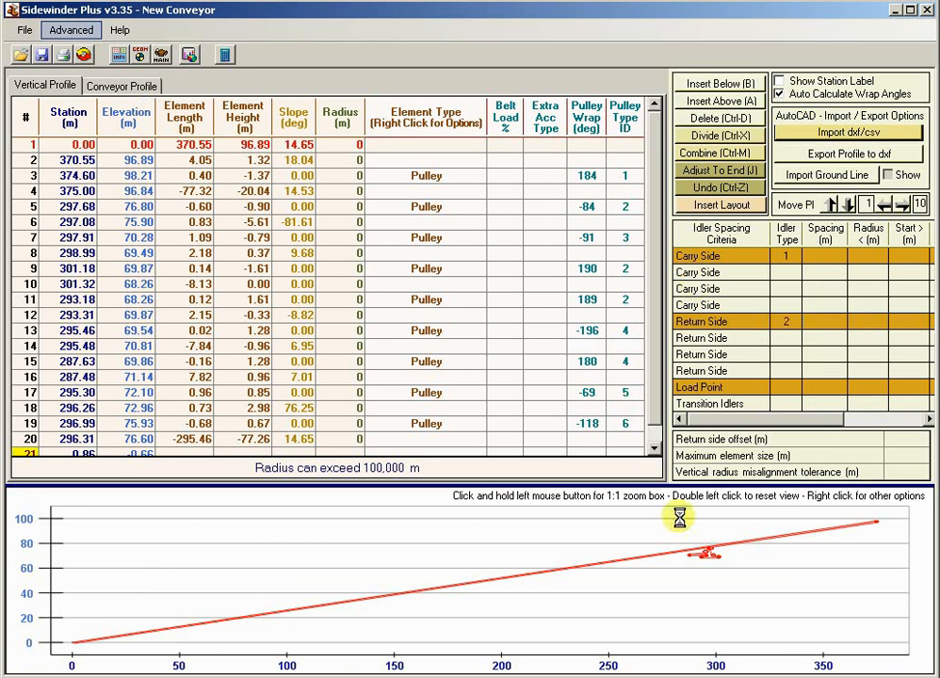
Change the element type of the two drive pulleys in rows 9 and 11 of the vertical profile to Motor.
click(545, 206)
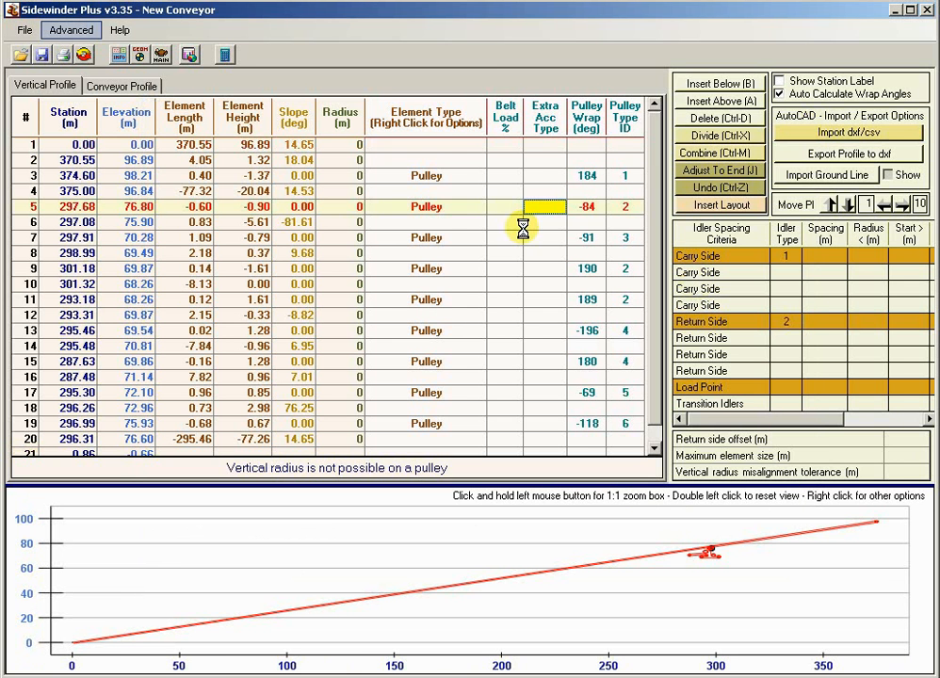
click(291, 160)
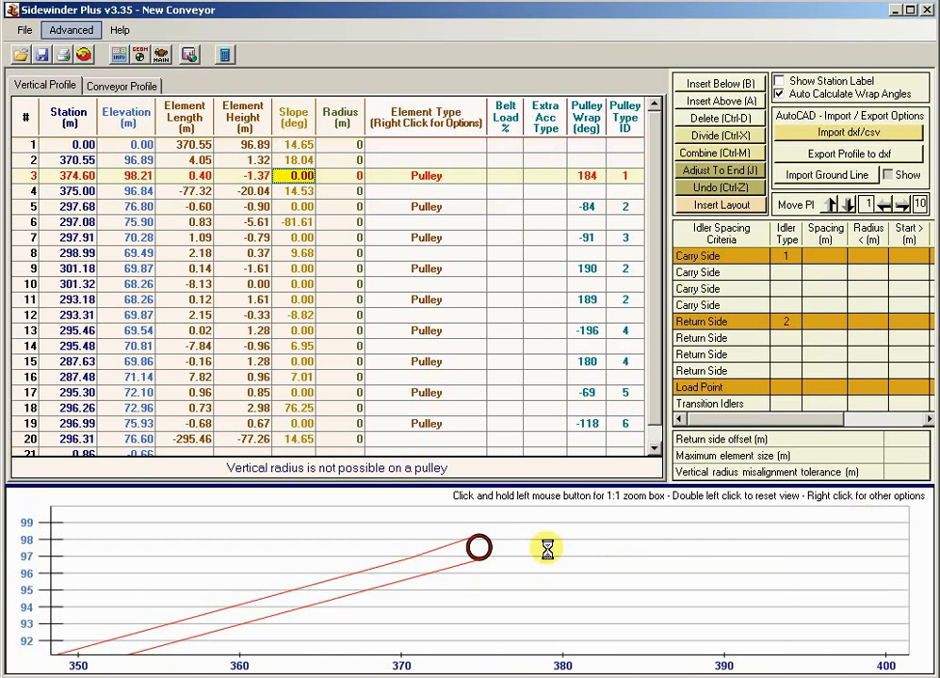
right_click(548, 550)
click(579, 562)
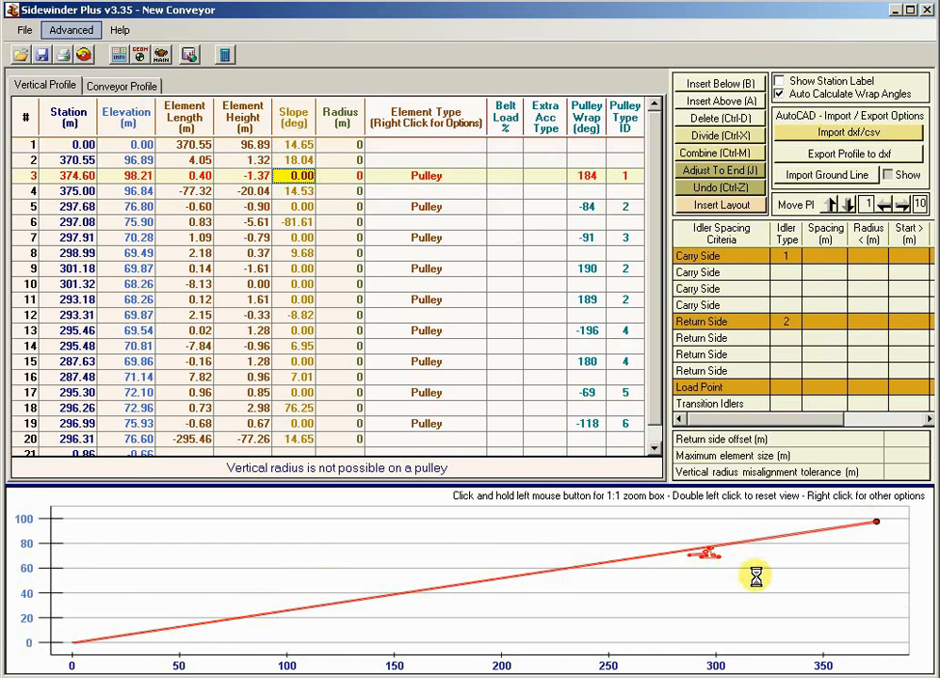
drag(656, 524, 748, 567)
click(345, 176)
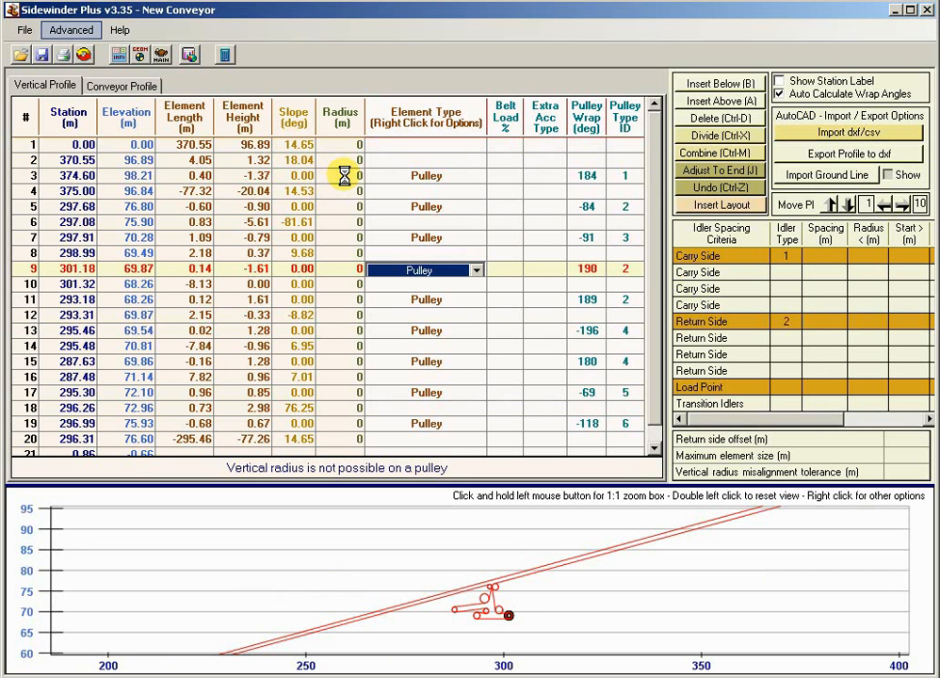
key(m)
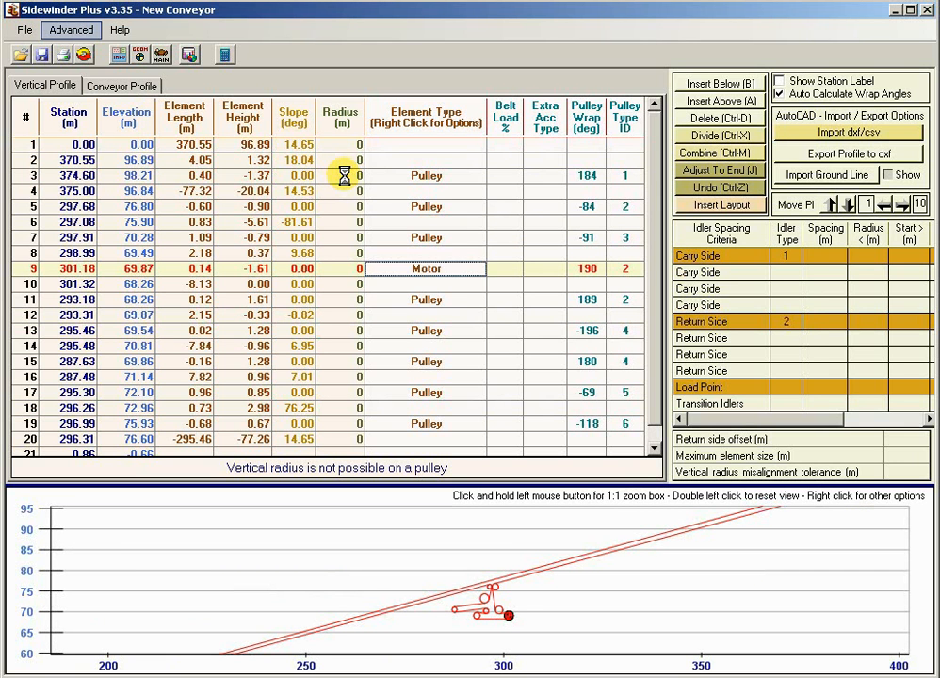
key(Return)
key(Down)
key(m)
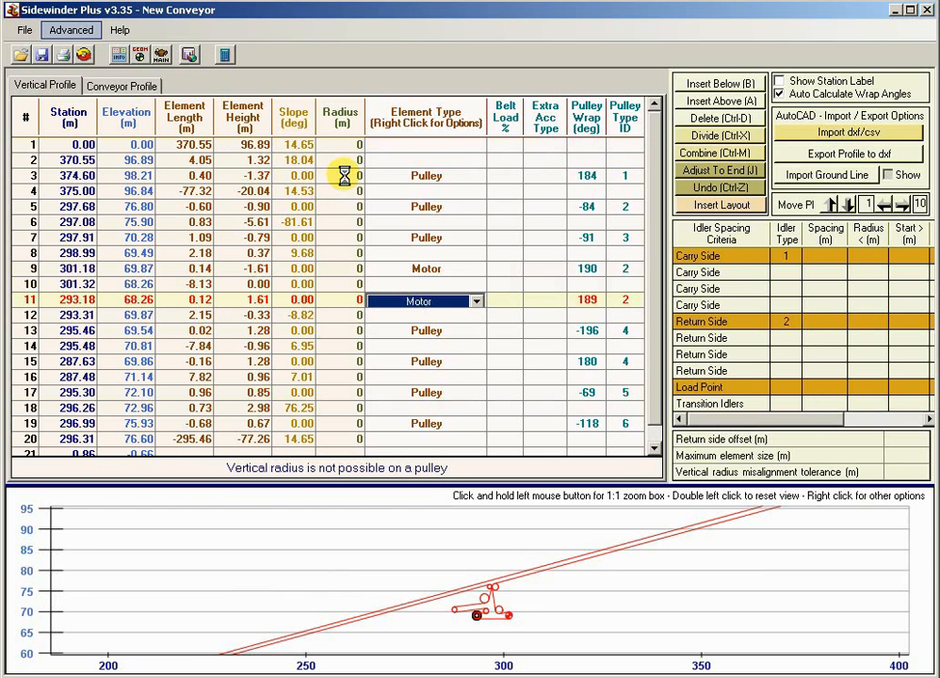
key(Return)
Change the element type of the pulley in row 15 to Take-up Pulley.
key(Down)
key(Down)
key(Down)
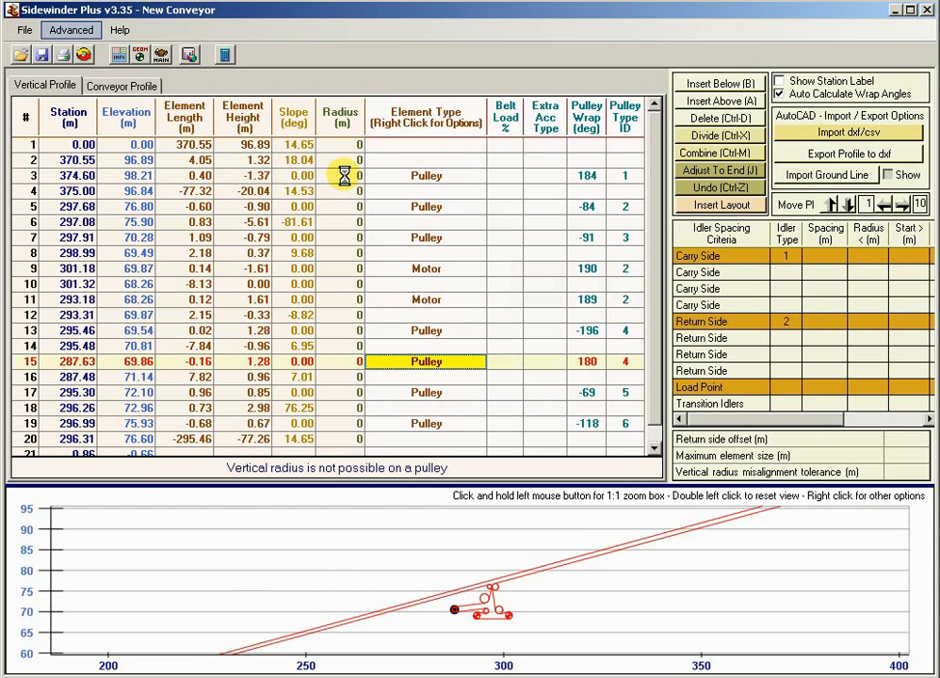
key(p)
key(m)
key(t)
Set the pulley type ID of both motor elements in rows 9 and 11 to 1.
key(Up)
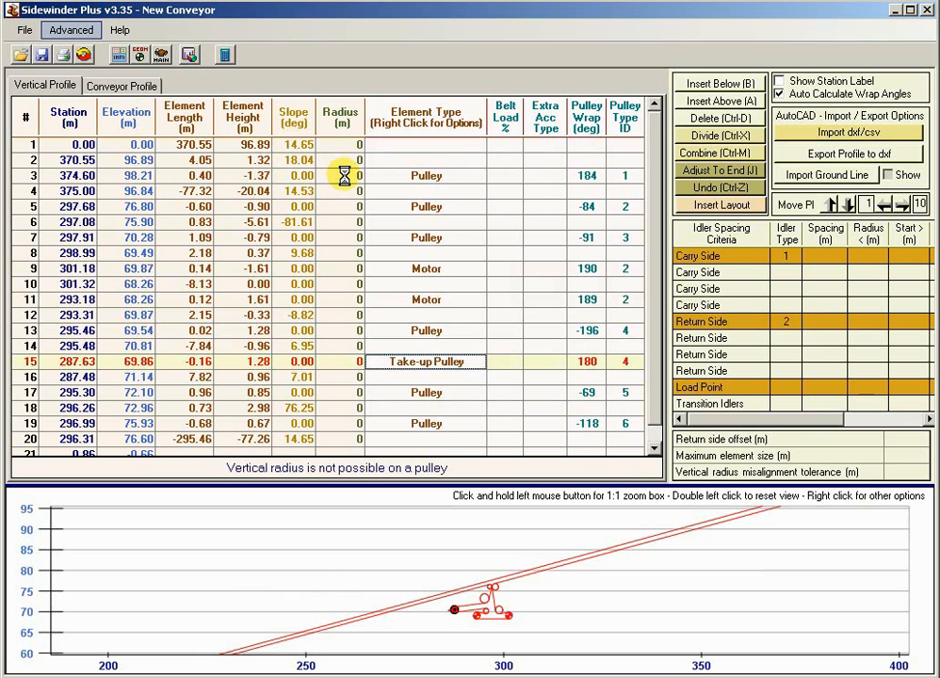
key(Up)
key(Up)
key(Up)
key(Right)
key(Right)
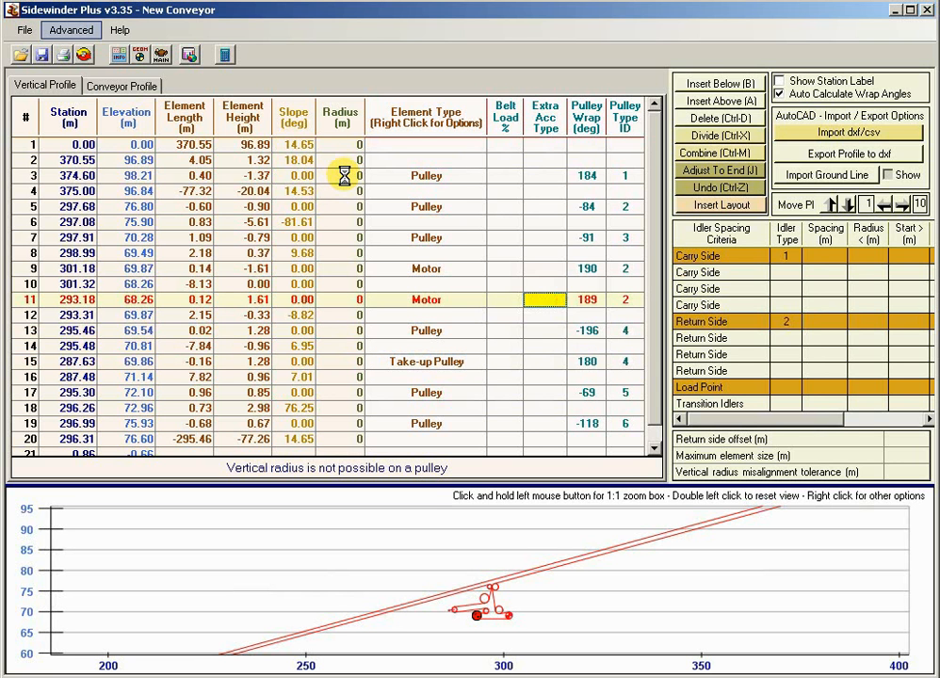
key(Right)
key(Right)
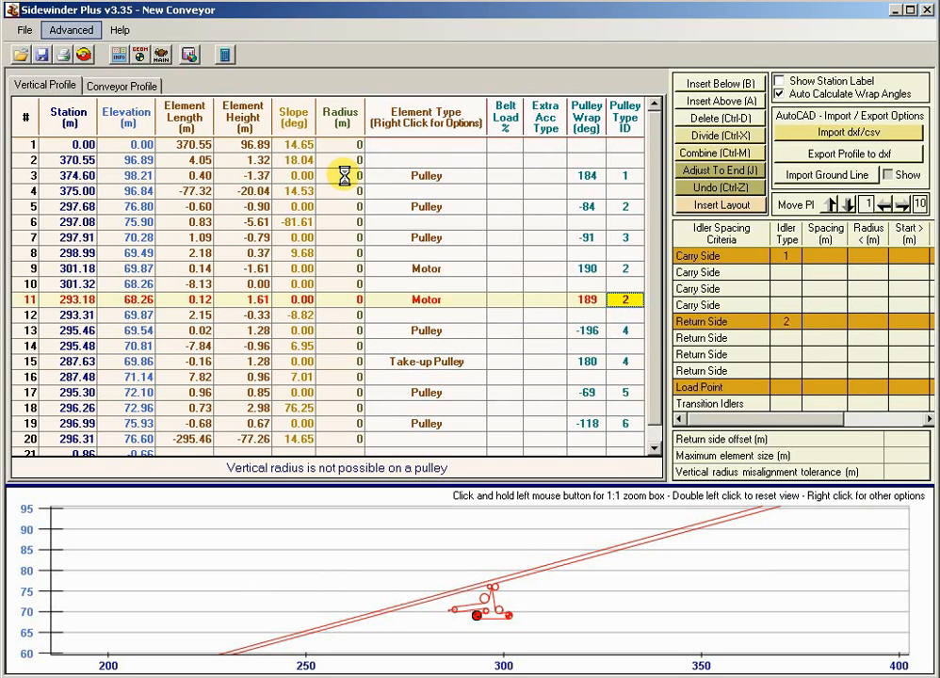
key(Up)
key(Up)
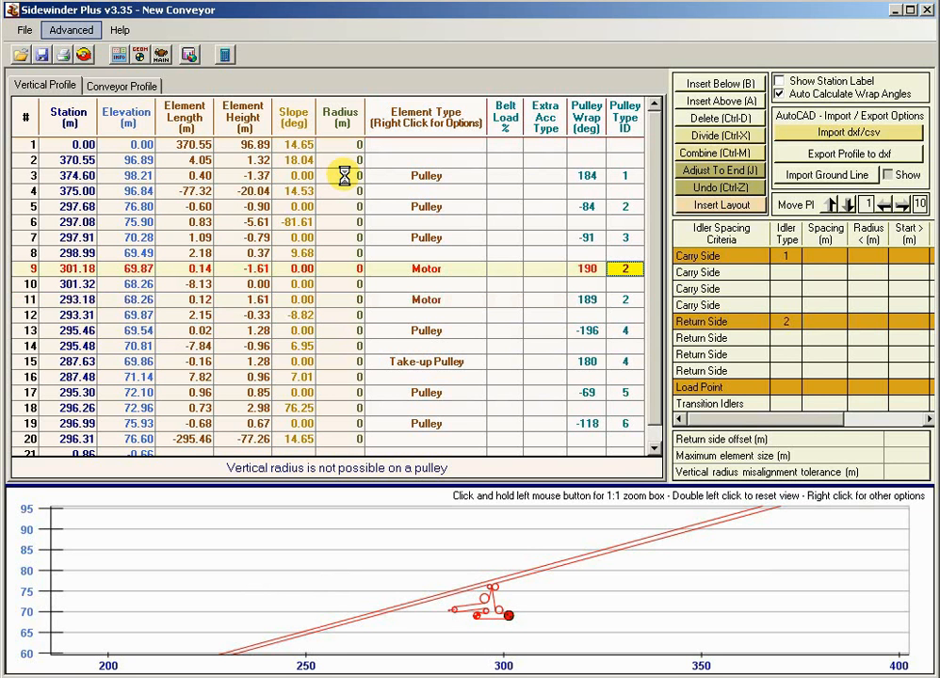
key(Down)
key(Down)
key(Up)
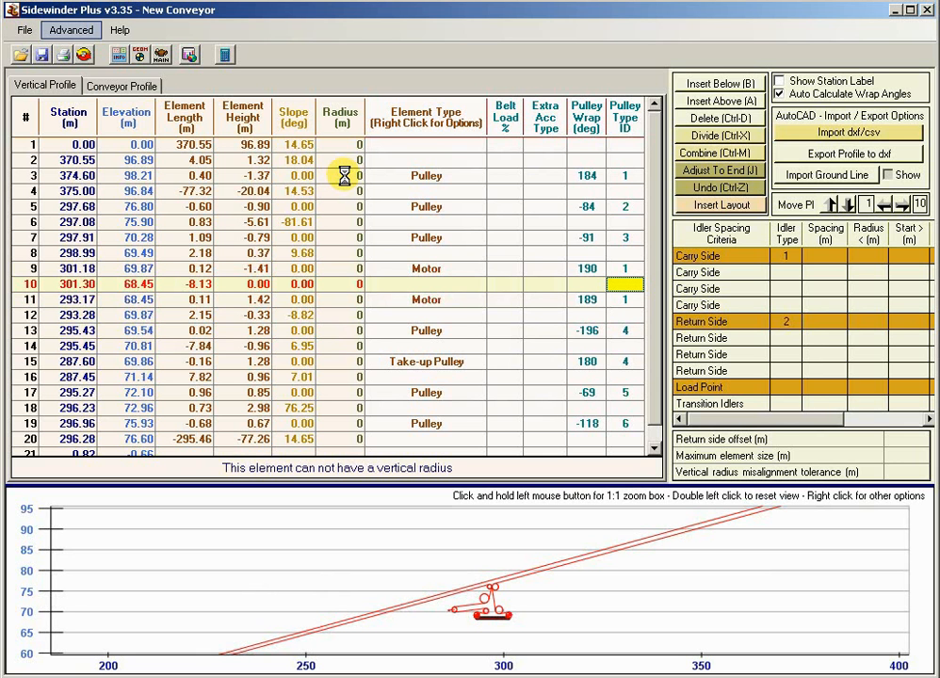
Set the pulley type ID of the head pulley in row 3 to 2.
key(Up)
key(Up)
key(Up)
key(Up)
key(Up)
key(Up)
key(Up)
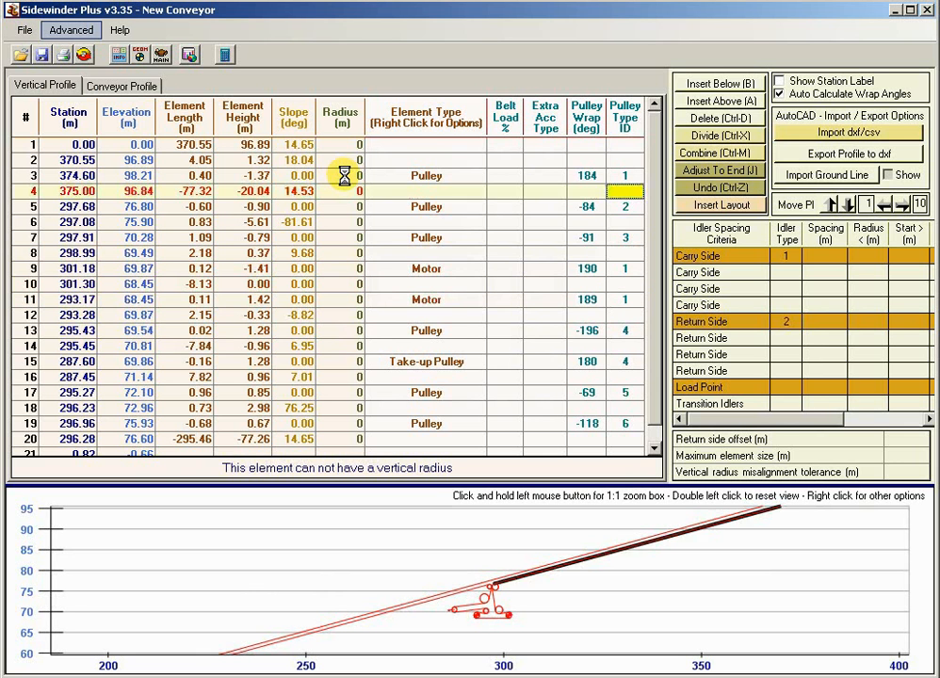
text(2)
key(Down)
key(Down)
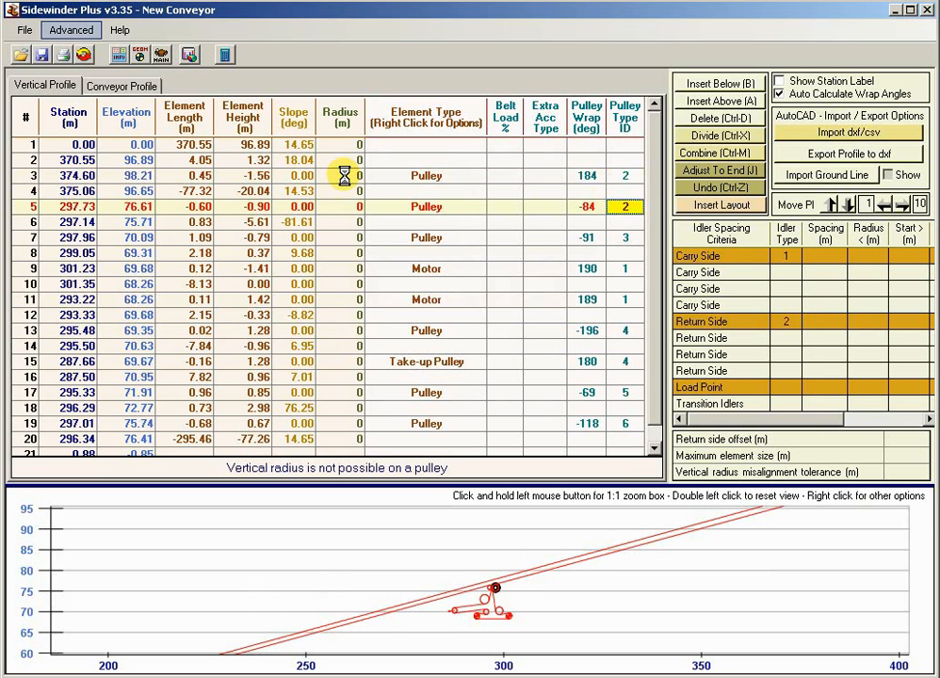
key(Up)
key(Up)
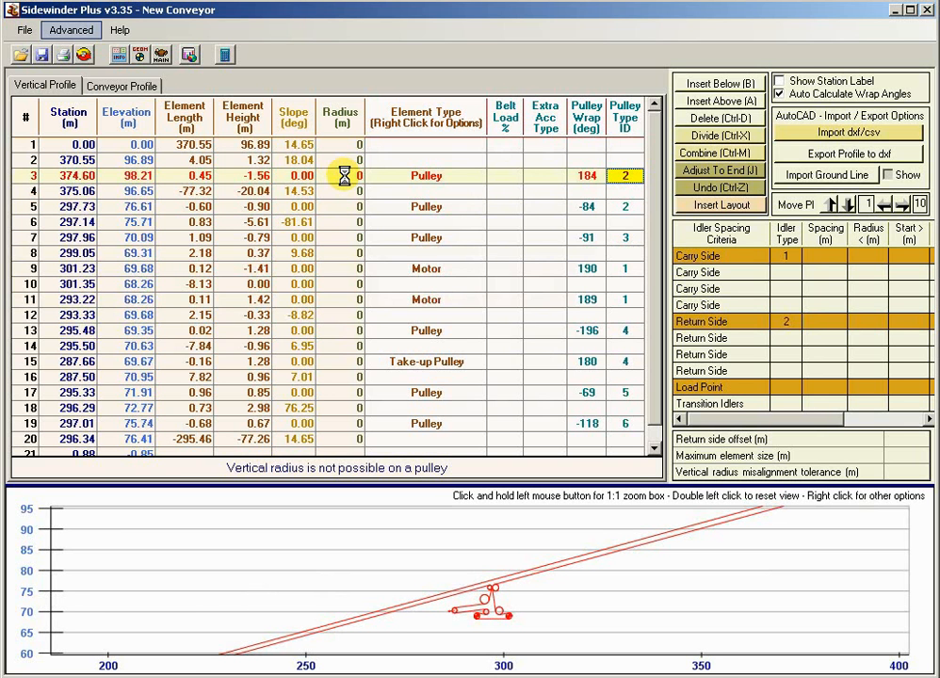
Set the pulley type ID of the pulley in row 7 to 2.
right_click(487, 559)
click(545, 576)
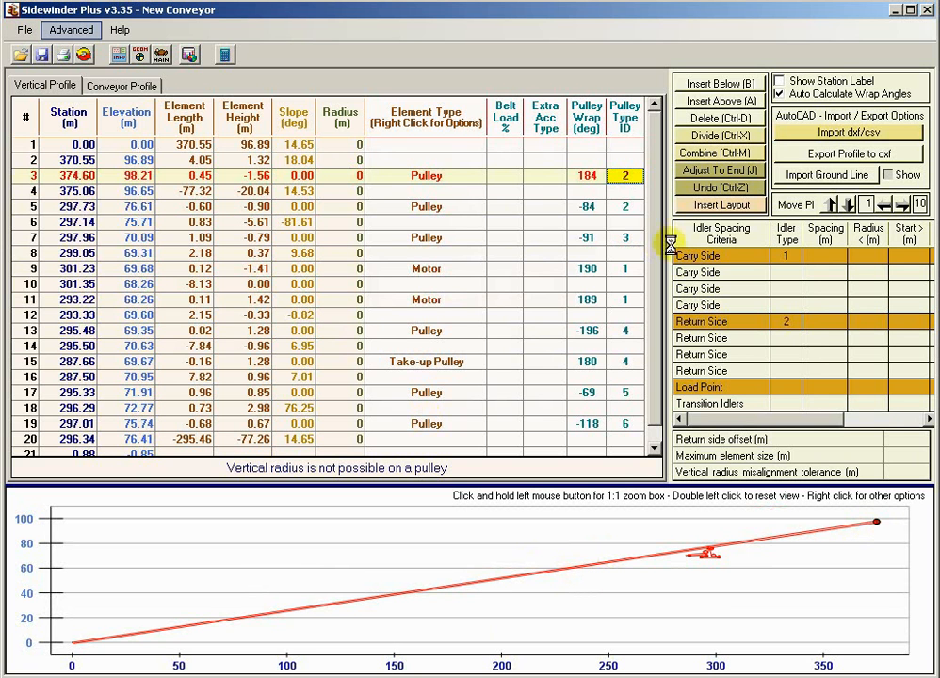
click(636, 207)
click(634, 238)
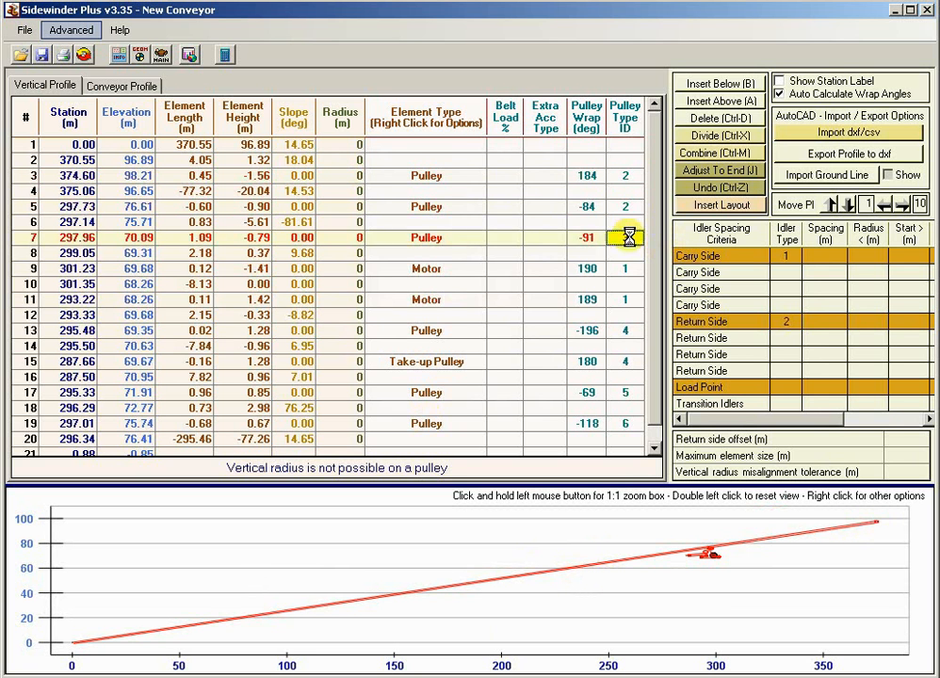
click(622, 253)
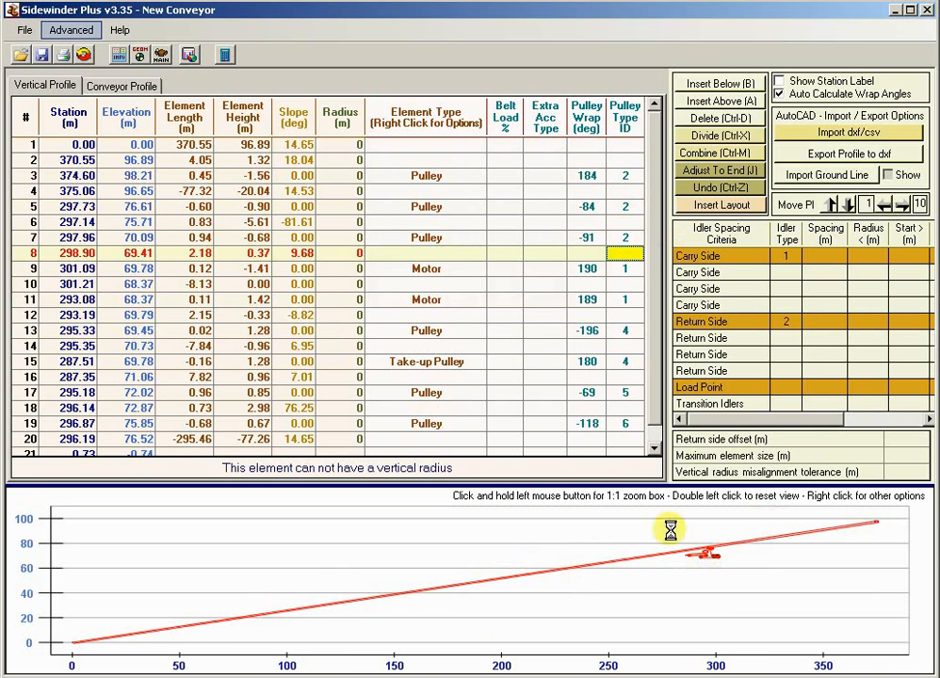
Set the pulley type ID of the pulley in row 13 and the take-up pulley in row 15 to 3.
click(702, 546)
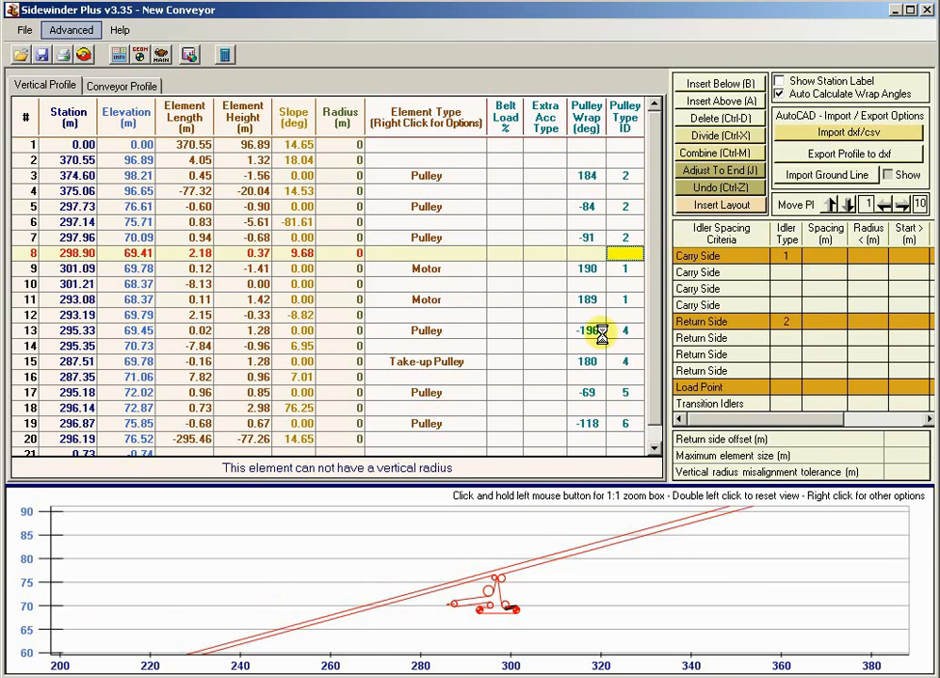
click(615, 283)
key(Down)
key(Down)
key(Down)
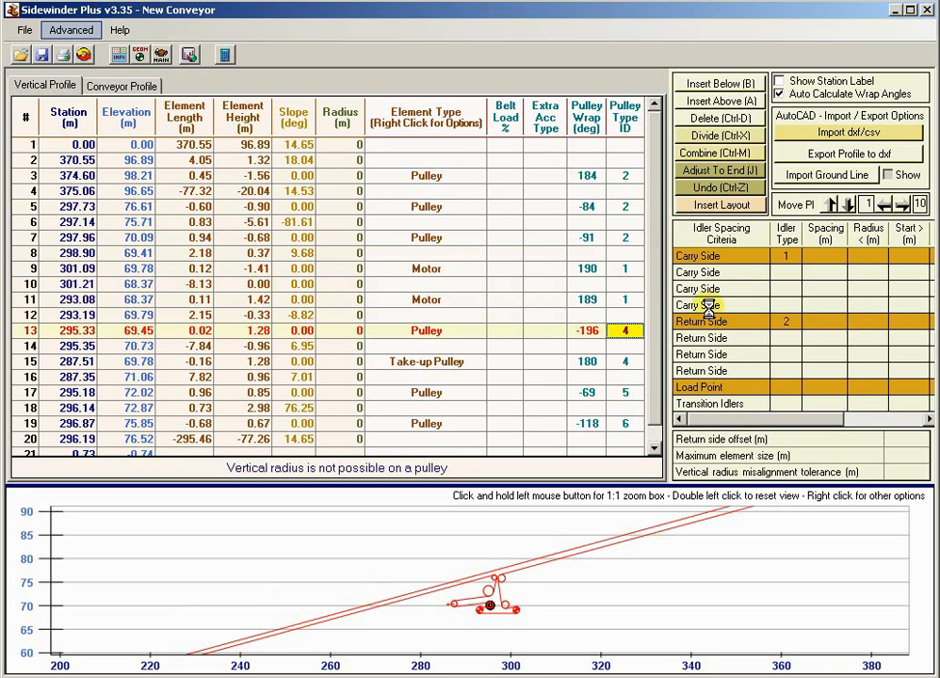
text(3)
key(Down)
key(Down)
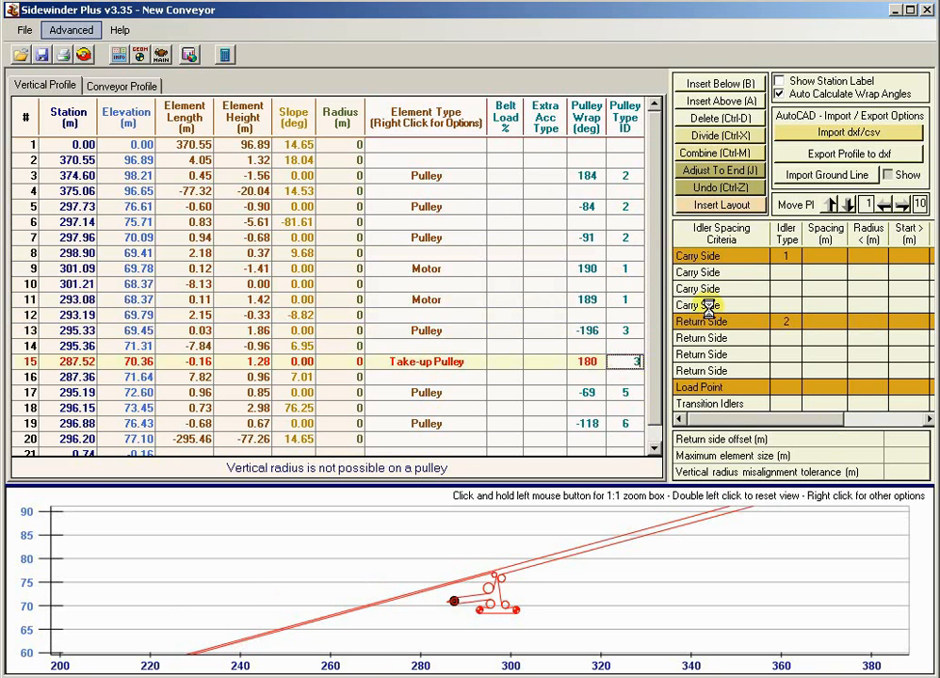
text(3)
Set the pulley type ID of the pulleys in rows 17 and 19 to 3.
key(Down)
key(Down)
text(3)
key(Down)
key(Down)
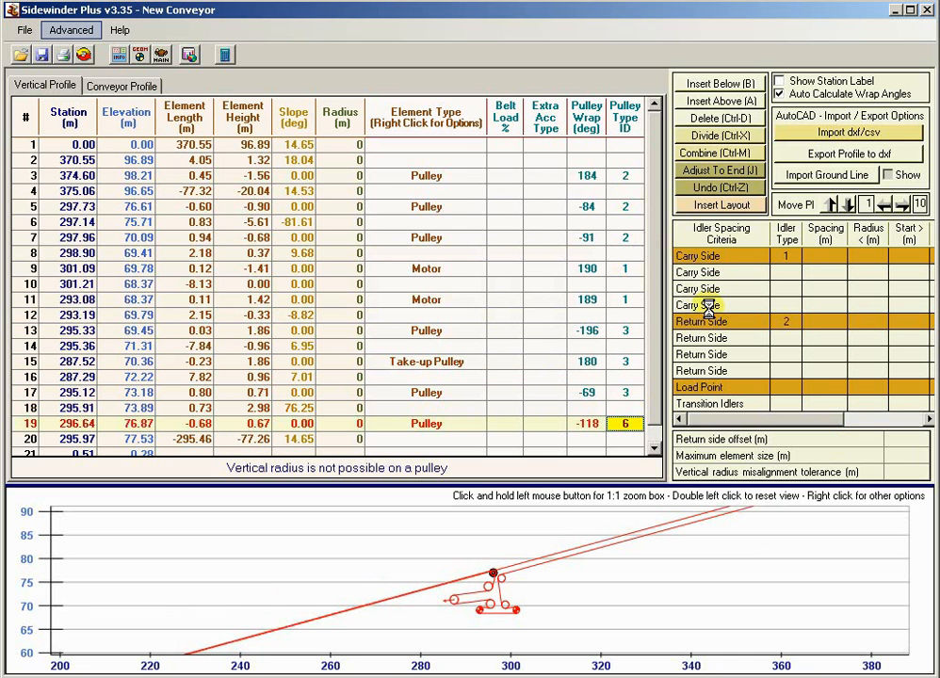
text(3)
Step through the profile elements between row 11 and the last row to examine where each one sits in the plot.
key(Up)
key(Up)
key(Up)
key(Up)
key(Up)
key(Up)
key(Up)
key(Up)
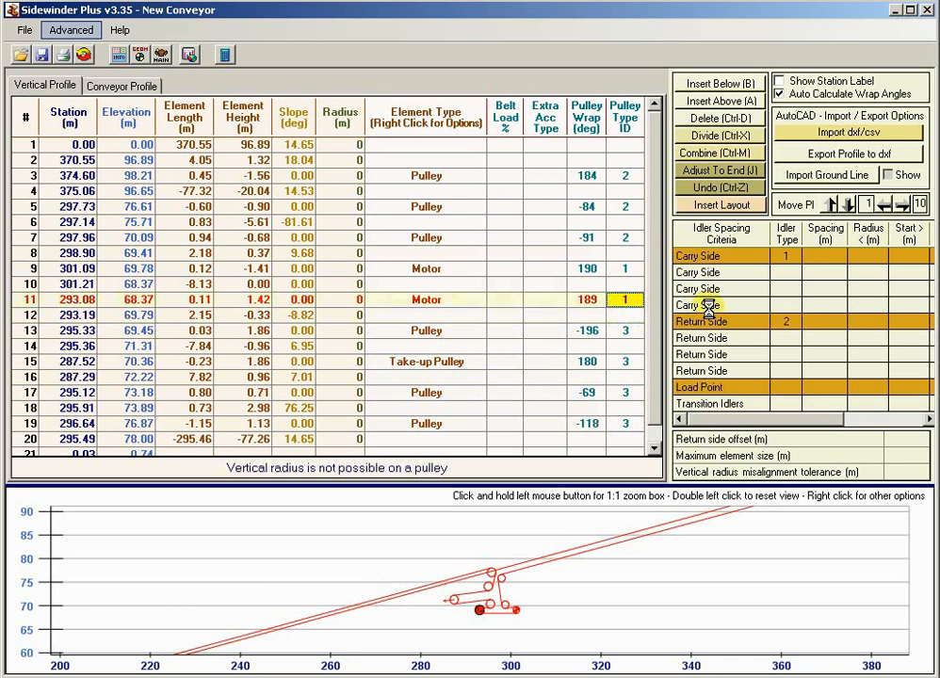
key(Down)
key(Down)
key(Down)
key(Down)
key(Down)
key(Down)
key(Down)
key(Down)
key(Down)
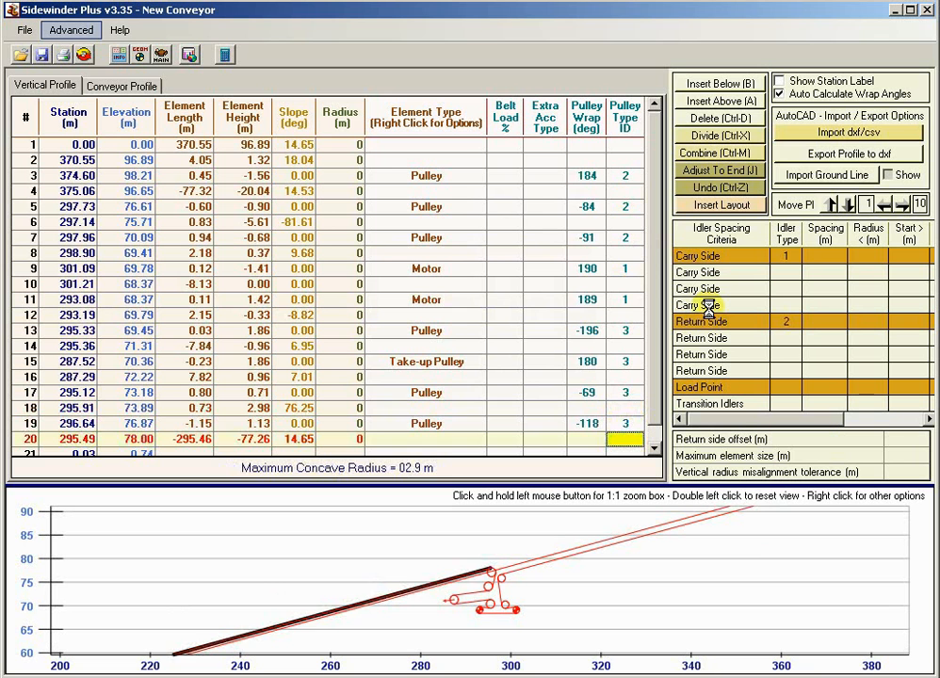
key(Up)
key(Up)
key(Up)
key(Up)
key(Up)
key(Down)
key(Down)
key(Down)
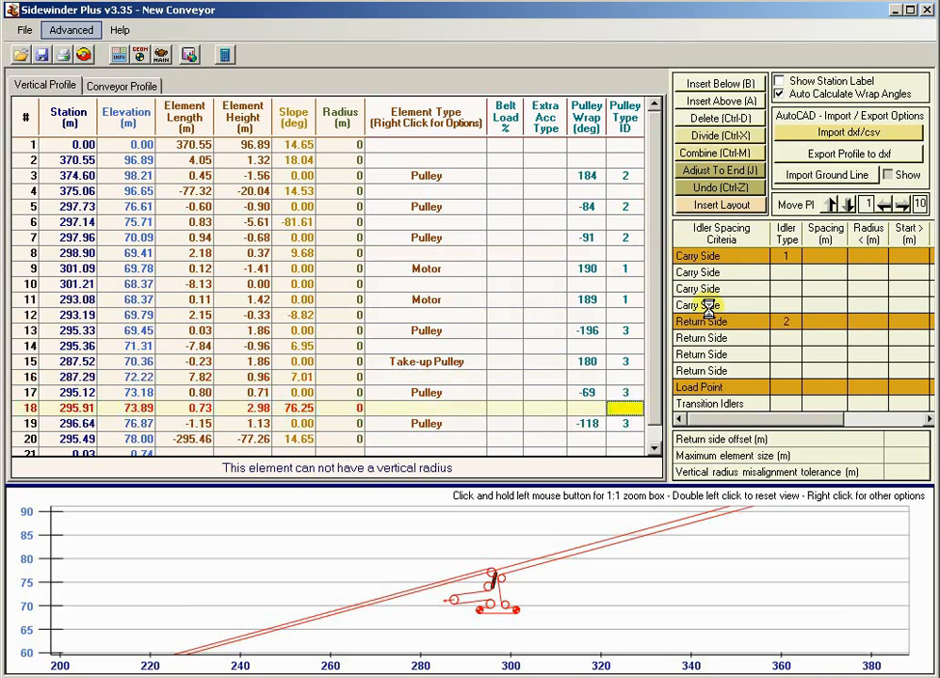
key(Down)
key(Down)
key(Down)
key(Up)
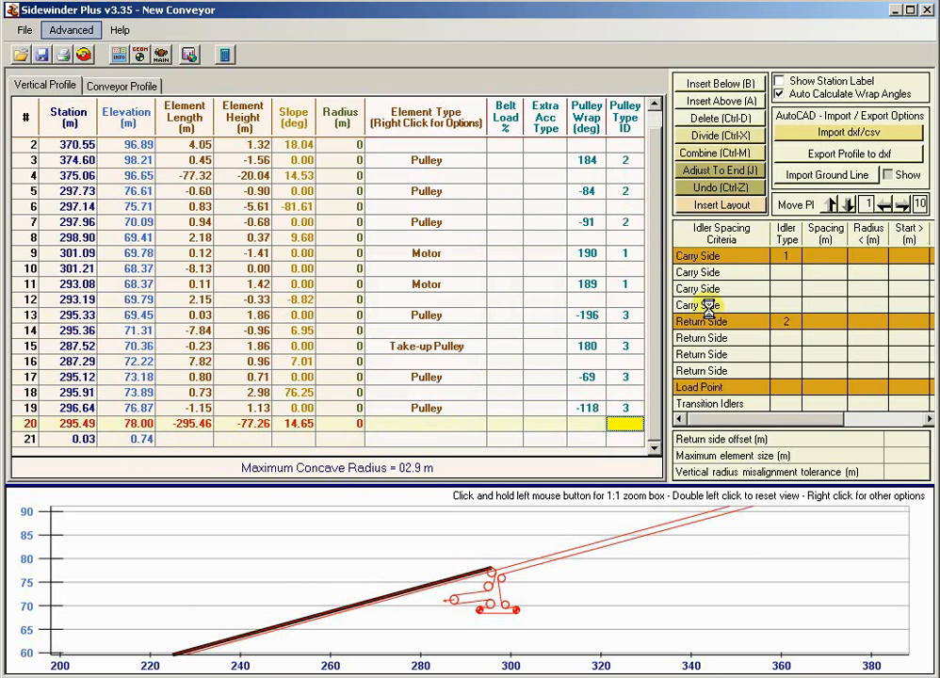
Insert an element below row 20, make it a Pulley and set its pulley type ID to 4.
right_click(499, 579)
click(603, 585)
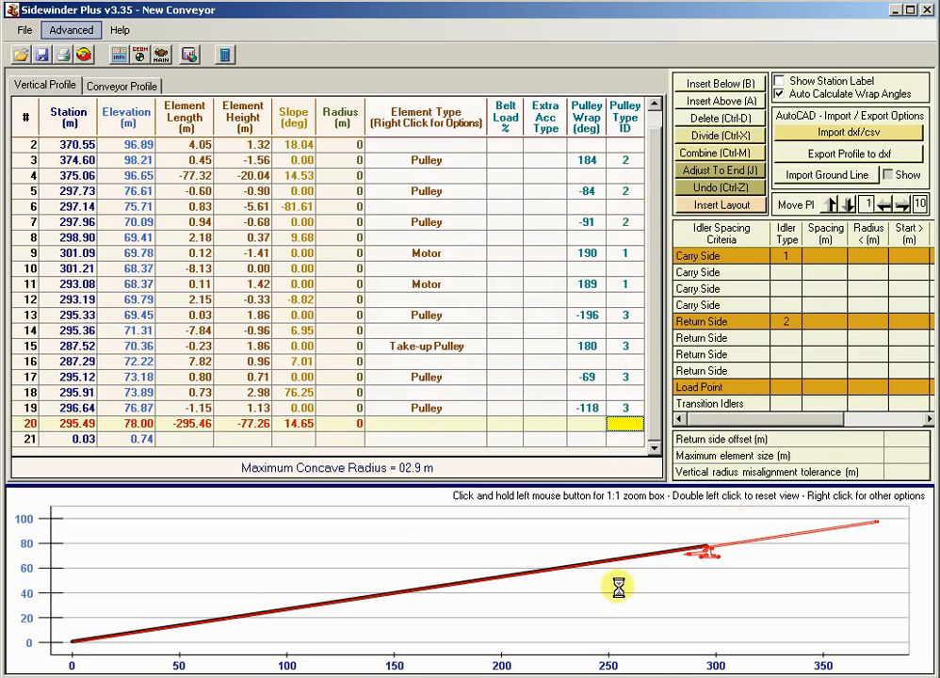
click(718, 87)
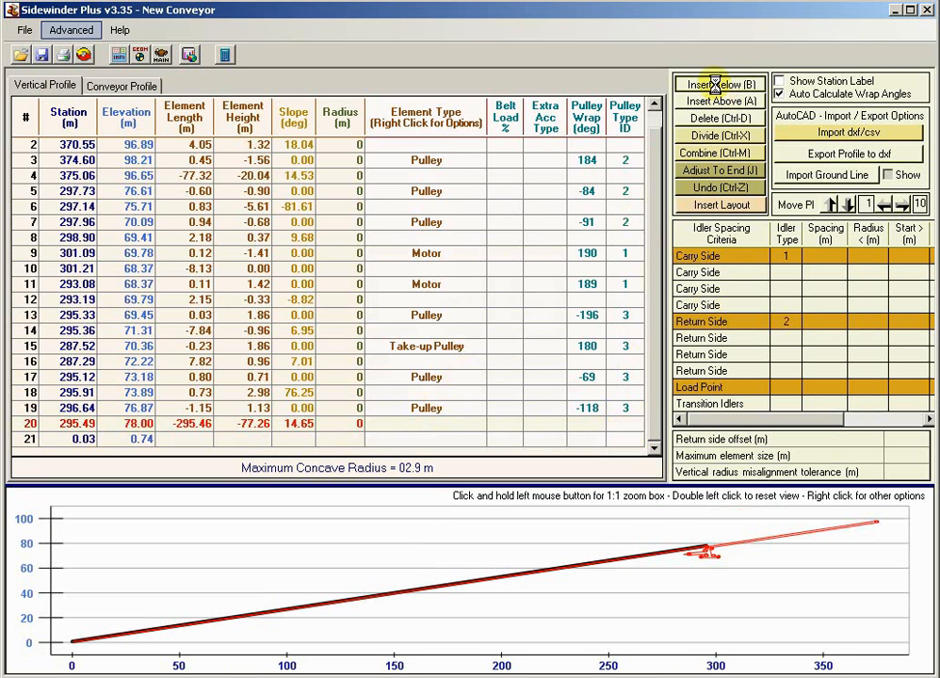
right_click(426, 437)
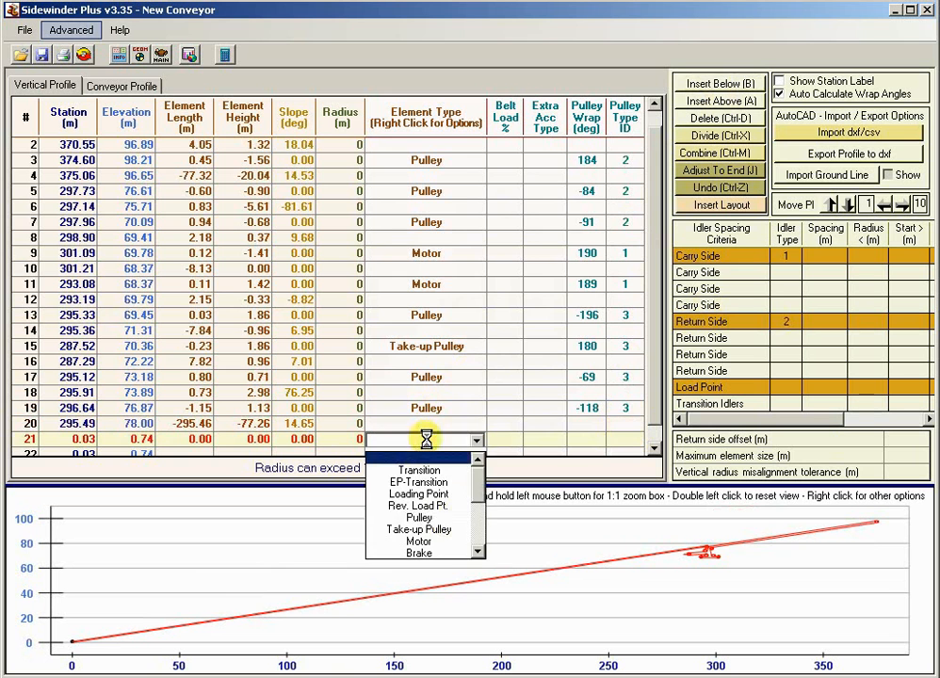
click(433, 528)
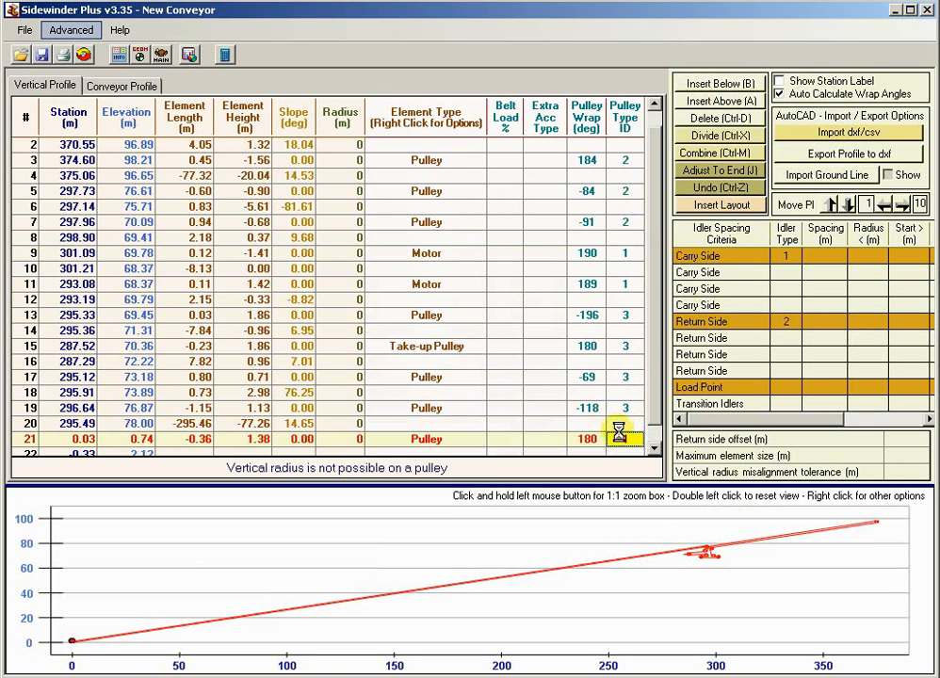
text(4)
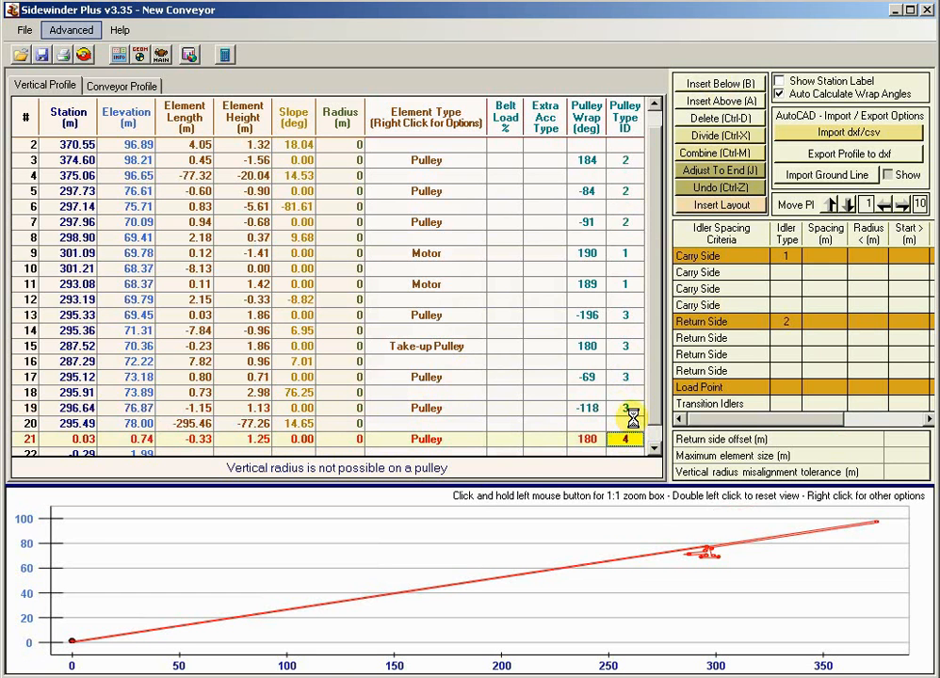
Examine the take-up pulley in row 15 and the motors in rows 9 and 11 in the profile plot.
click(626, 424)
drag(622, 429, 623, 346)
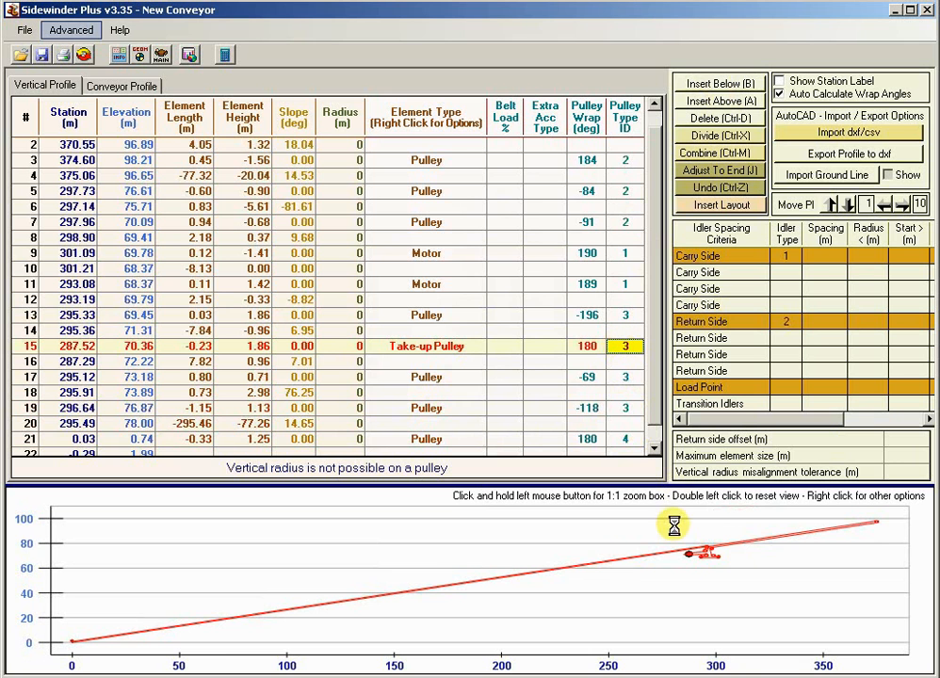
drag(675, 525, 720, 575)
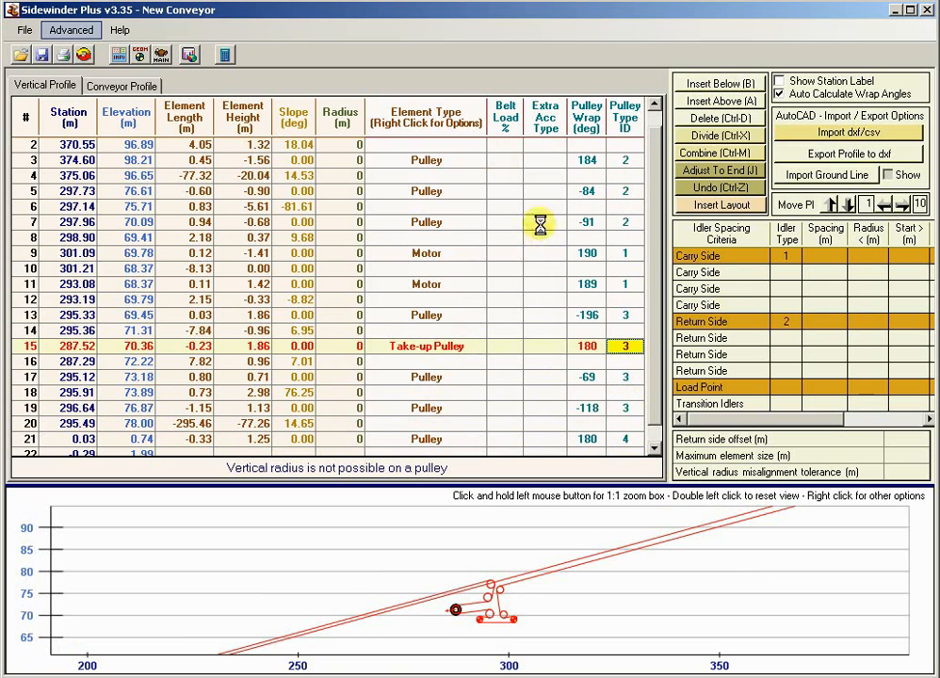
click(625, 254)
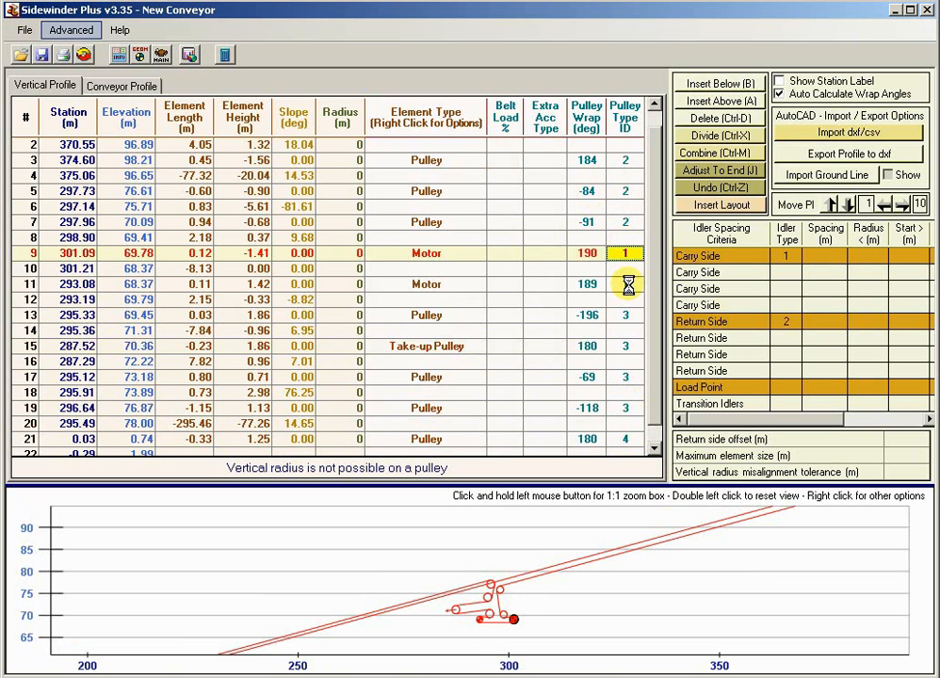
click(625, 284)
click(626, 255)
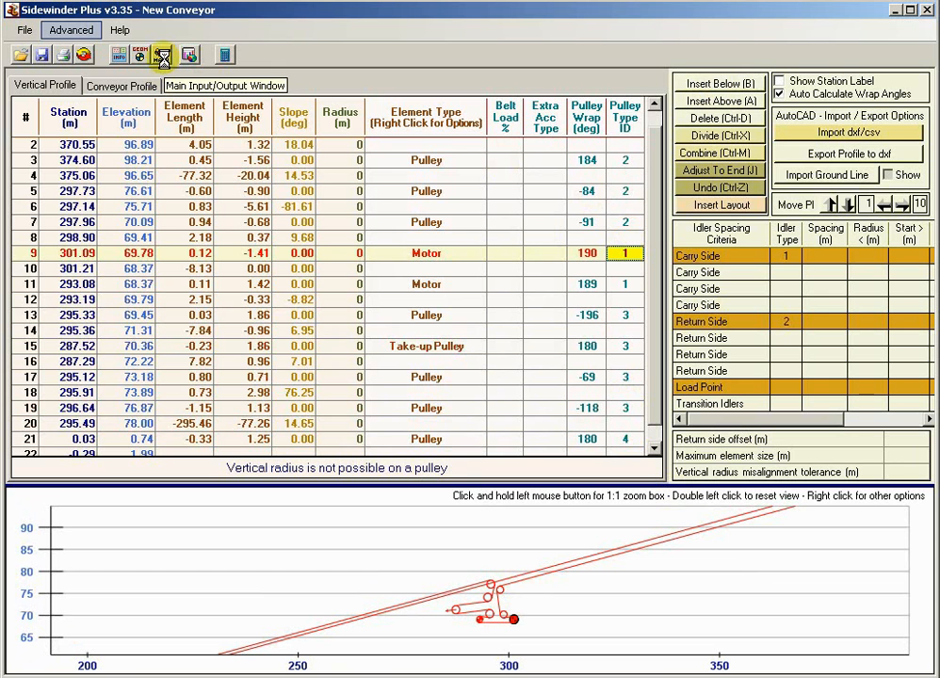
In the main pulley input data, set pulley station 1 to a 1450 mm diameter and 10 mm lagging thickness.
click(162, 57)
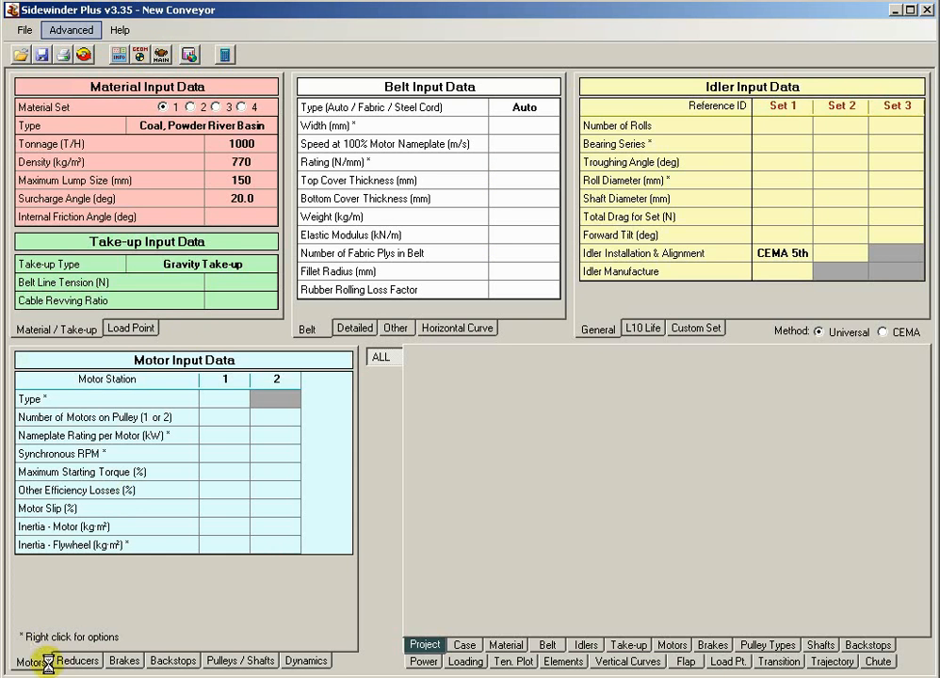
click(238, 661)
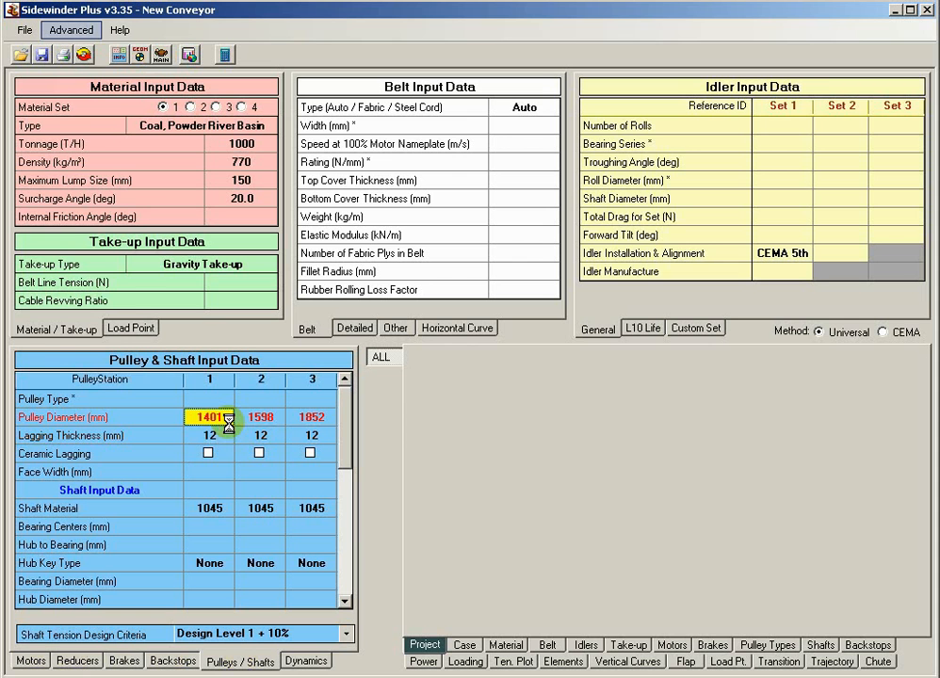
text(1450)
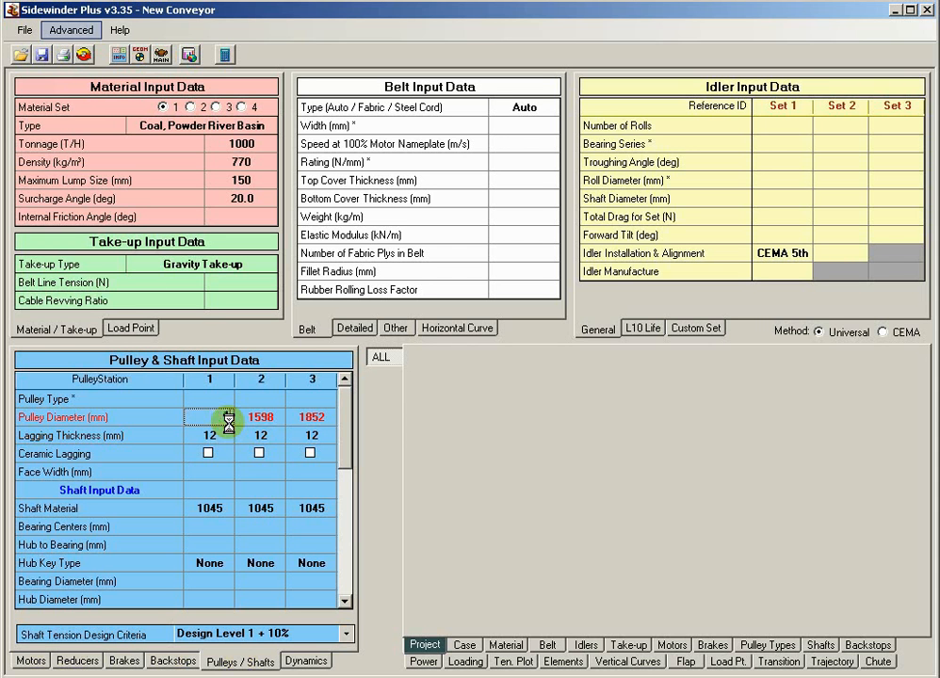
key(Return)
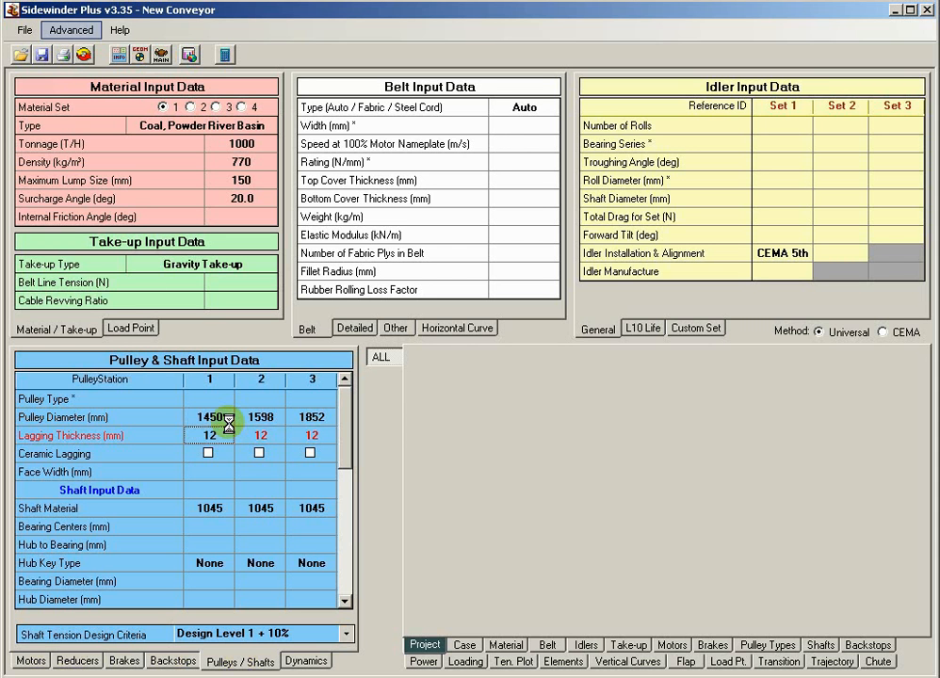
text(10)
key(Up)
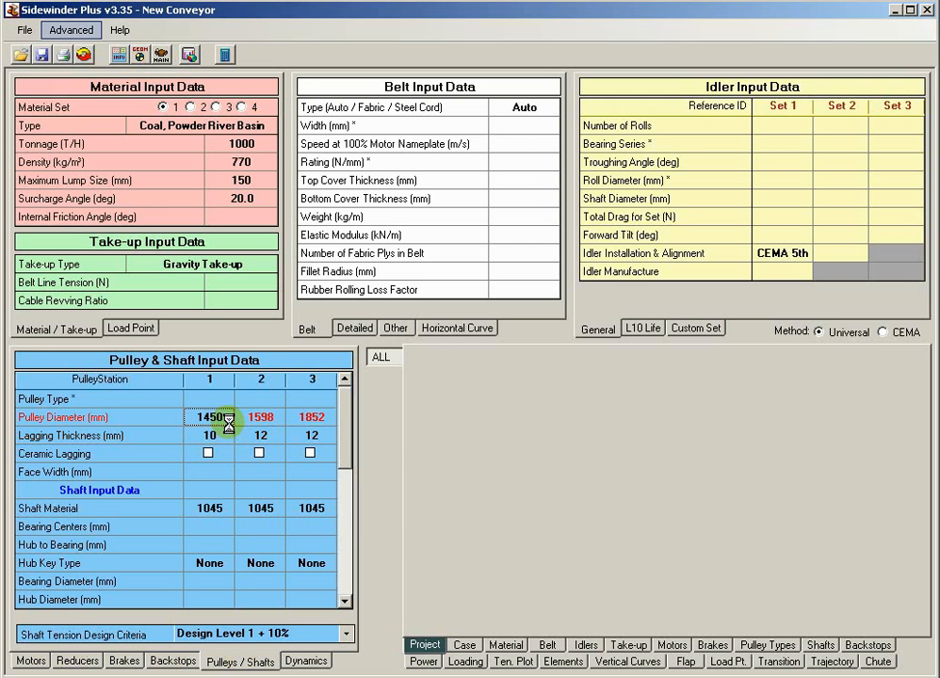
key(Down)
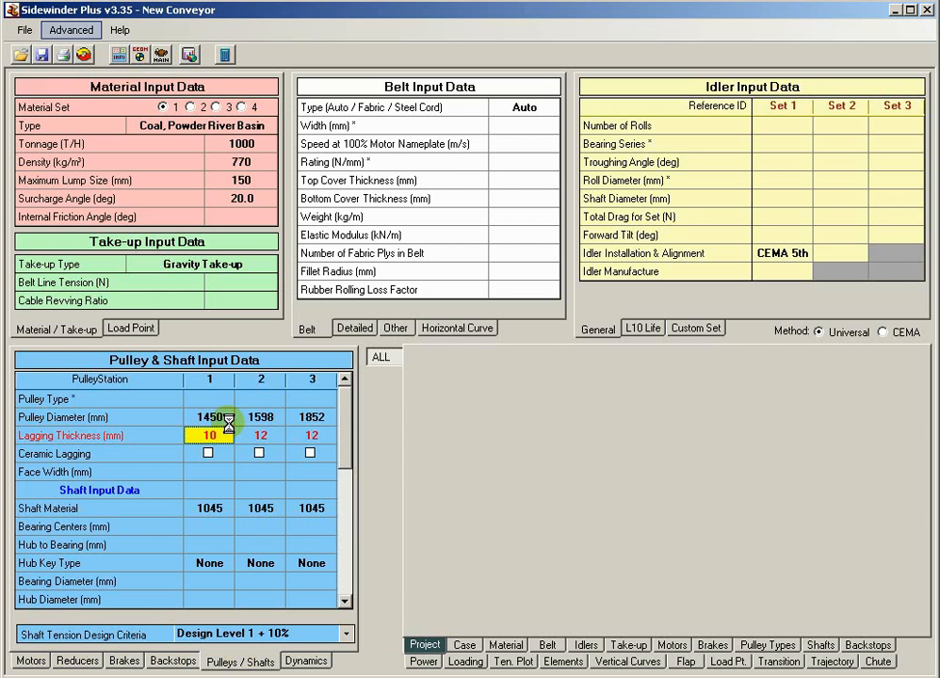
Set the diameter of pulley station 1 to 1500 mm.
key(Up)
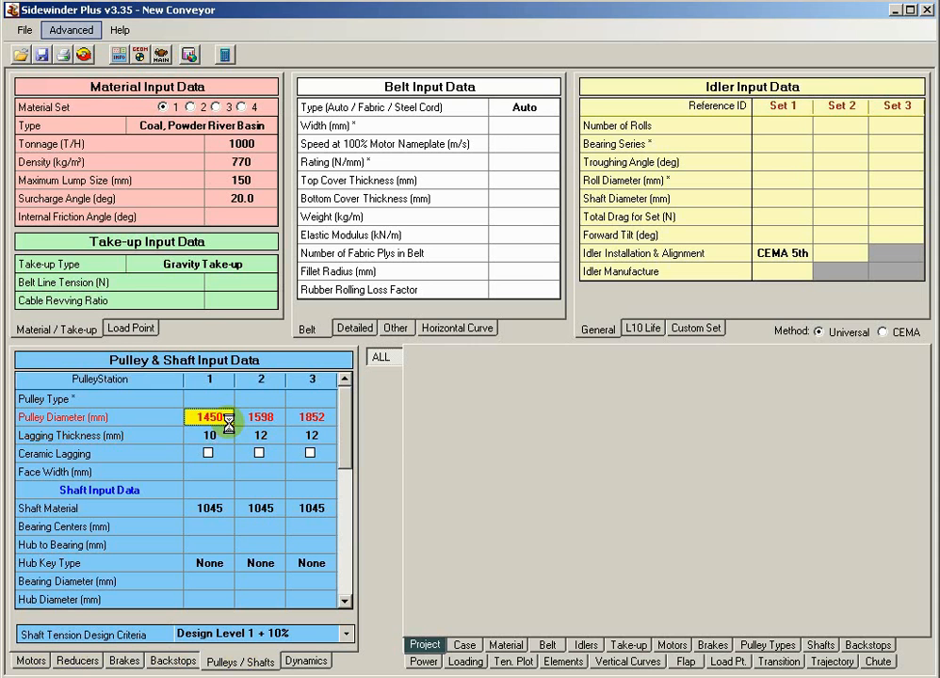
text(1500)
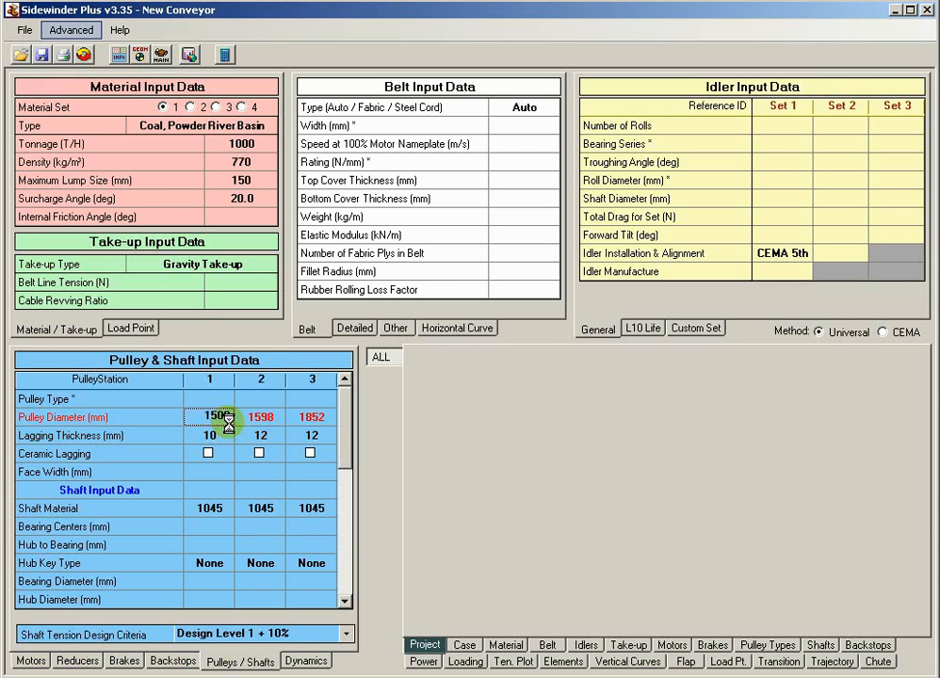
key(Return)
Set the diameters of pulley stations 1 and 2 to 1400 mm and station 2's lagging thickness to 10 mm.
key(Up)
text(1400)
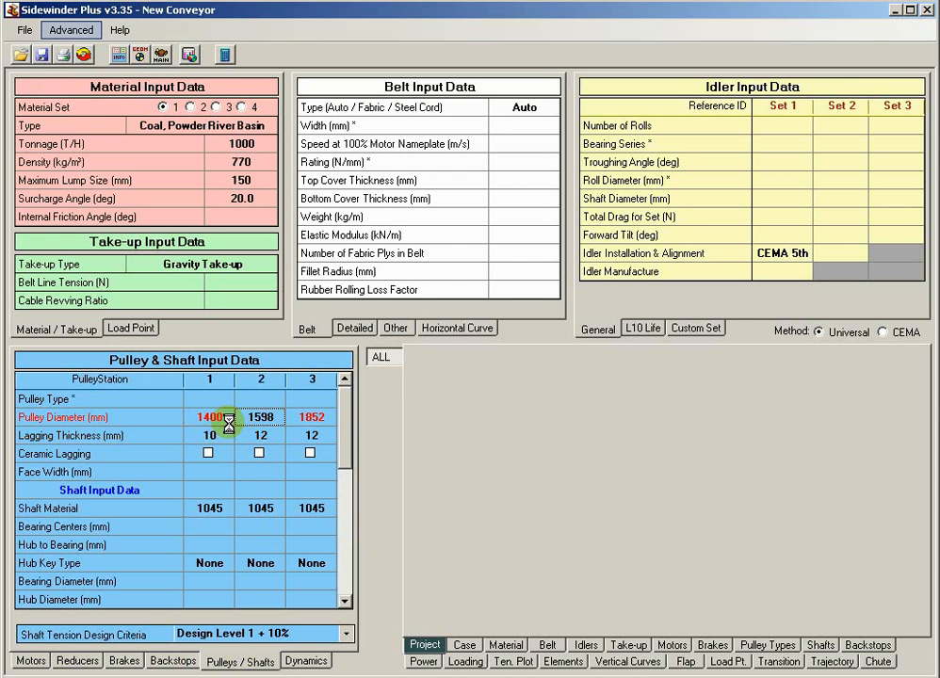
text(1400)
key(Return)
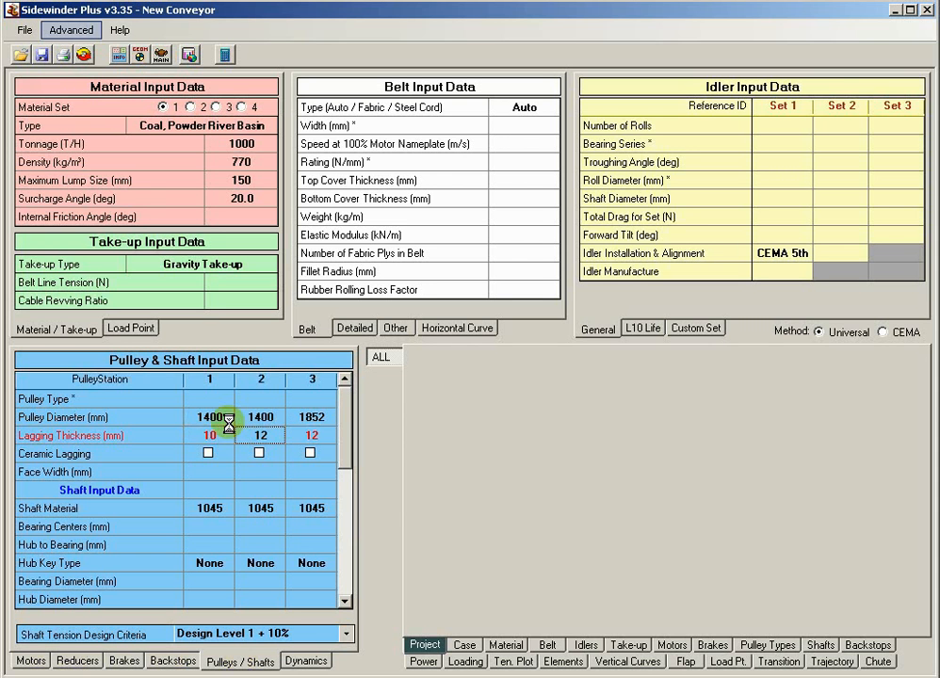
text(10)
Set the pulley diameter to 1200 mm for station 3 and 100 mm for station 4, with 10 mm lagging thickness on both.
key(Tab)
key(Up)
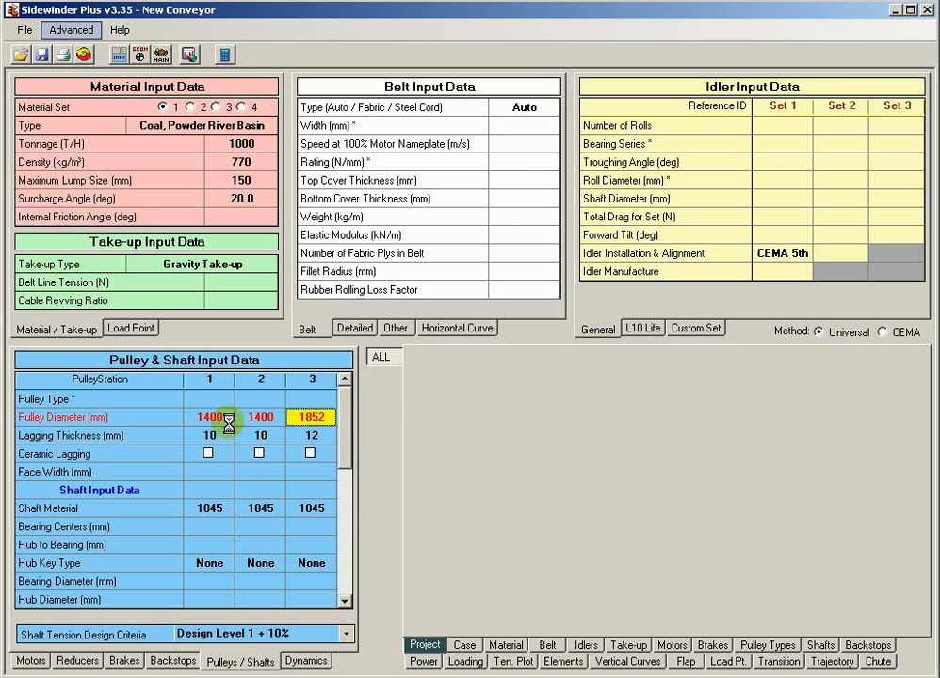
text(1200)
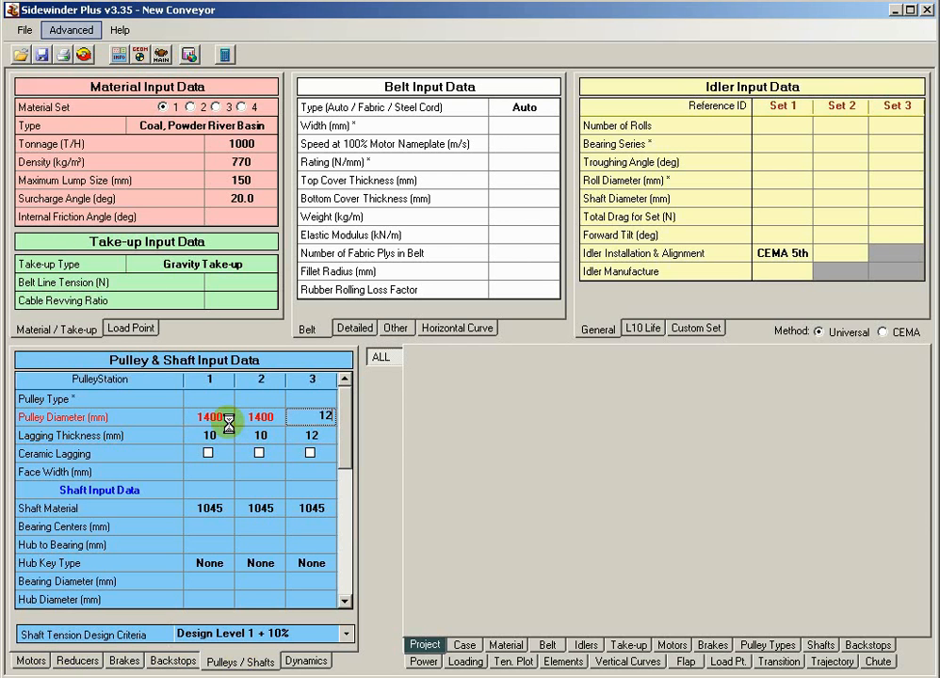
key(Tab)
text(100)
key(Down)
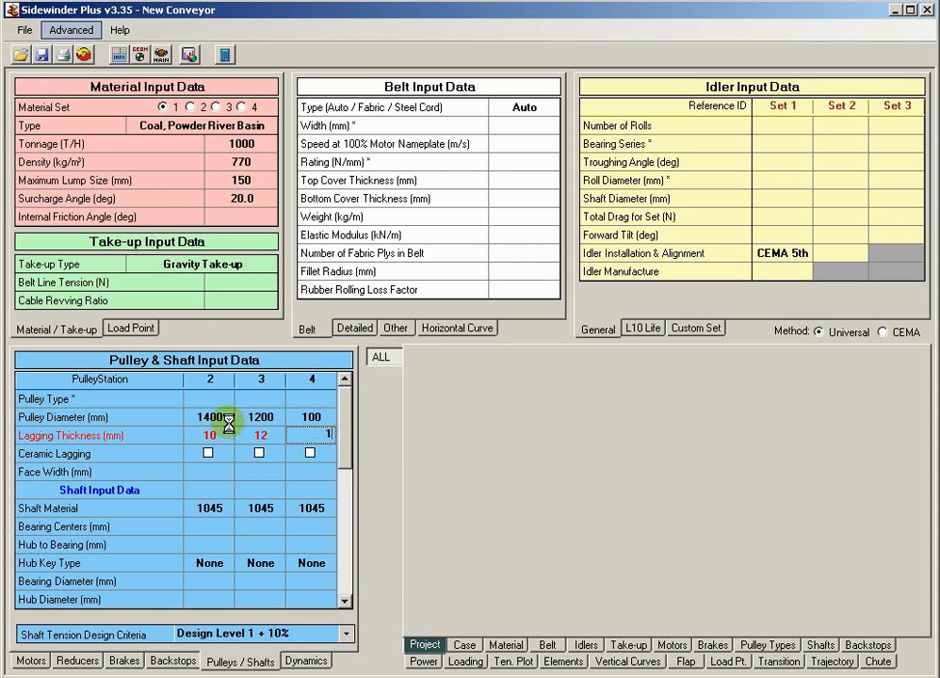
text(10)
key(shift+Tab)
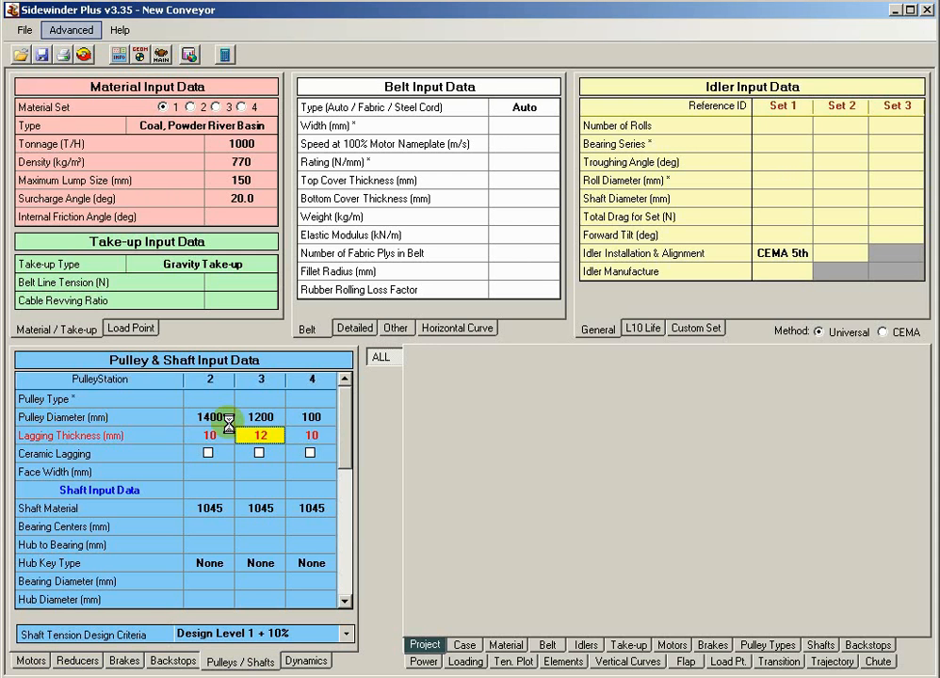
text(10)
Enable ceramic lagging for pulley station 1 and return to the conveyor geometry window.
key(shift+Tab)
key(shift+Tab)
key(Down)
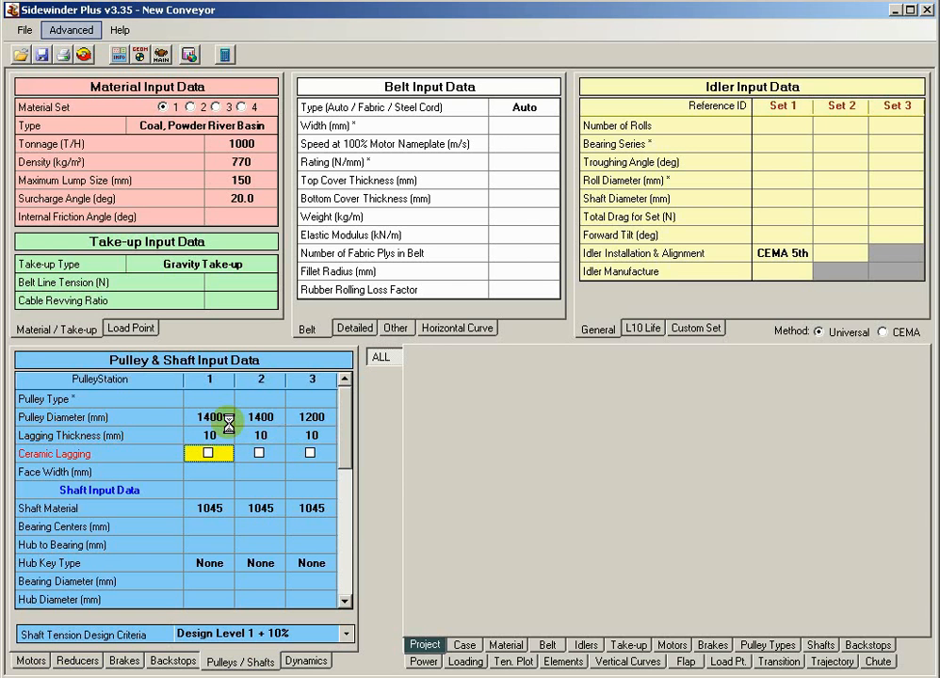
key(space)
key(Up)
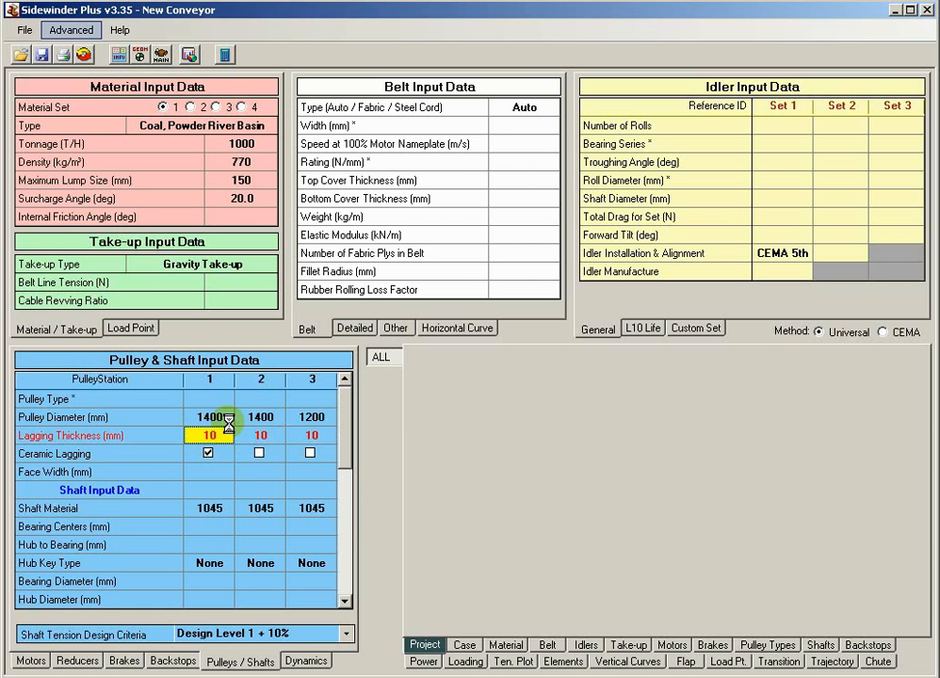
key(Down)
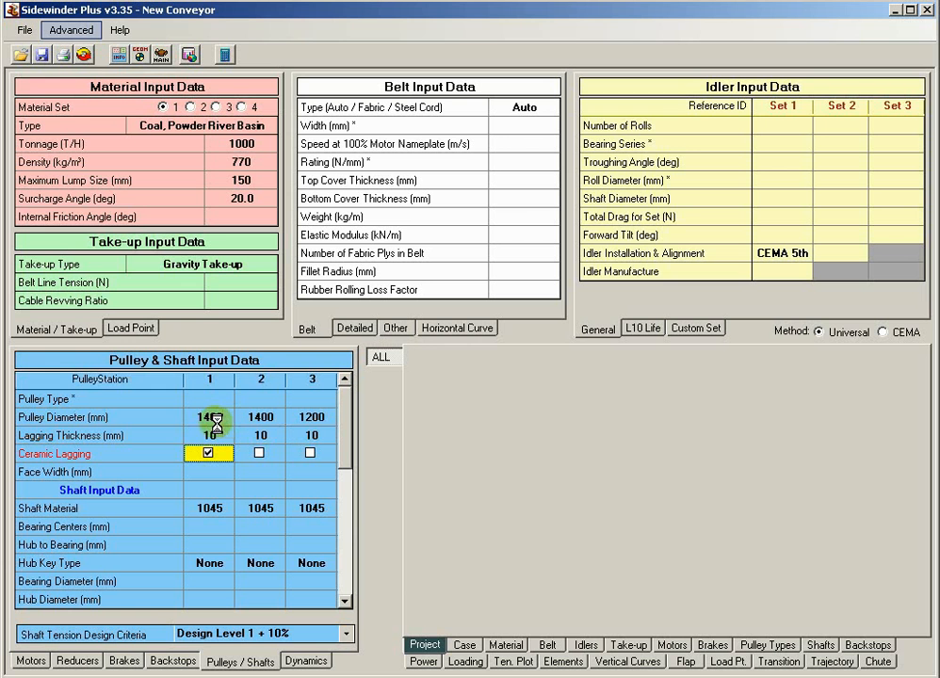
click(141, 54)
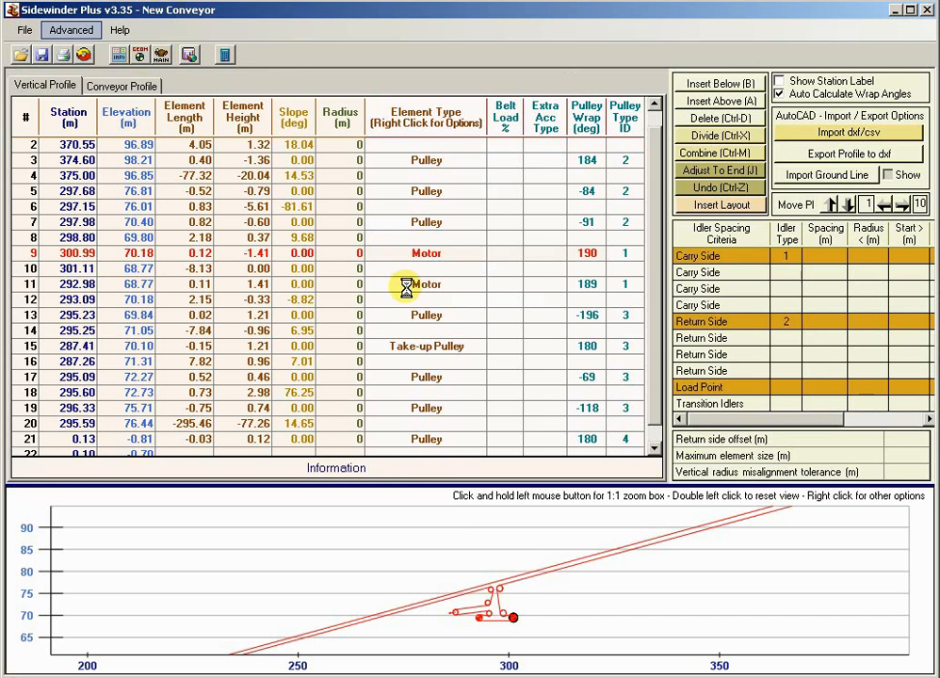
Try an element height of 0.5 m for element 8 beside the drive pulleys and undo the change.
drag(459, 607, 539, 621)
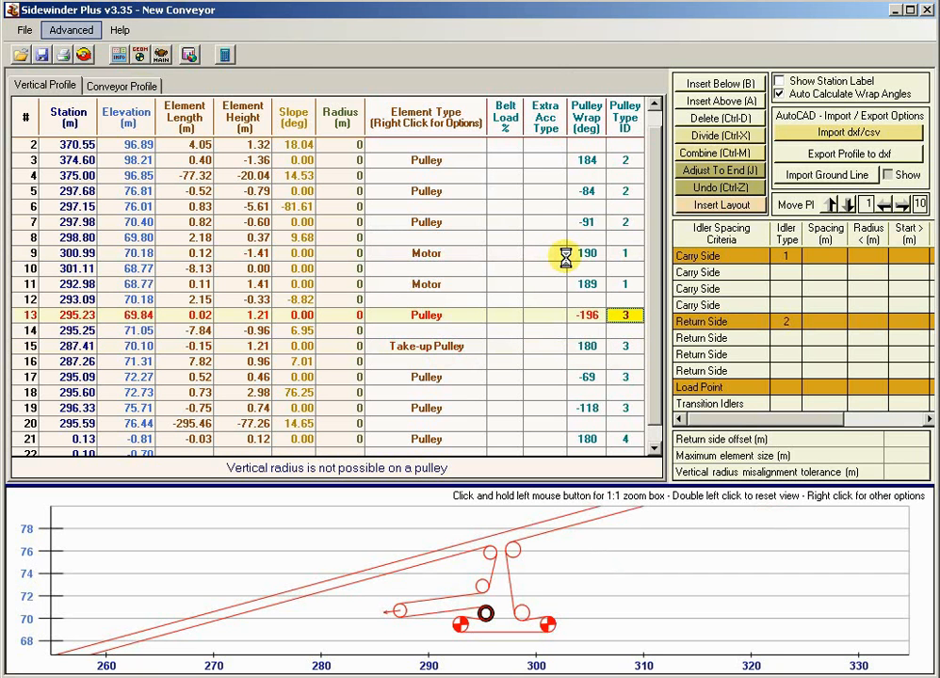
click(593, 317)
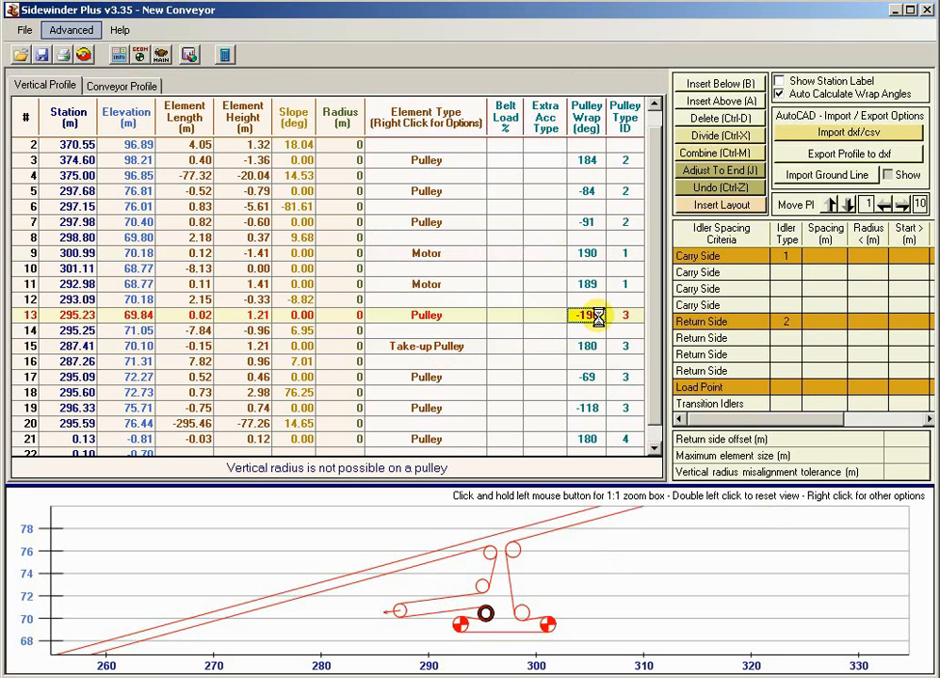
click(593, 269)
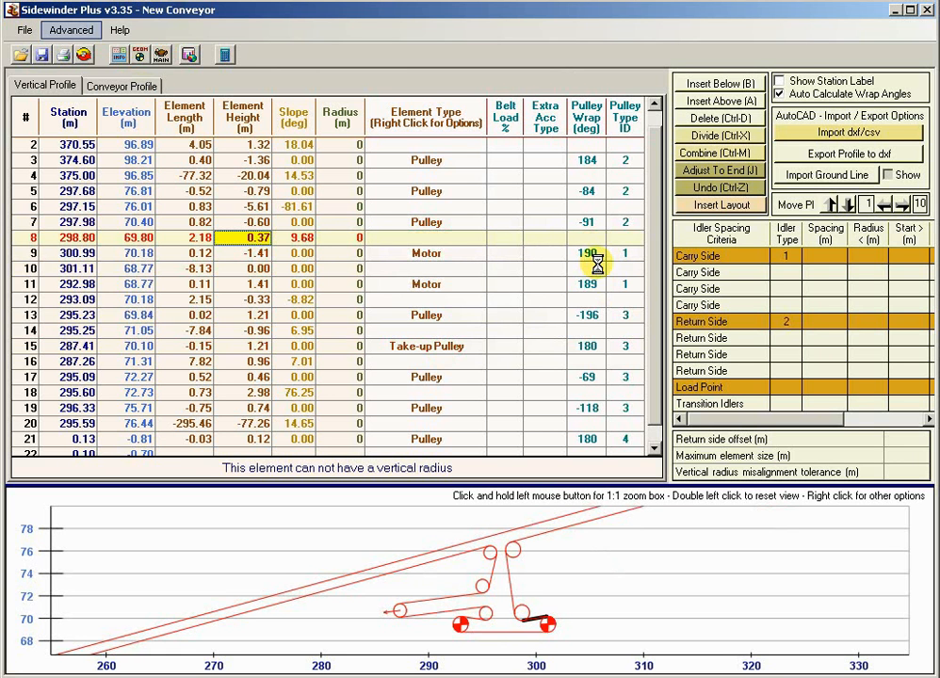
text(.5)
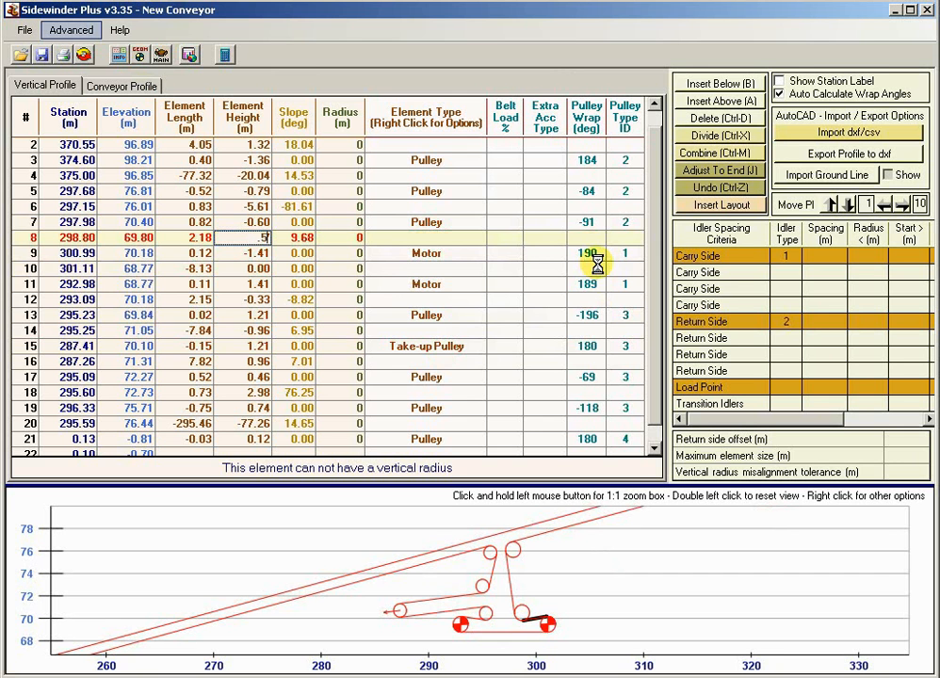
key(Return)
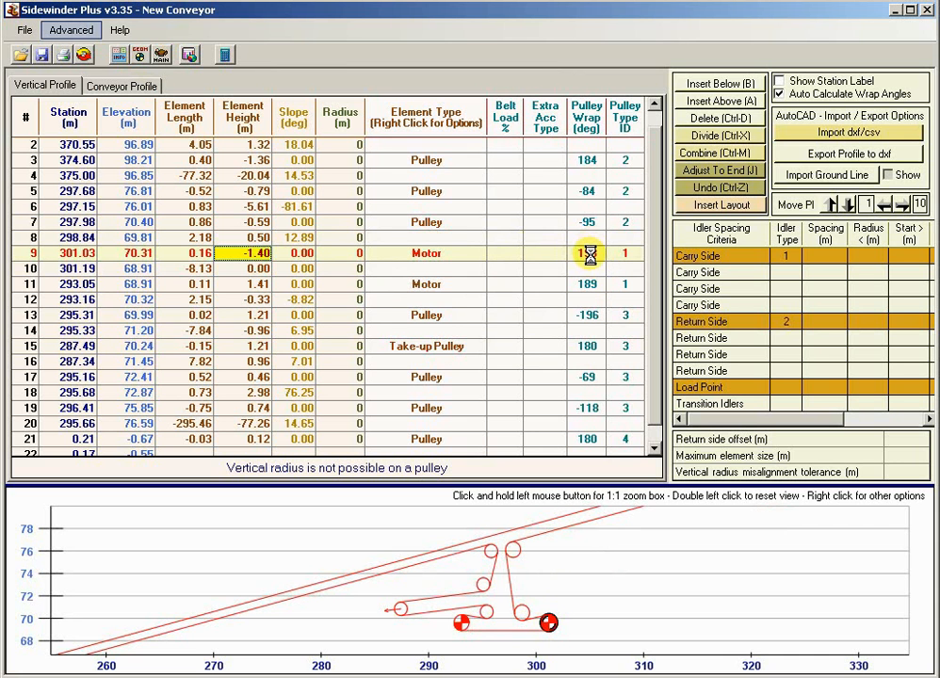
click(247, 239)
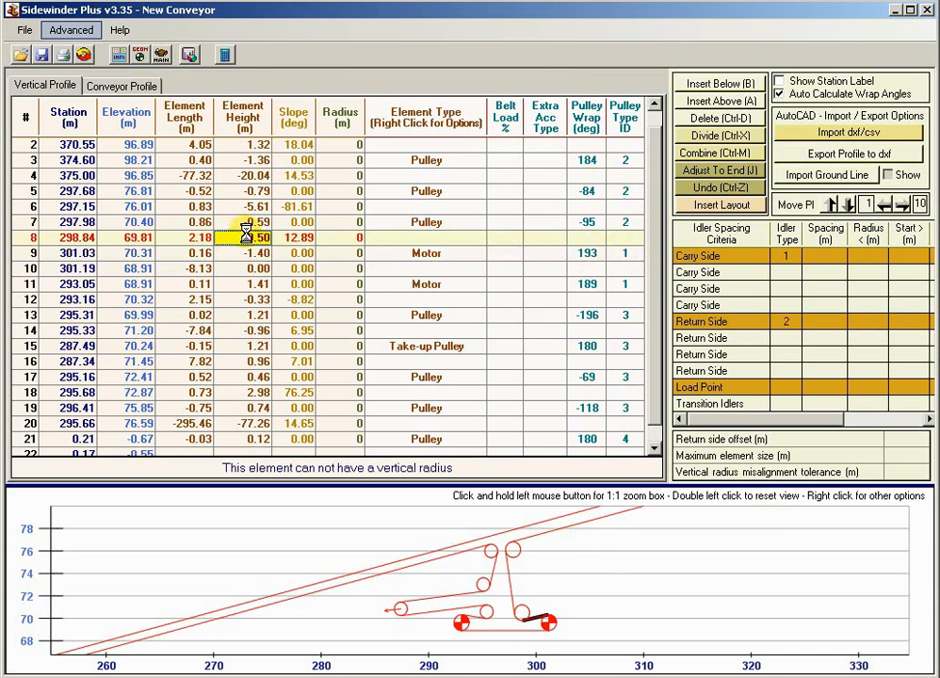
click(698, 188)
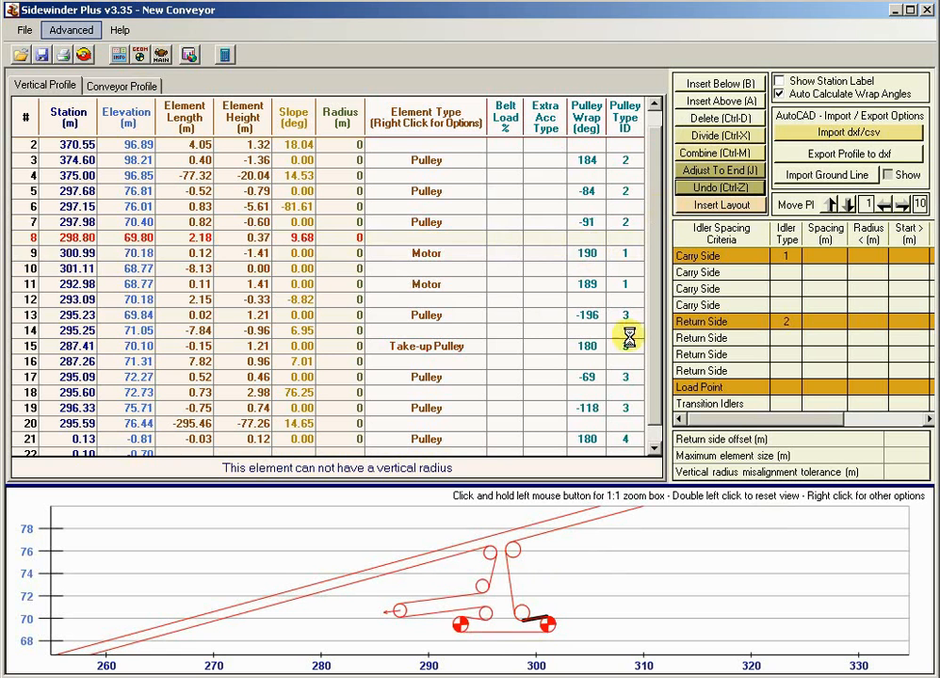
Examine elements 6 to 17 one by one, checking their locations and the wrap angles of the drive and take-up pulleys.
click(588, 284)
click(587, 253)
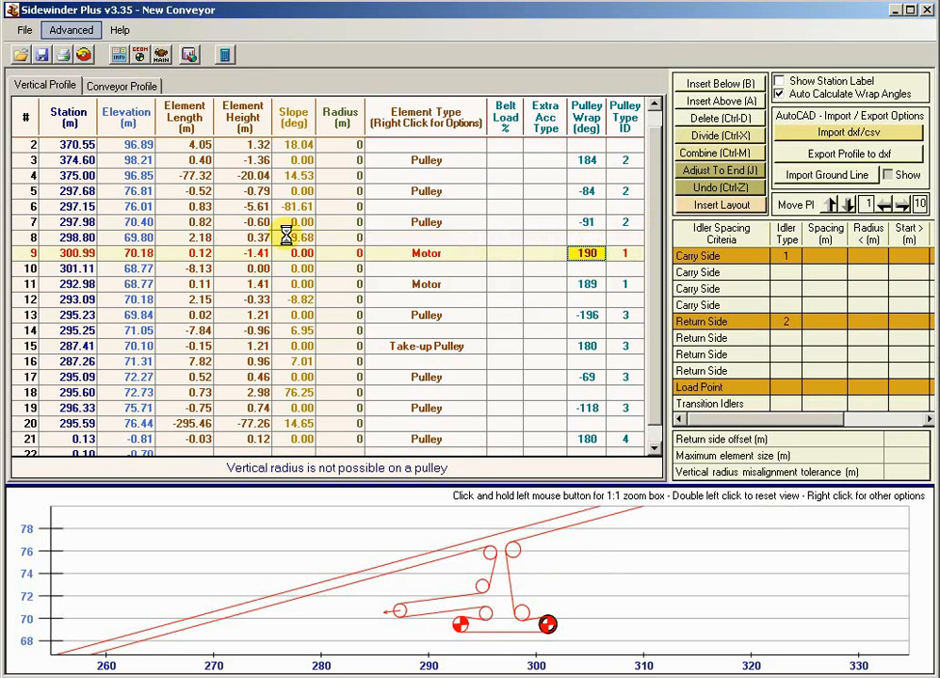
click(405, 209)
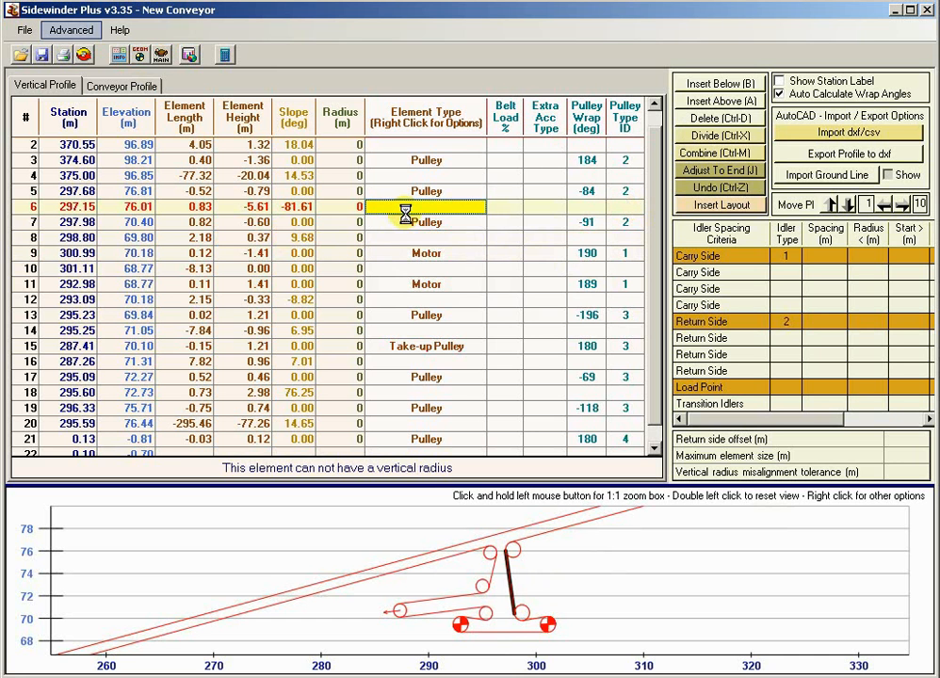
key(Down)
key(Down)
key(Down)
key(Down)
key(Down)
key(Down)
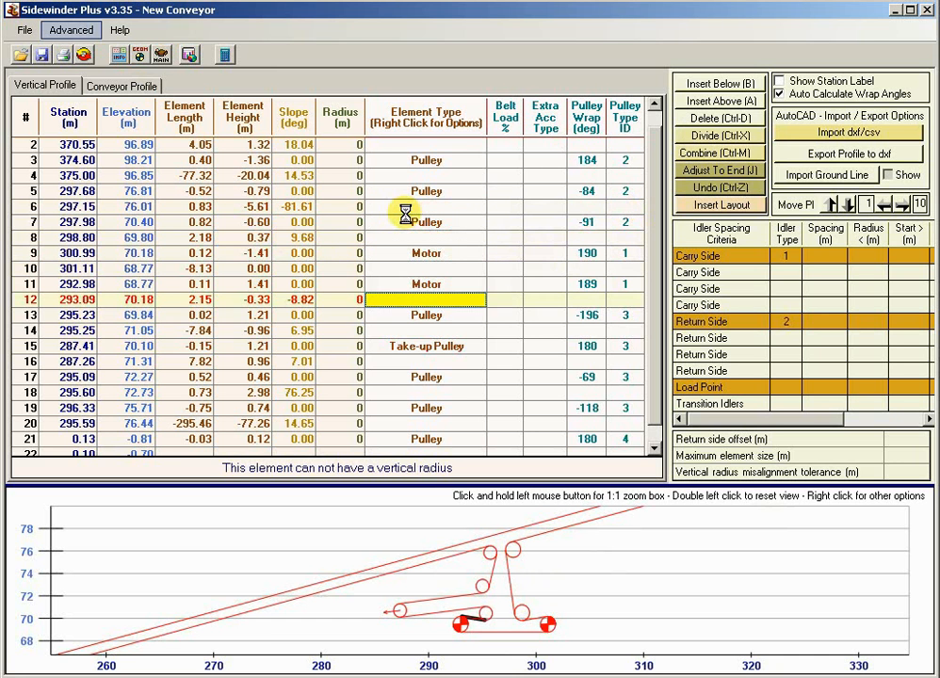
key(Down)
key(Down)
key(Down)
key(Up)
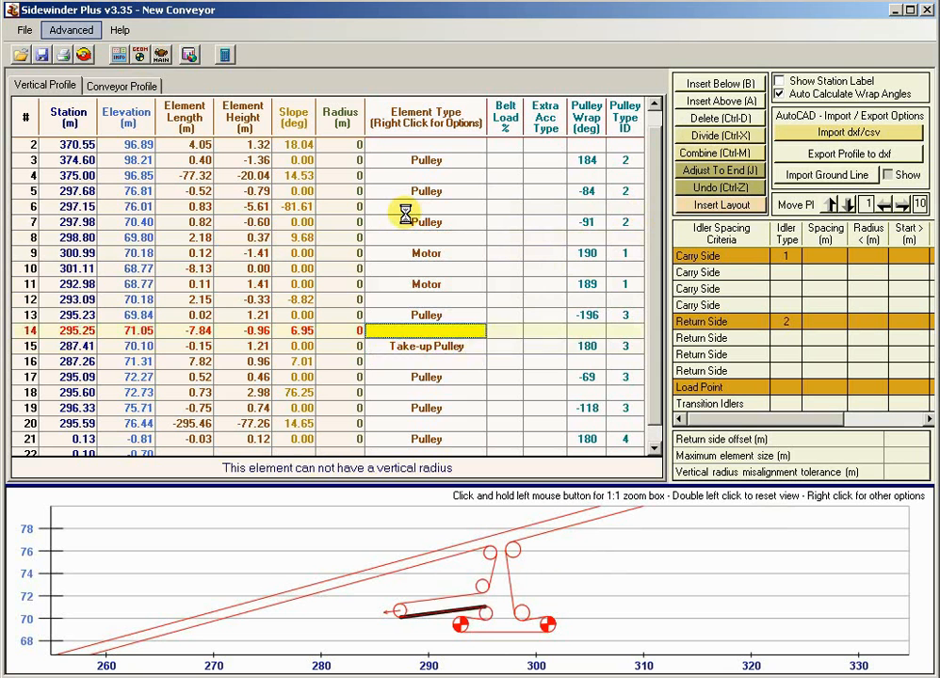
key(Down)
key(Down)
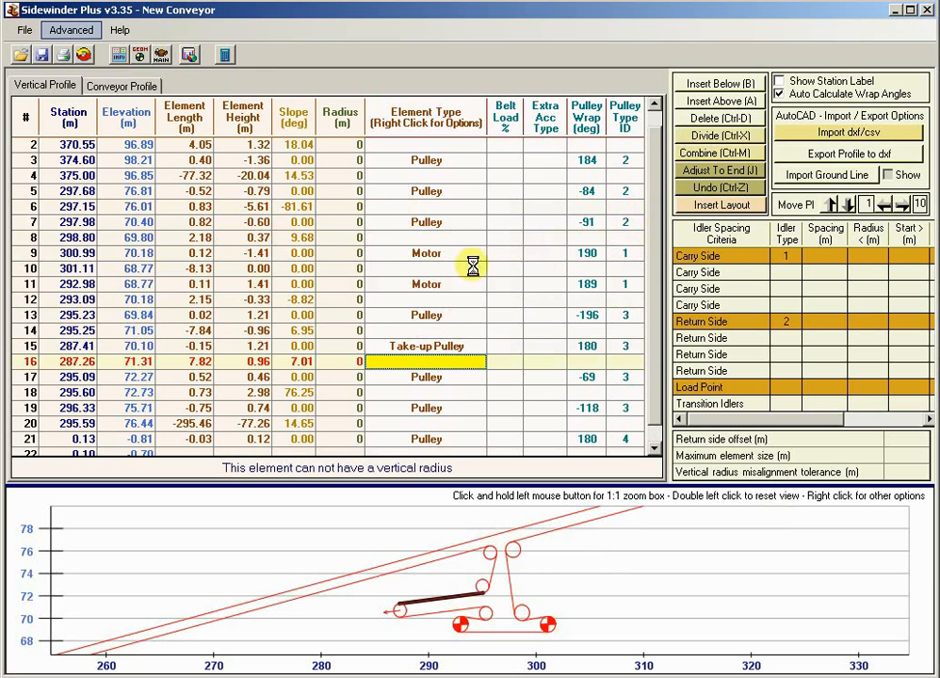
click(426, 378)
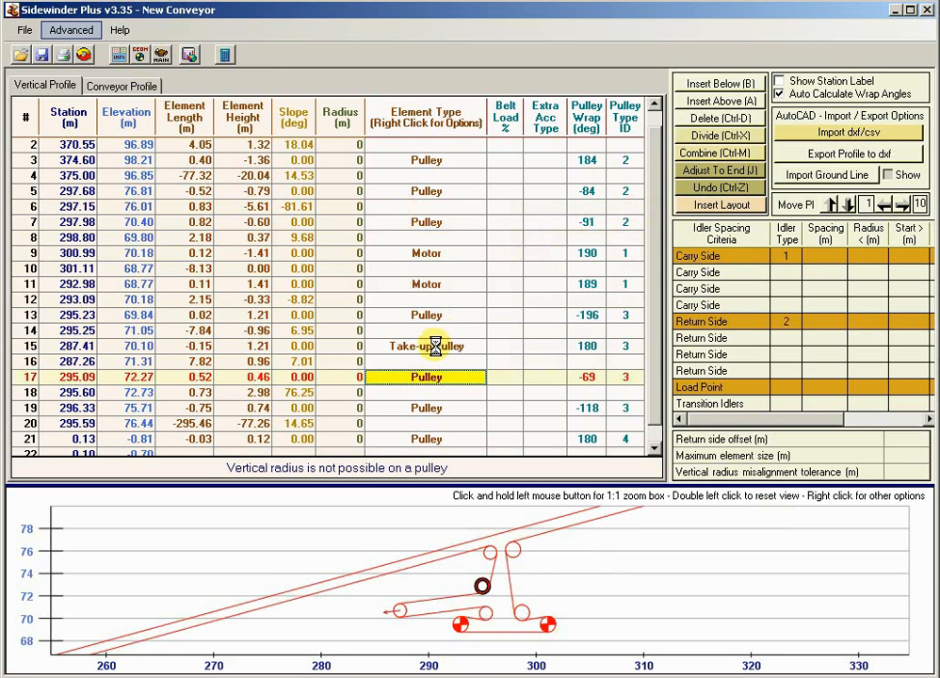
click(443, 285)
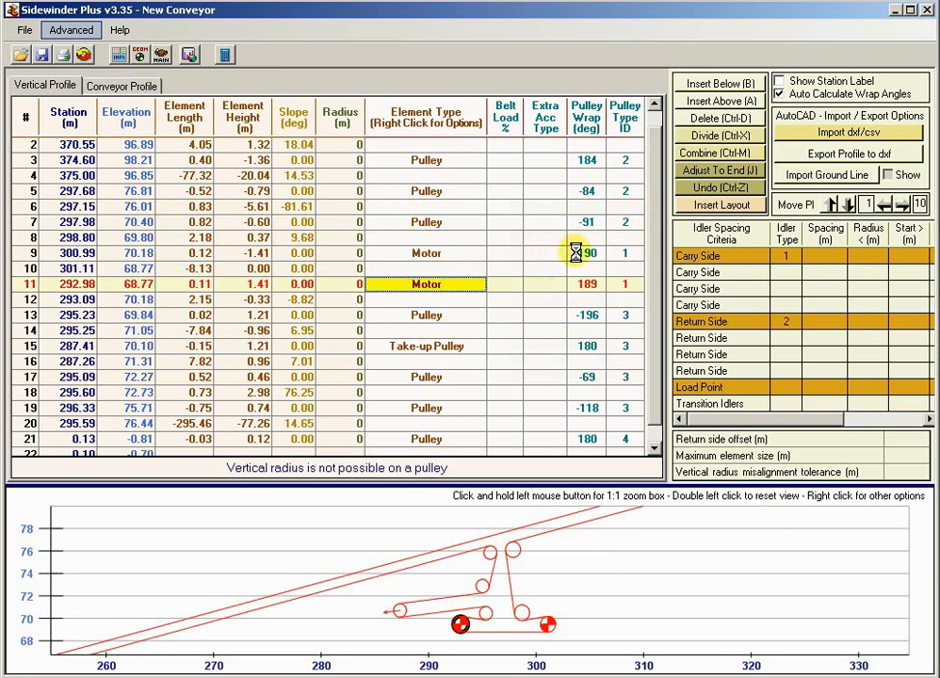
click(576, 252)
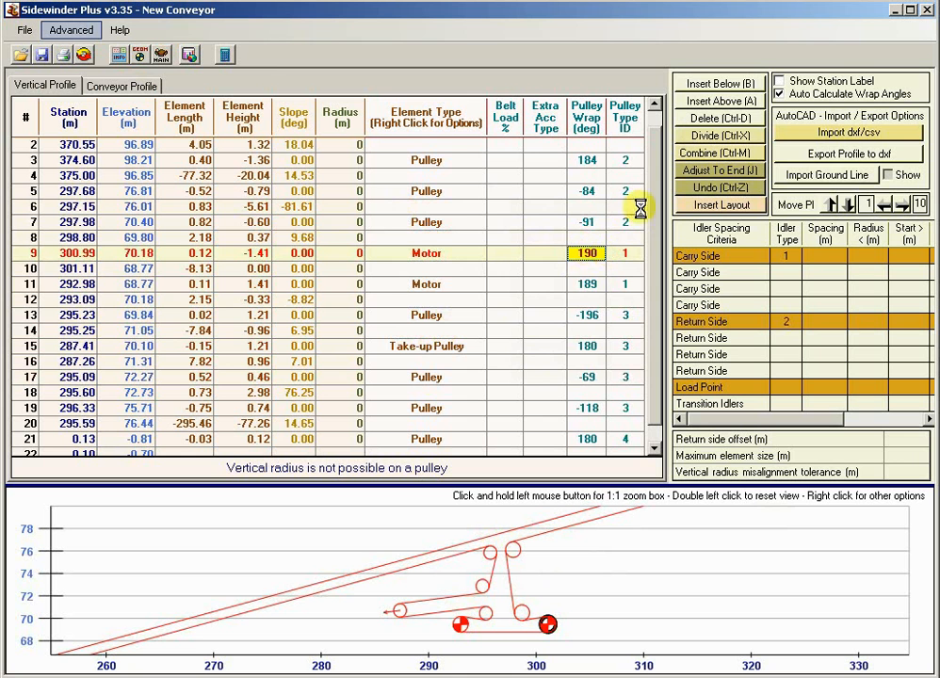
Turn off automatic wrap angle calculation and set the pulley wrap of the element 9 motor to 210 degrees.
click(776, 93)
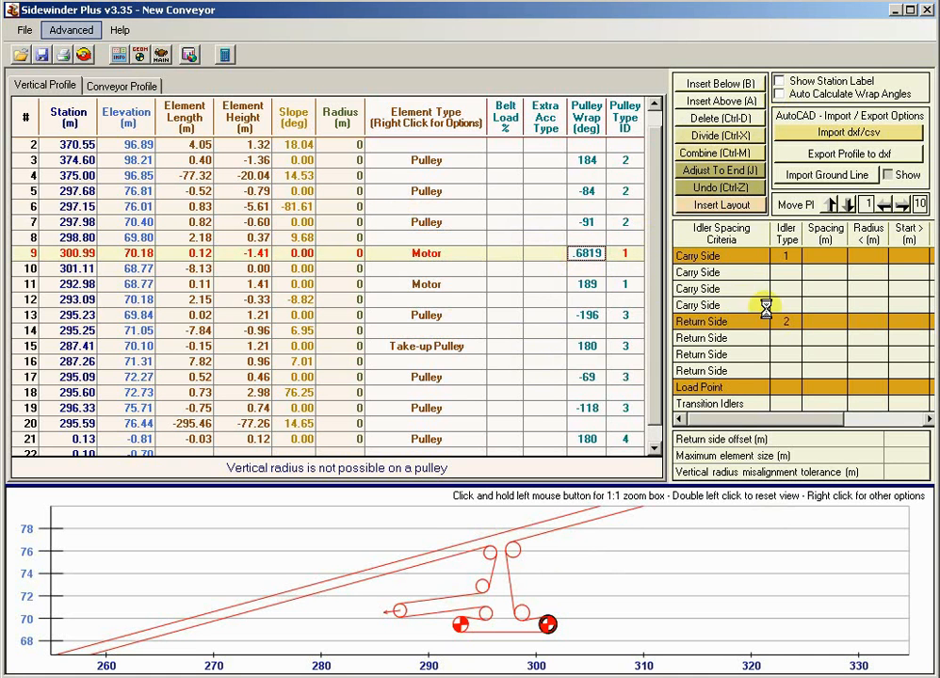
click(602, 267)
click(594, 254)
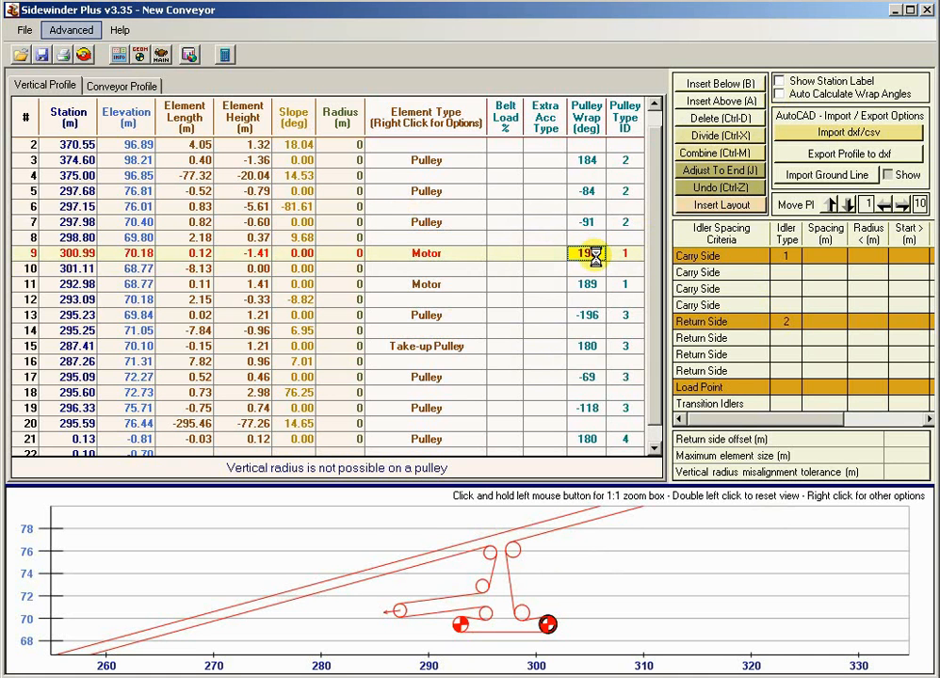
text(210)
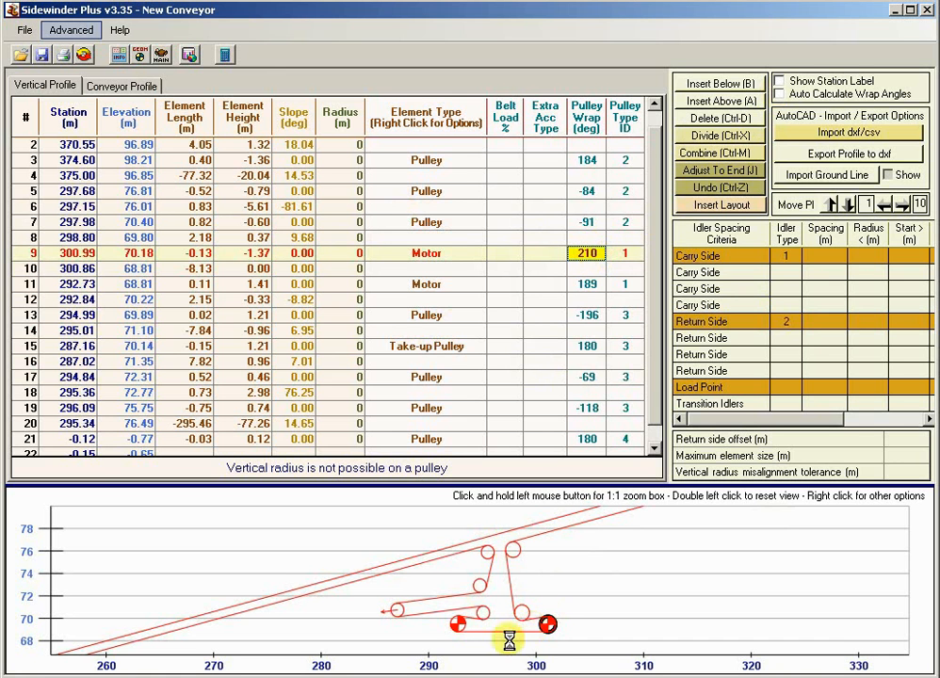
Re-enable automatic wrap angle calculation and set the element 9 motor's pulley wrap to 190 degrees.
click(833, 94)
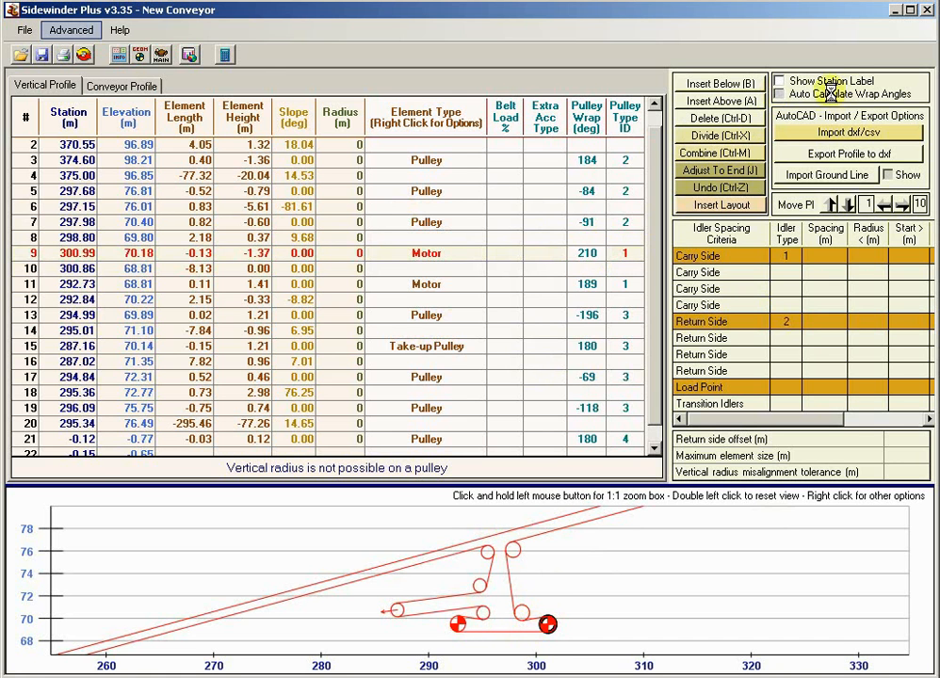
click(570, 251)
text(190)
key(Return)
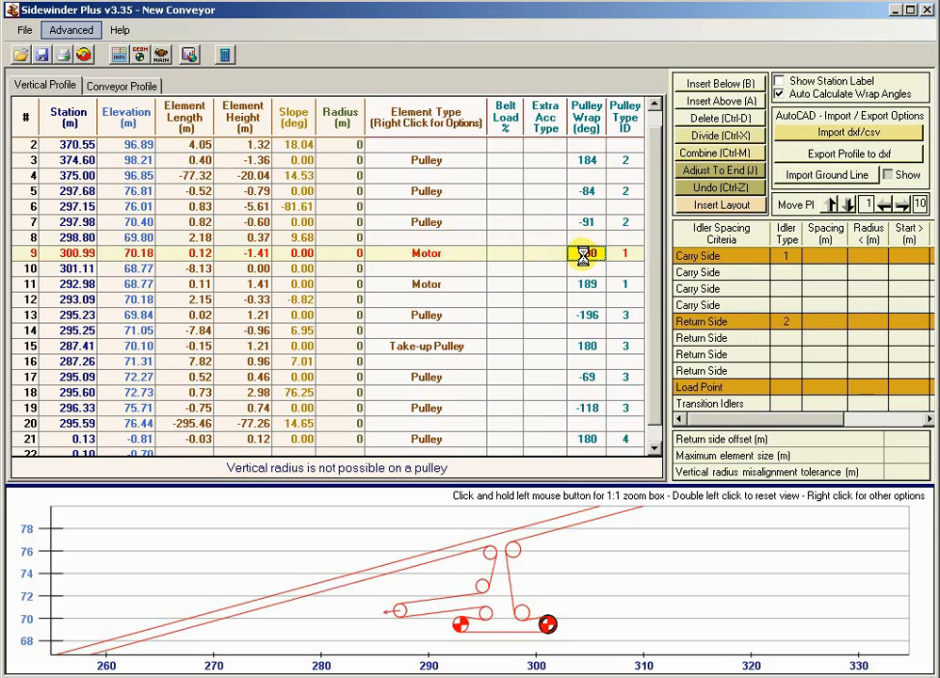
Auto-calculate the clockwise wrap angle for the motor pulley on element 9.
right_click(583, 255)
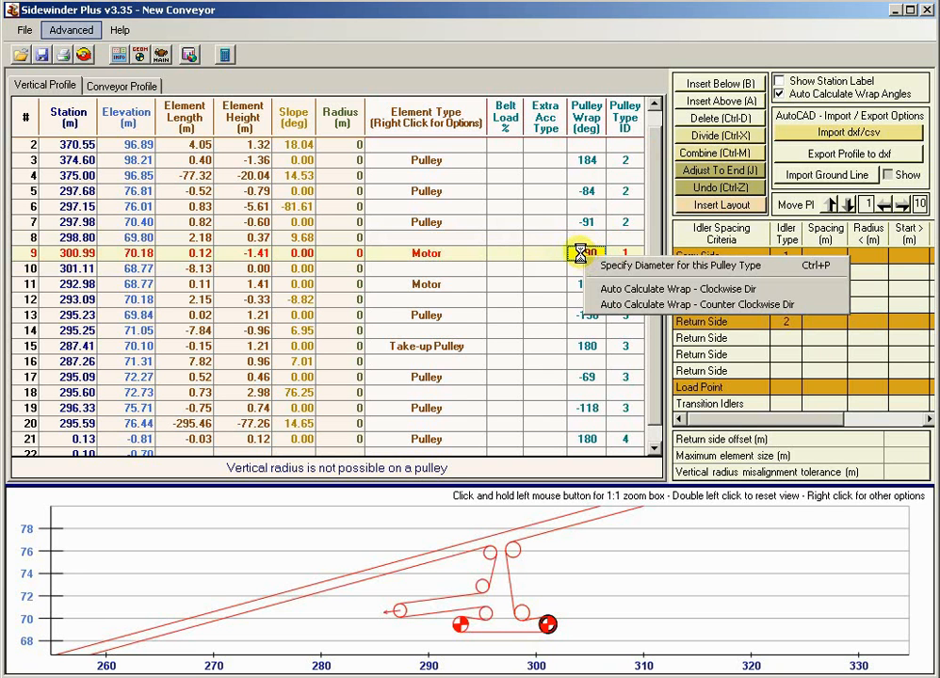
key(Down)
key(Down)
key(Return)
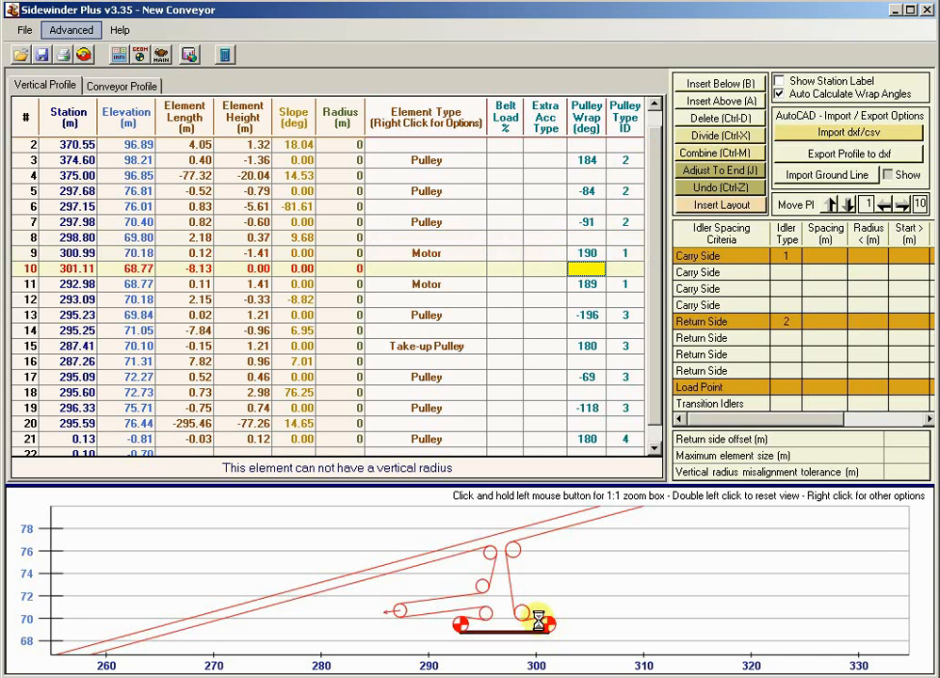
Set the pulley wrap of the element 9 motor to -170 degrees.
click(590, 254)
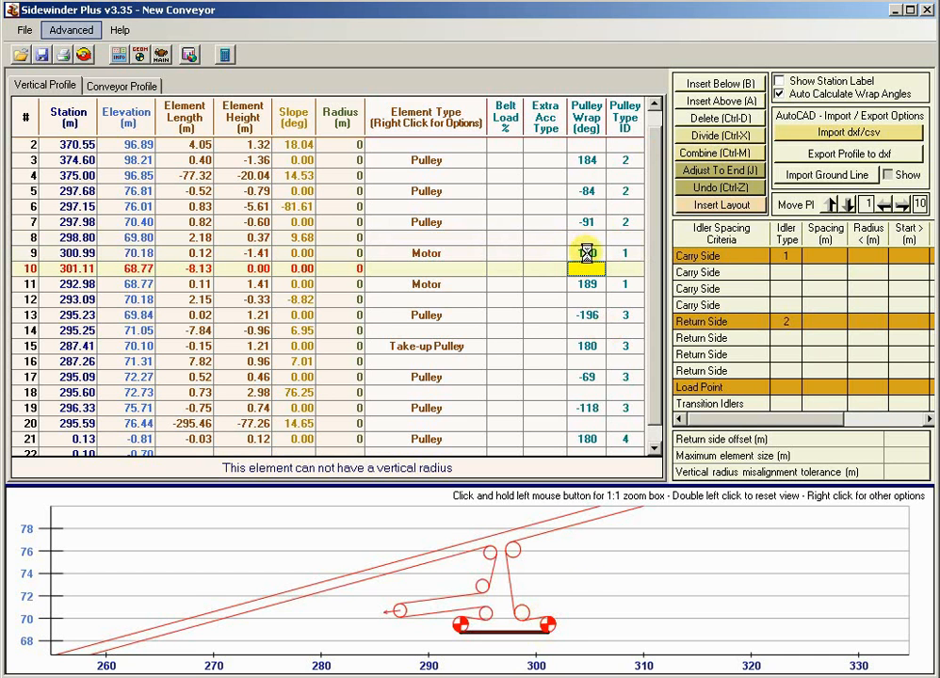
text(-170)
key(Up)
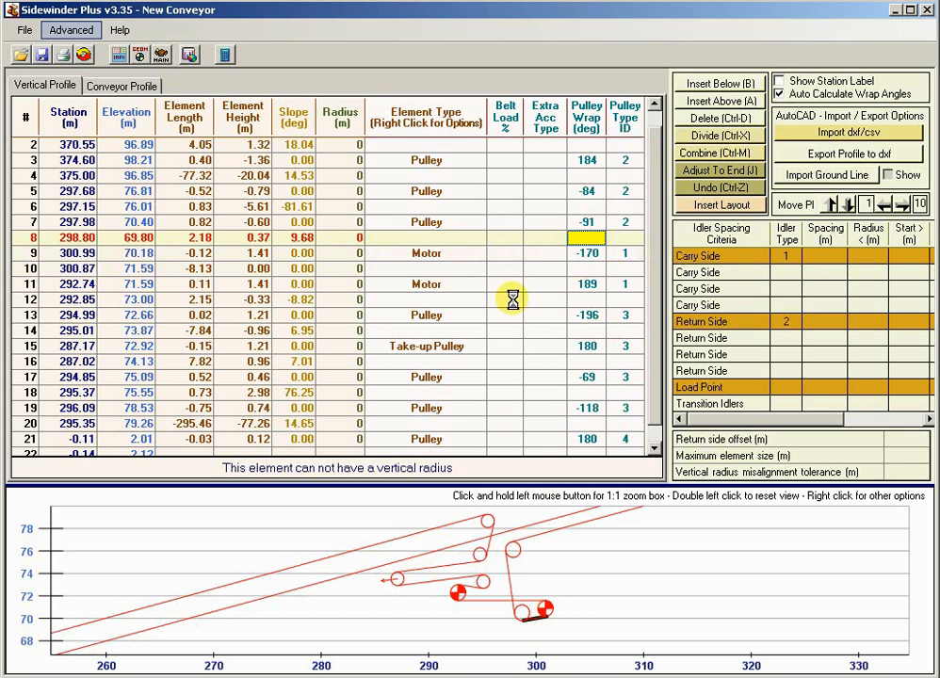
Recalculate the element 9 motor's wrap angle automatically in the clockwise direction.
click(590, 252)
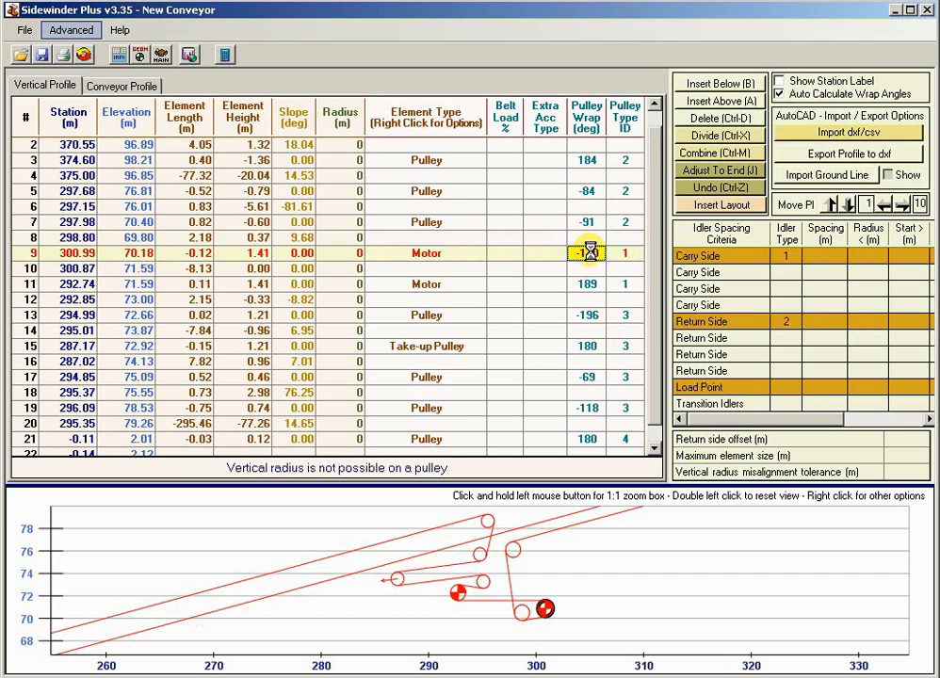
right_click(589, 252)
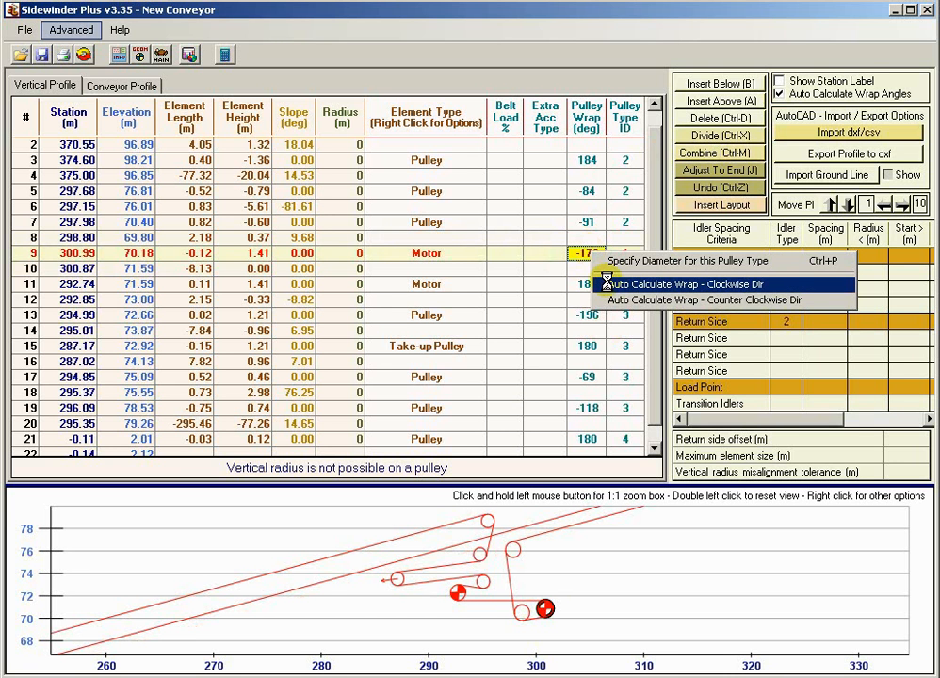
click(607, 284)
Auto-calculate the wrap angles clockwise for the element 11 motor and counter-clockwise for the element 13 pulley.
click(584, 282)
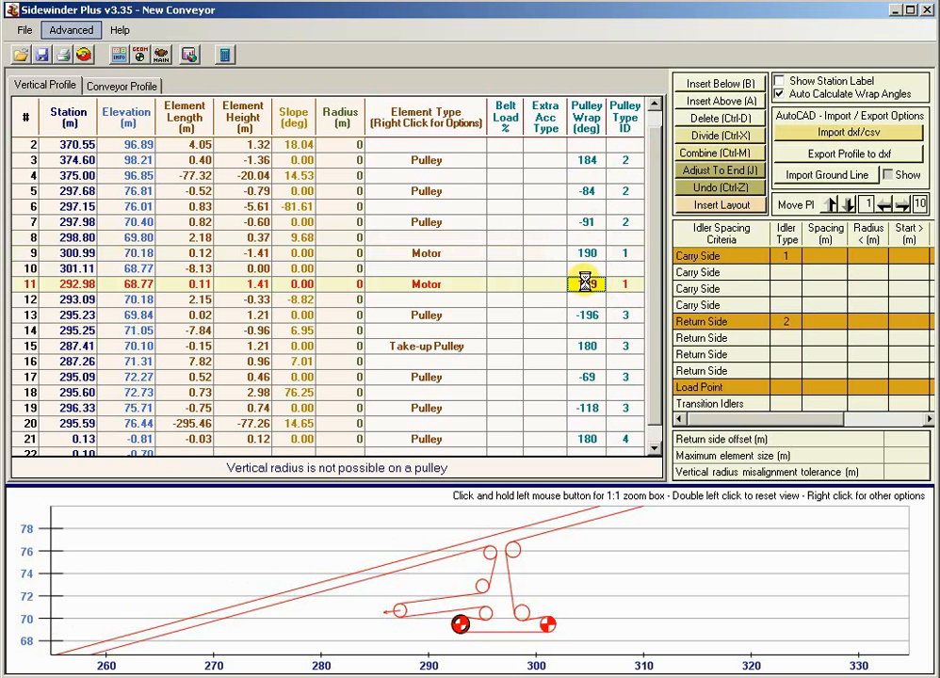
right_click(584, 283)
click(637, 319)
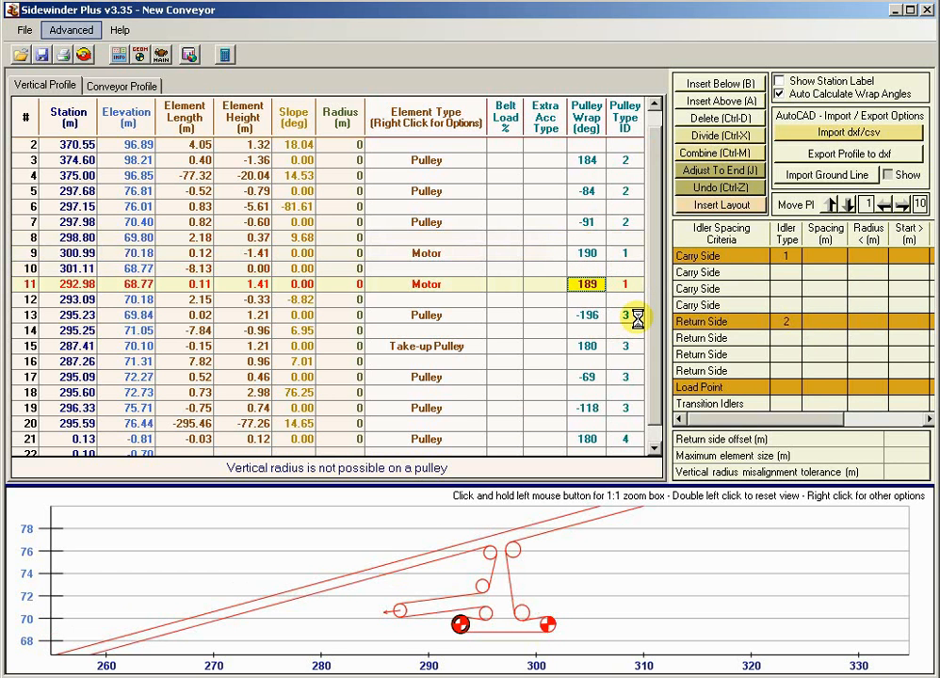
click(585, 314)
right_click(587, 313)
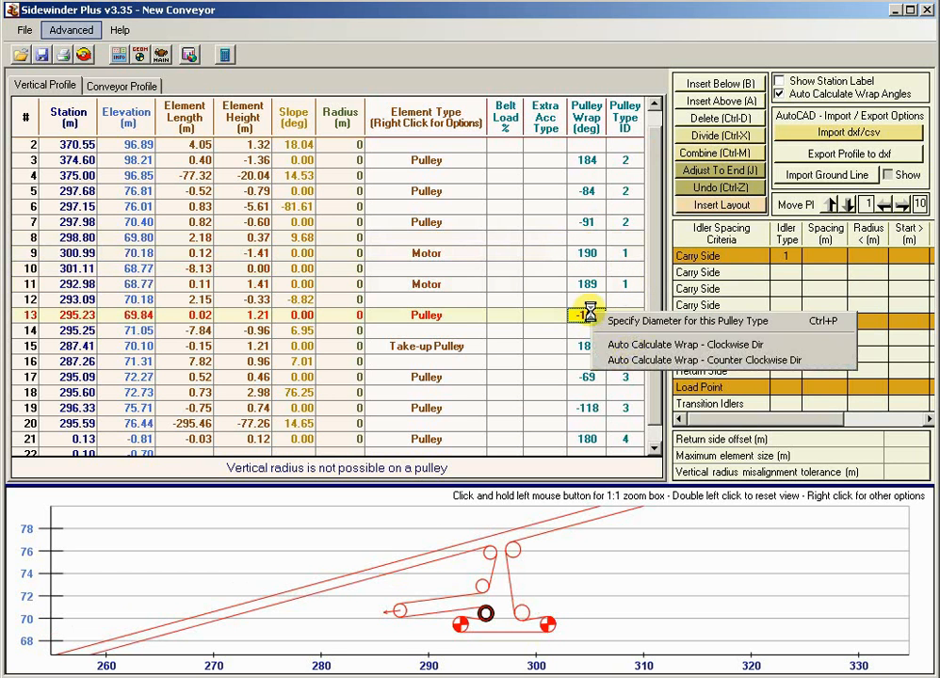
click(629, 358)
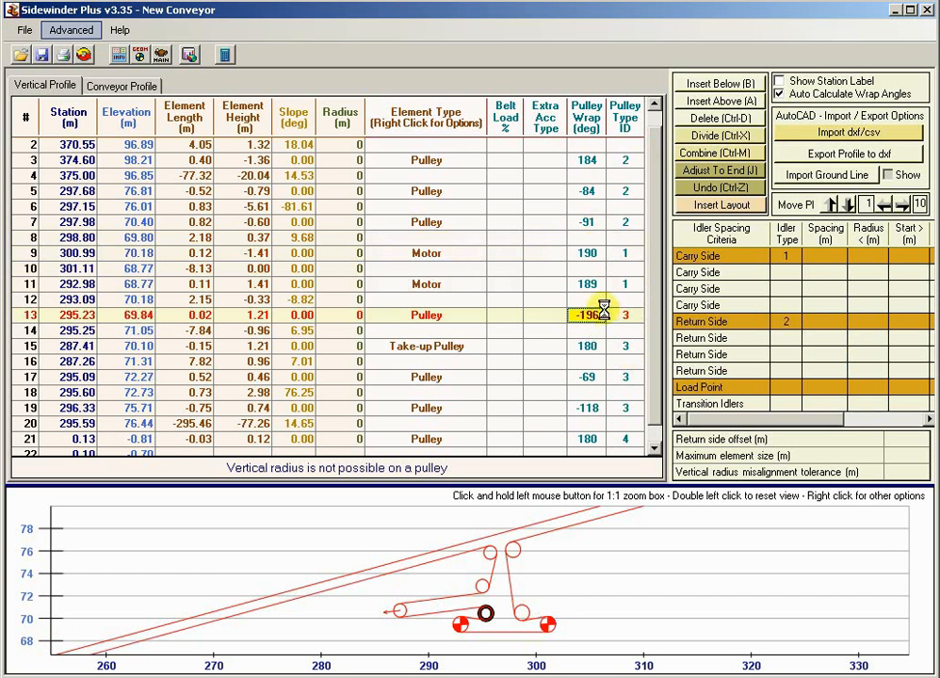
click(588, 282)
click(587, 222)
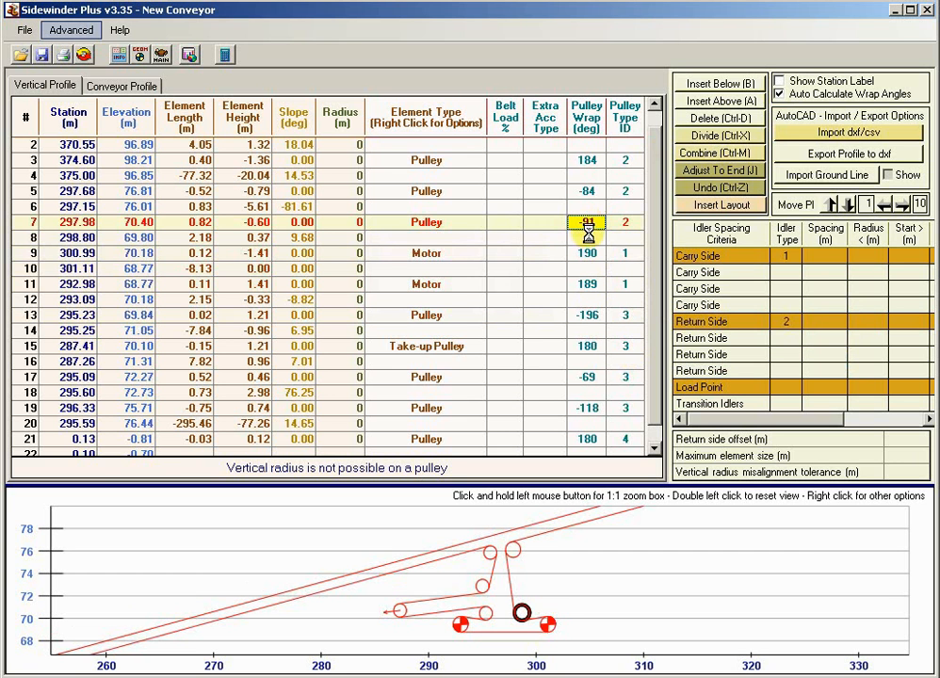
click(587, 253)
right_click(588, 252)
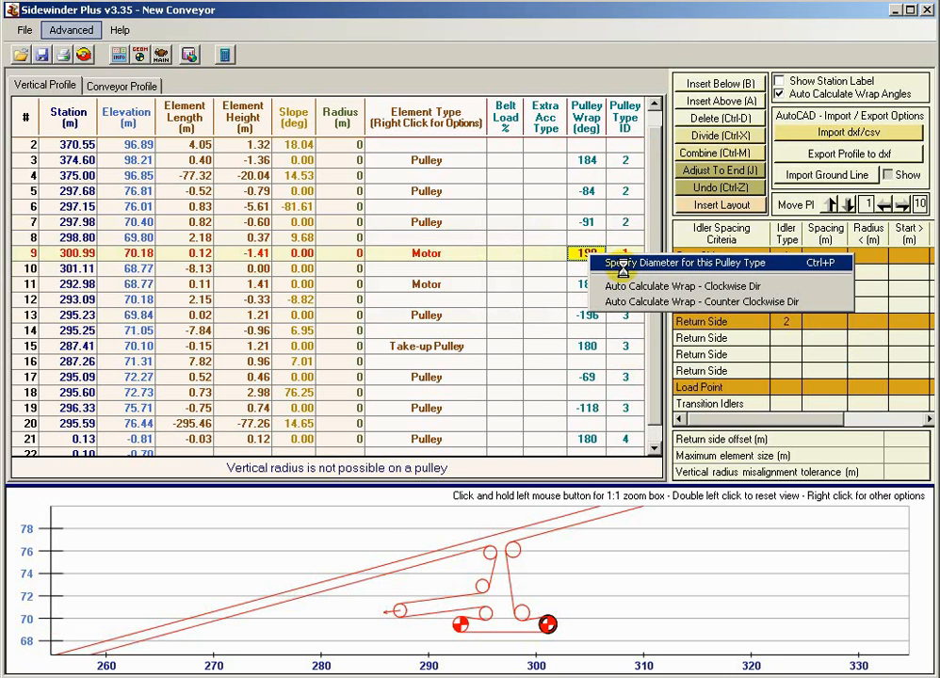
click(541, 247)
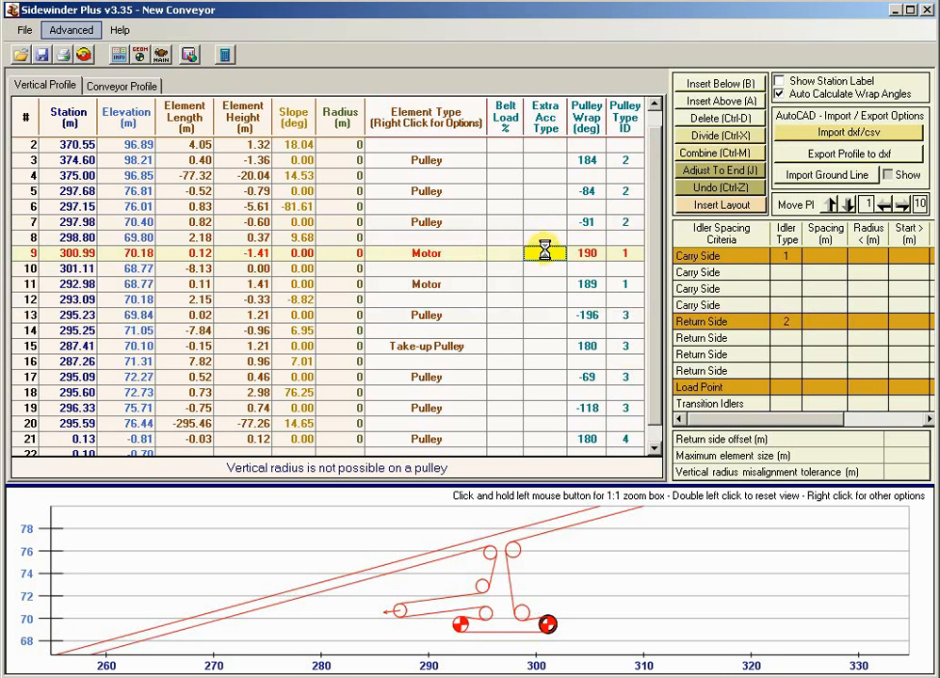
Check the type 1 pulley's diameter in the pulley input data, and set it to 1500 mm with 15 mm lagging from the element 9 motor.
click(119, 53)
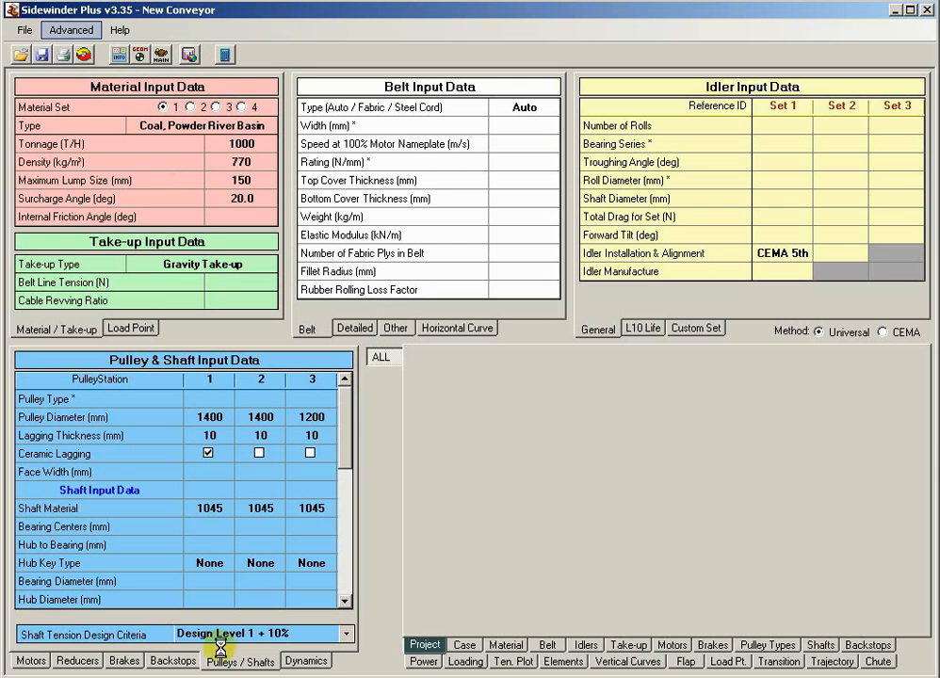
click(216, 416)
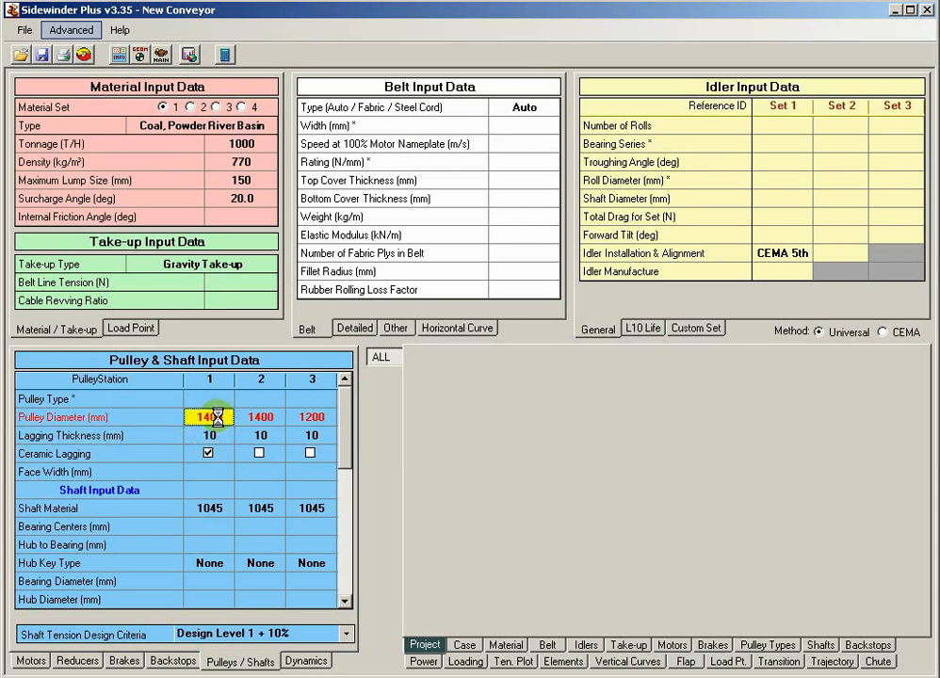
click(115, 54)
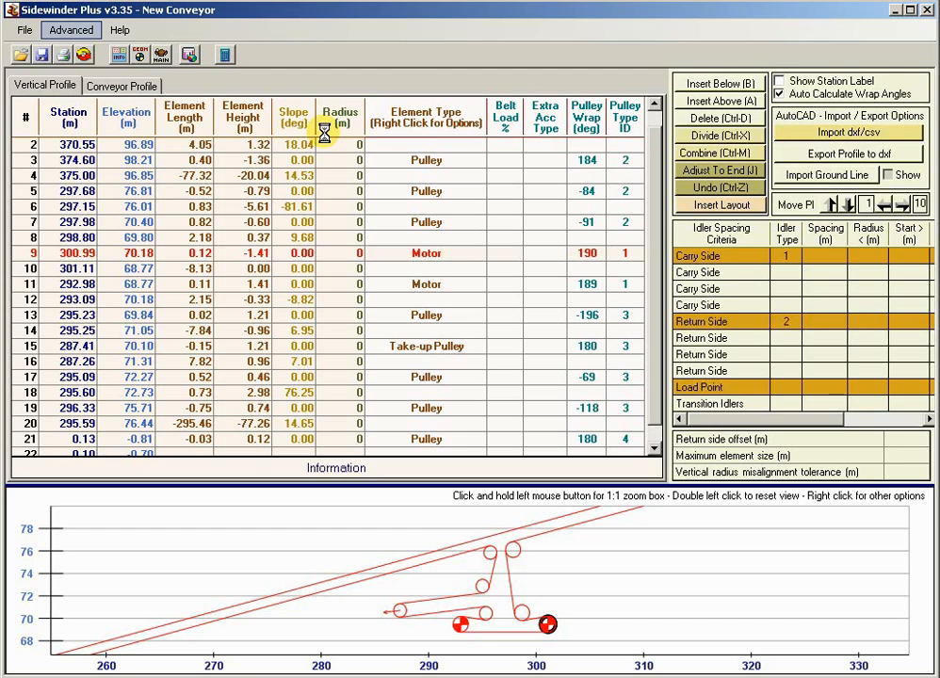
click(610, 252)
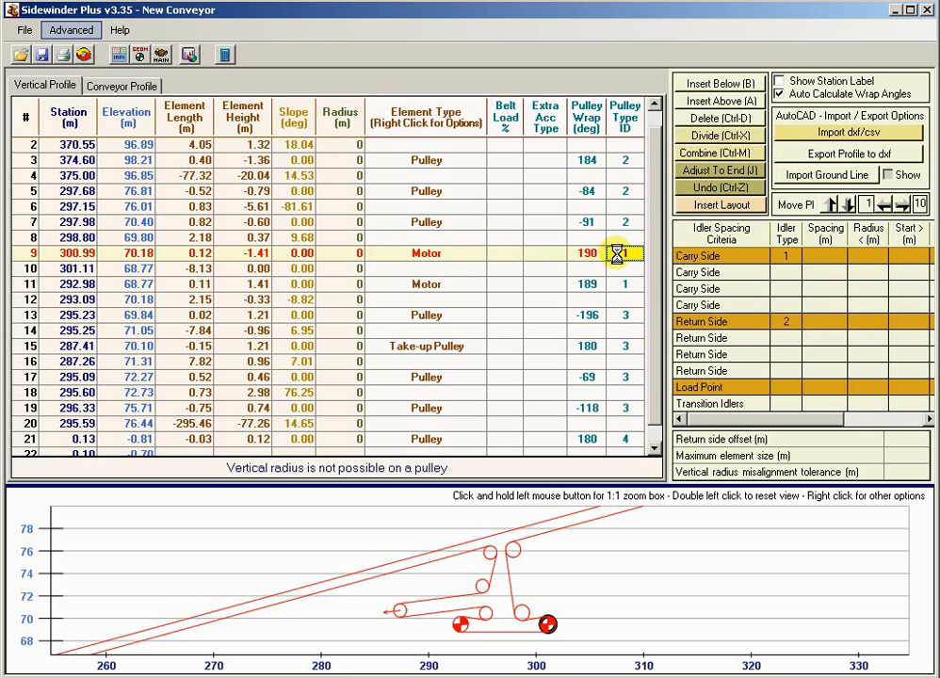
right_click(616, 254)
click(633, 263)
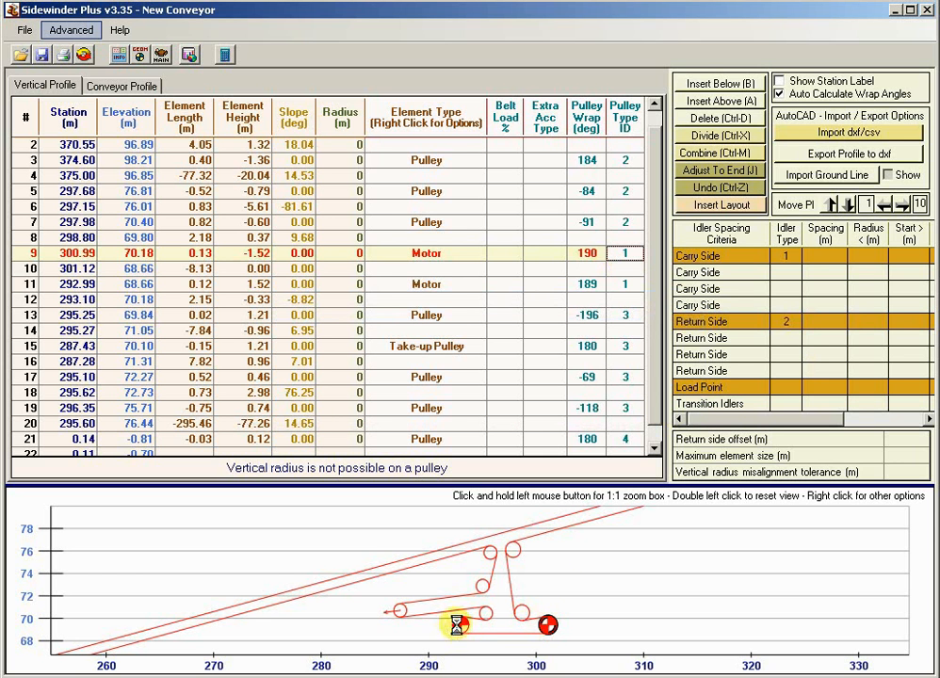
Set the type 1 pulley diameter to 1000 mm with 15 mm lagging and check it in the pulley input data.
right_click(631, 253)
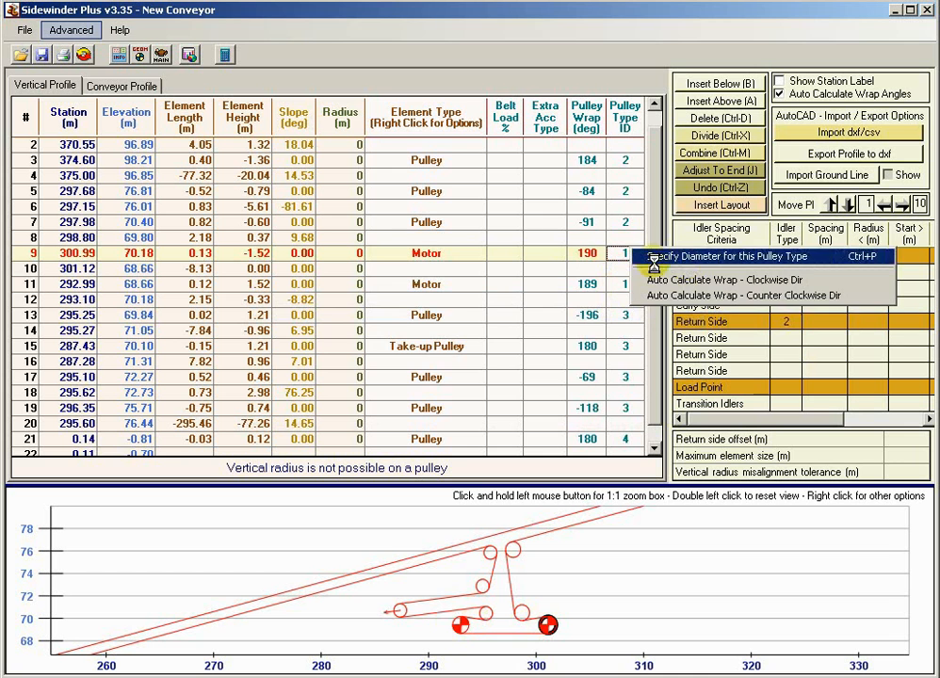
click(686, 256)
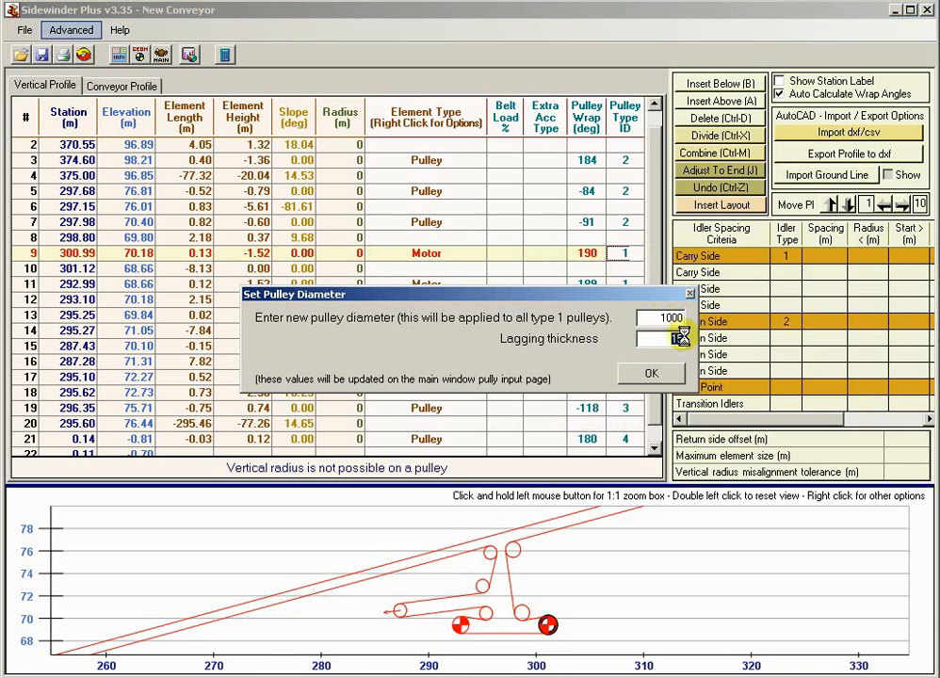
click(650, 373)
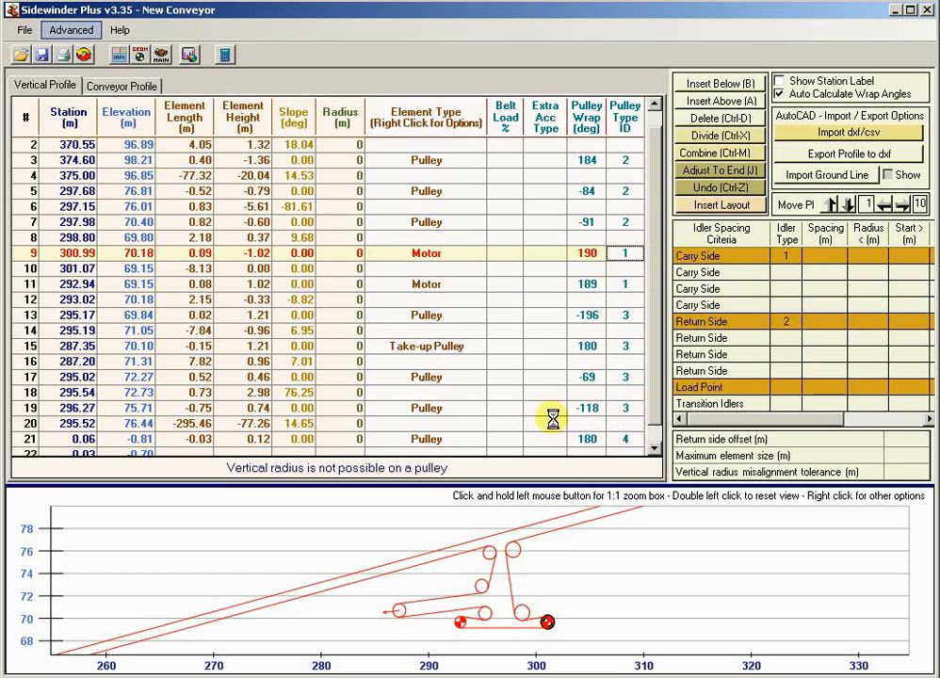
click(128, 49)
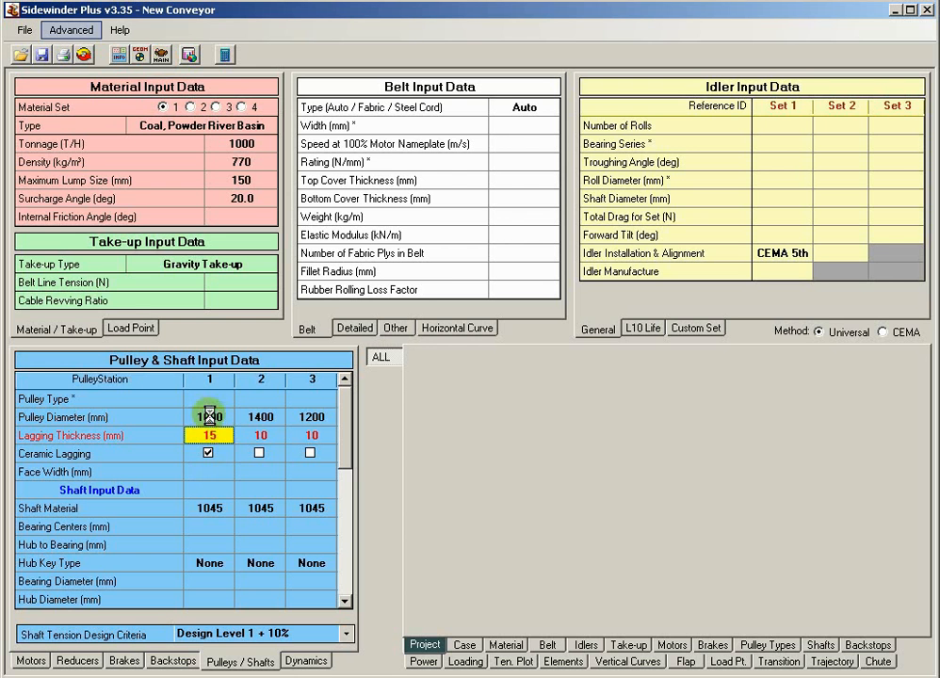
click(125, 53)
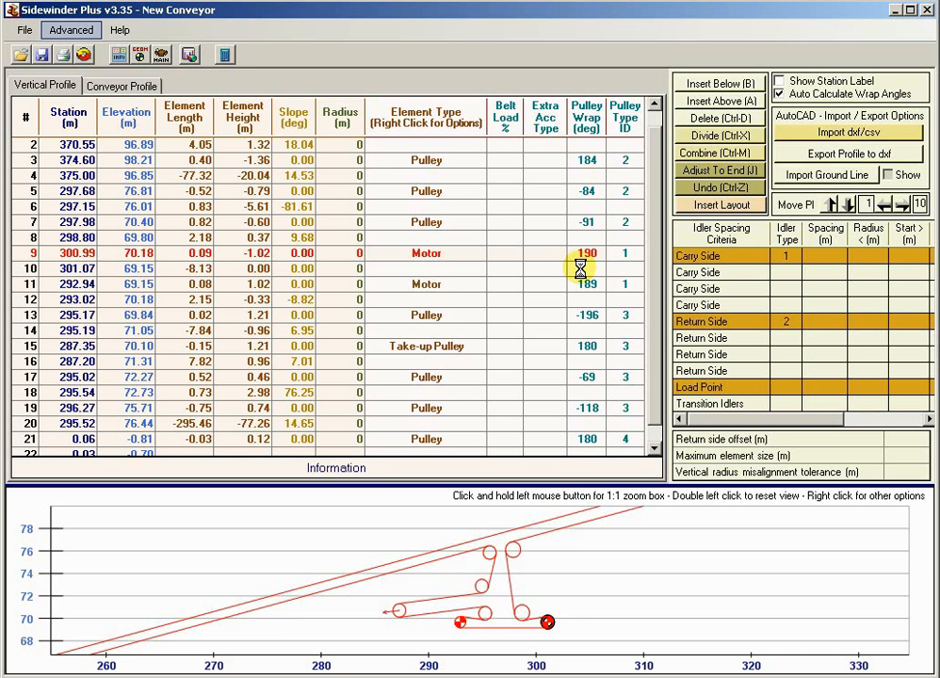
Change the diameter of all type 1 pulleys to 1500 mm from the element 9 motor, keeping the 15 mm lagging.
right_click(620, 254)
click(610, 254)
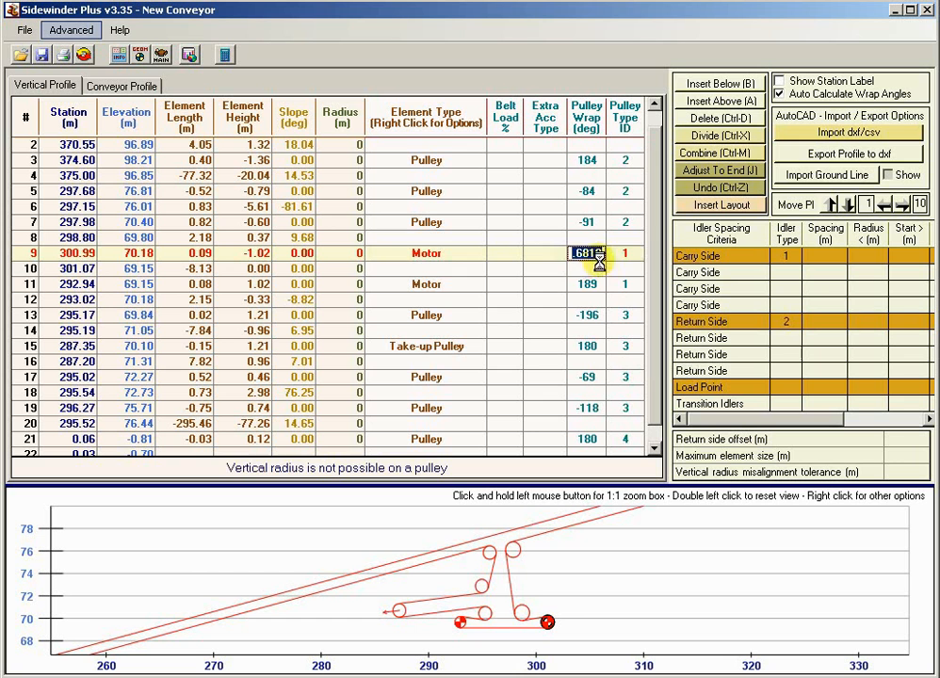
click(596, 268)
click(608, 255)
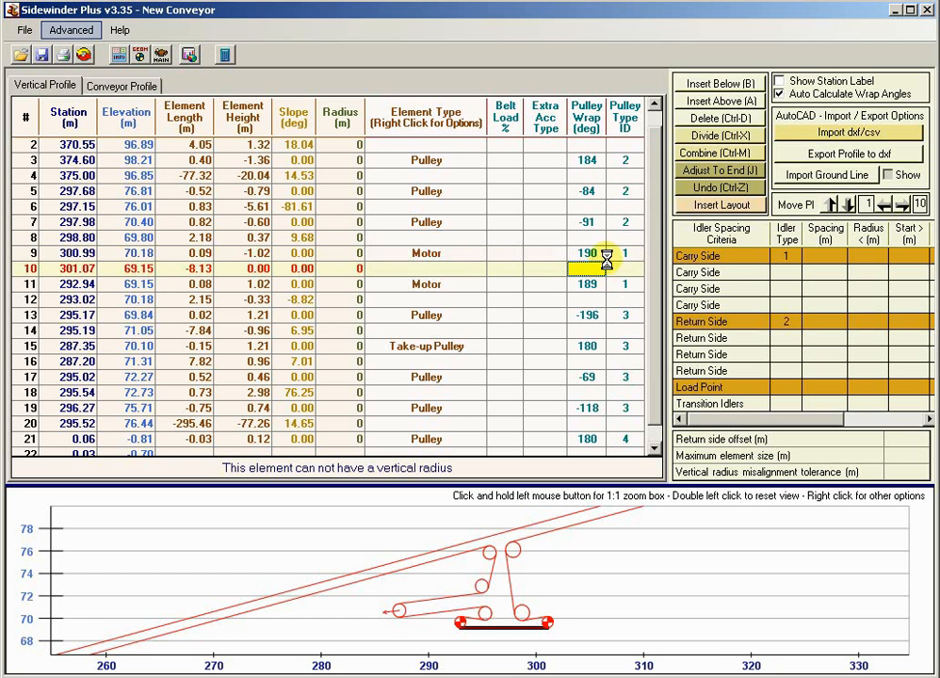
right_click(614, 255)
click(635, 260)
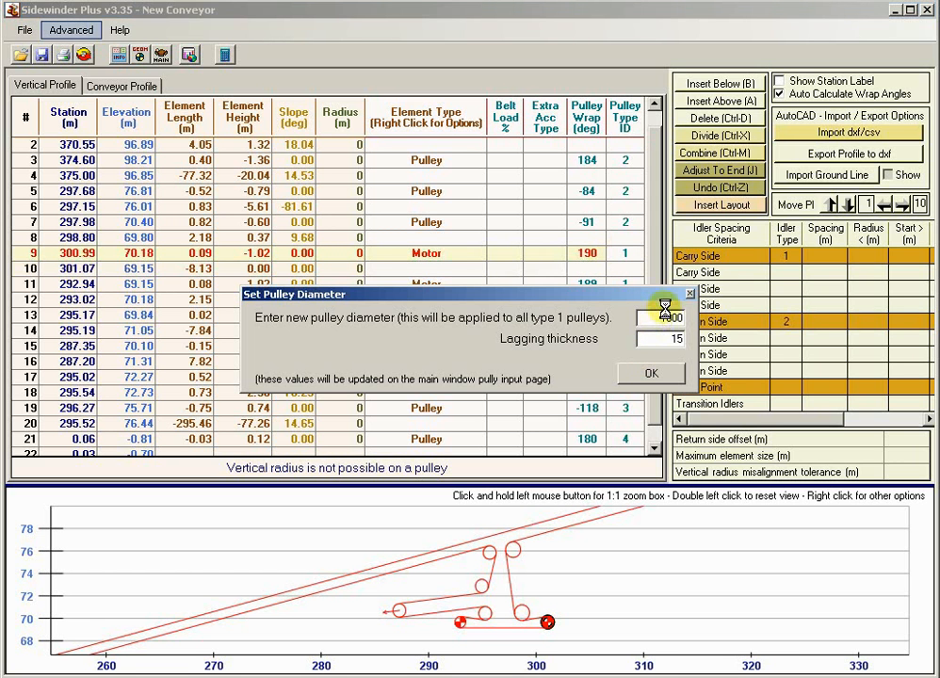
click(650, 373)
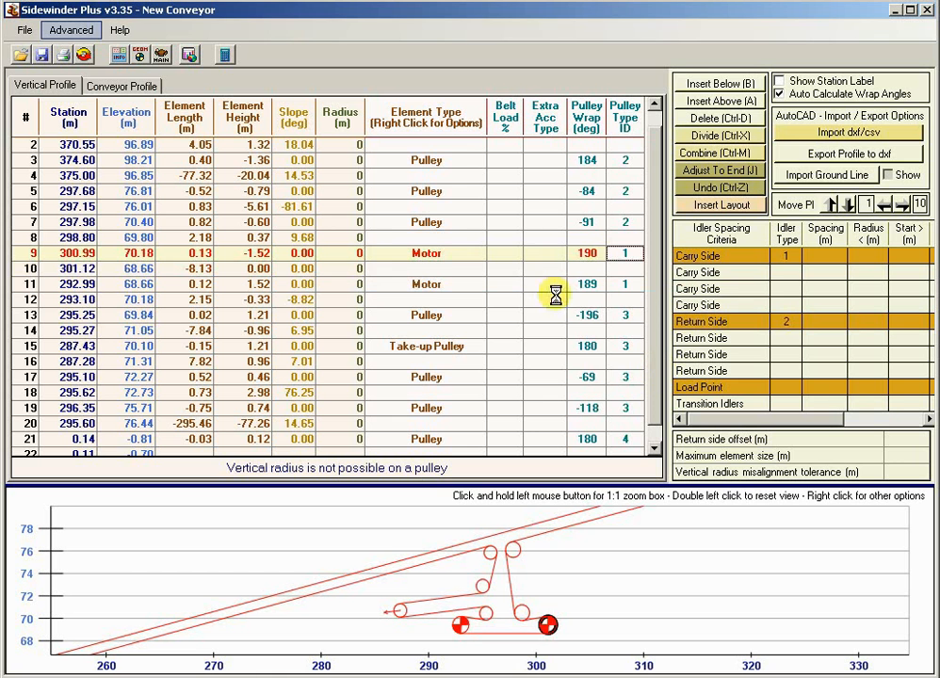
click(544, 299)
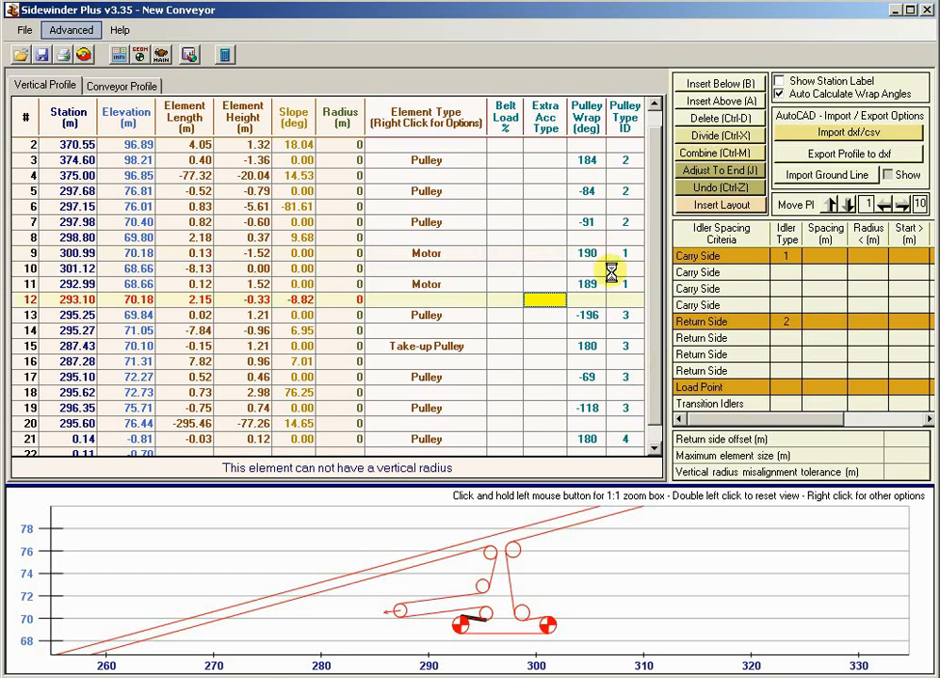
Run the conveyor calculation and review the pulley types and dimensions and the belt properties in the results.
click(228, 54)
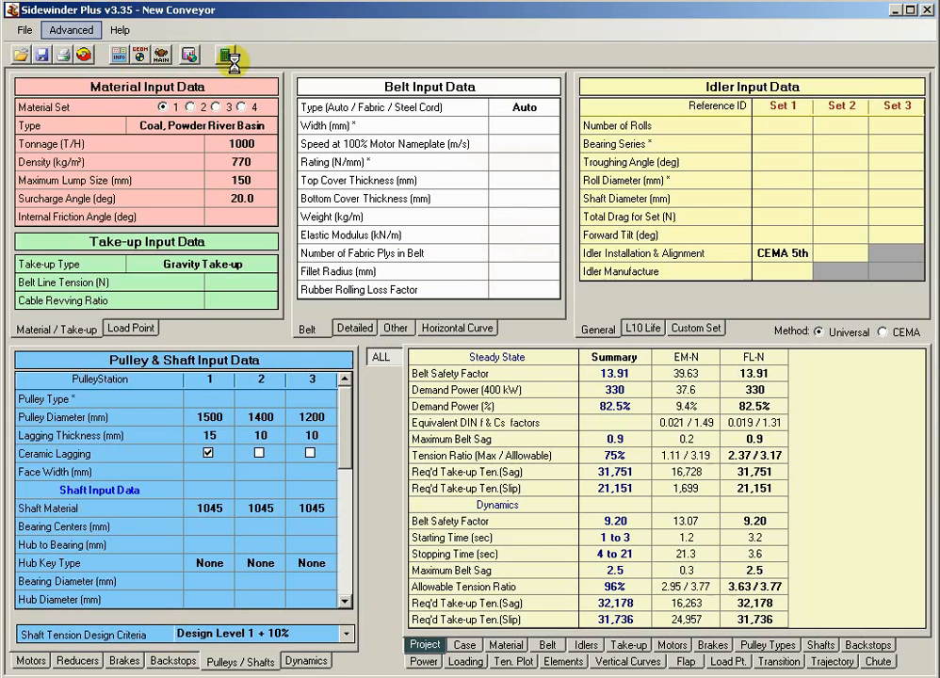
click(244, 148)
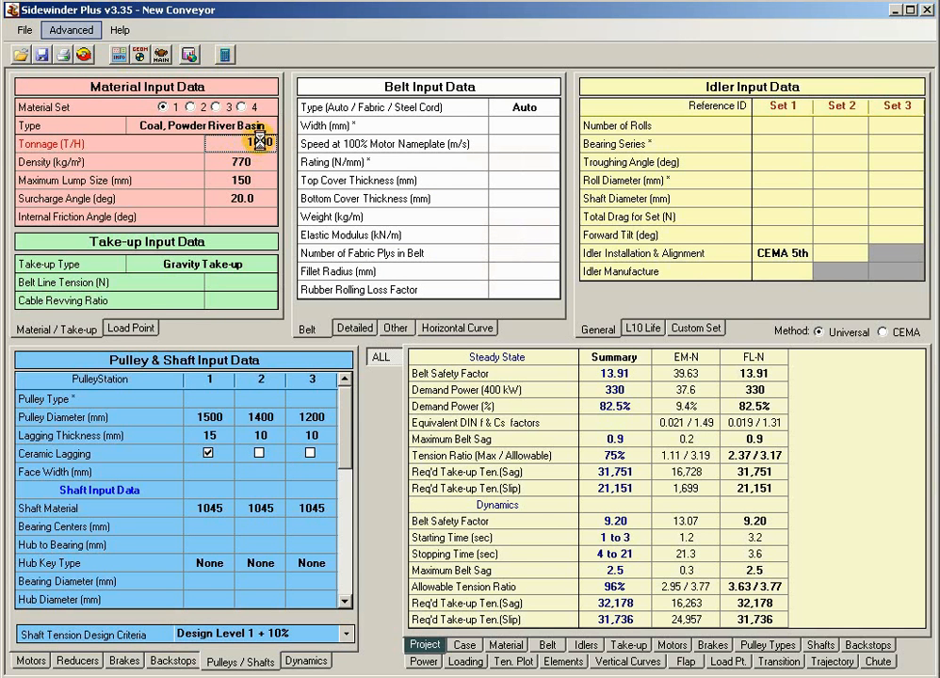
click(466, 644)
click(758, 644)
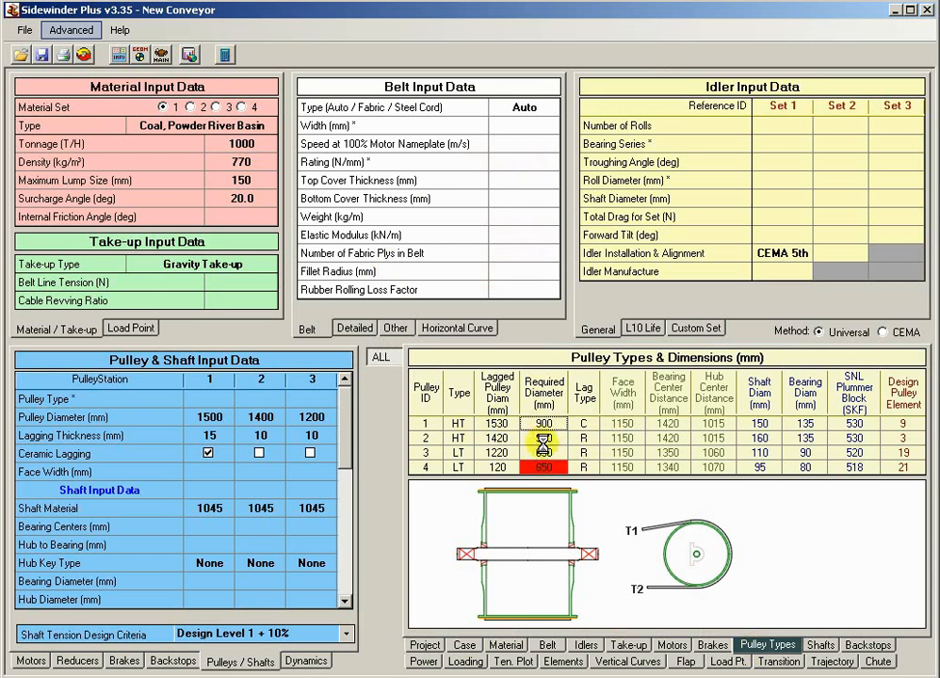
click(546, 645)
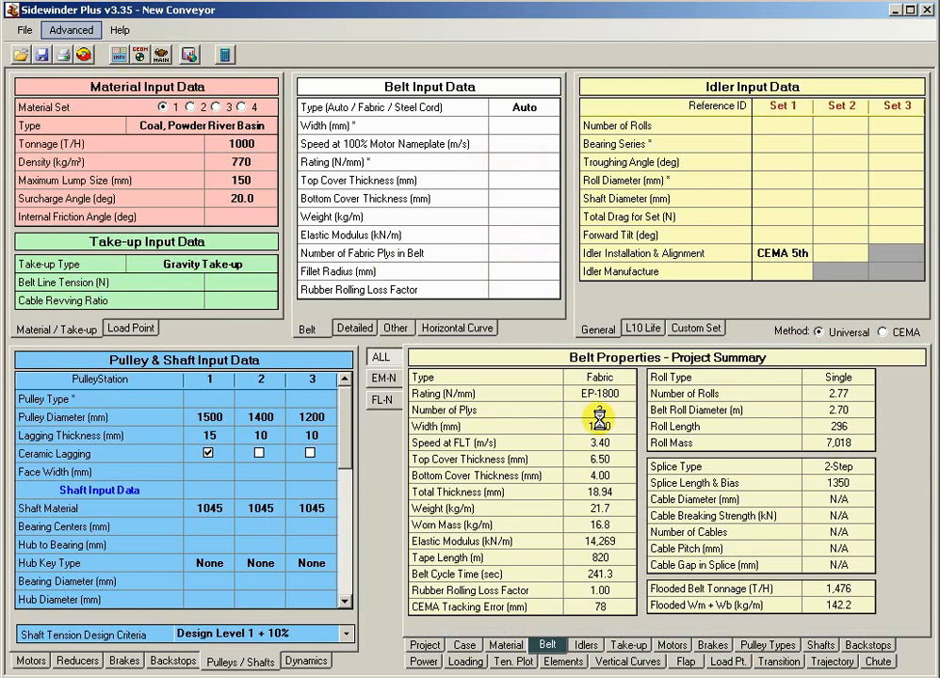
click(793, 644)
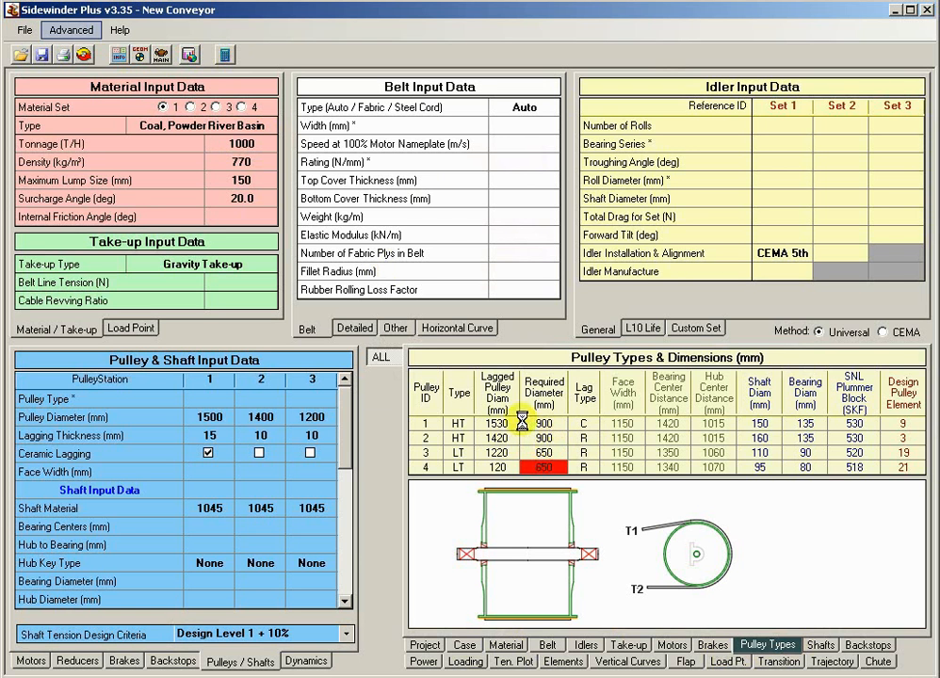
Set the pulley types of stations 1 and 2 to High Tension and station 3 to Medium Tension.
click(219, 401)
click(215, 415)
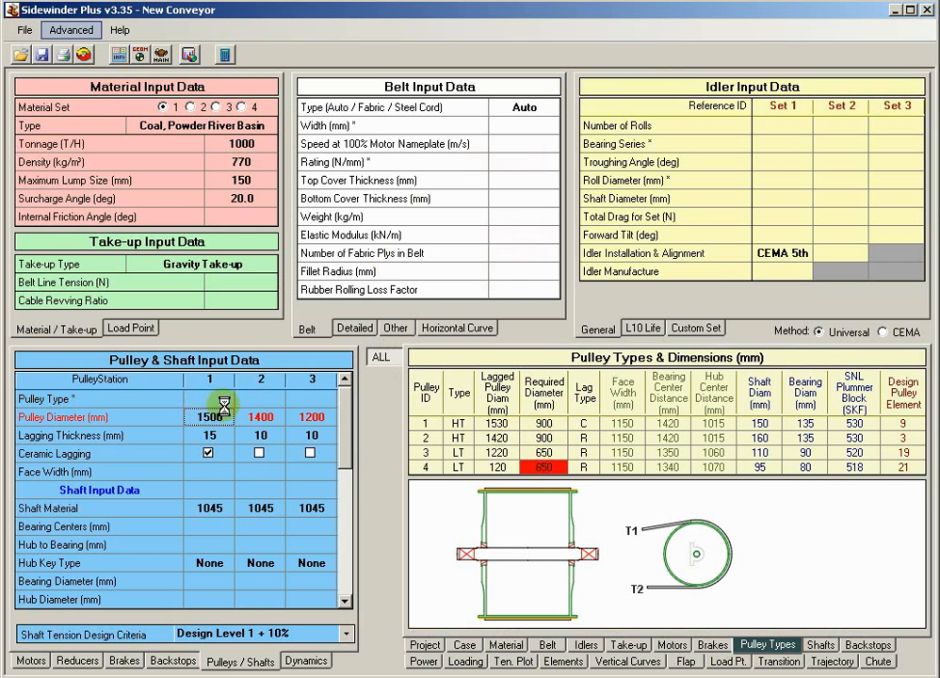
click(224, 405)
click(231, 411)
click(259, 400)
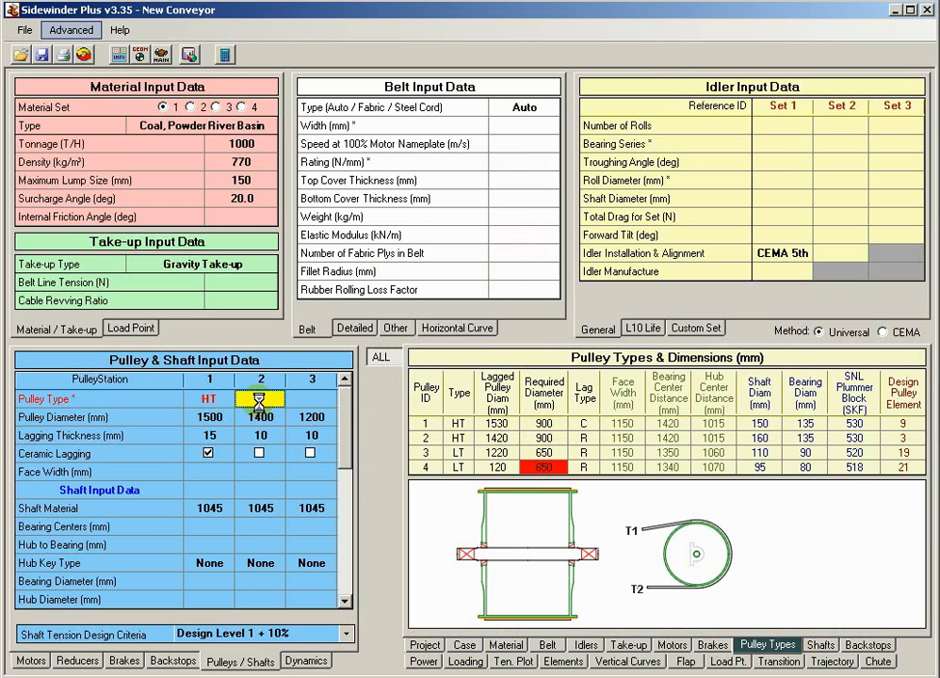
click(268, 411)
click(312, 400)
click(315, 402)
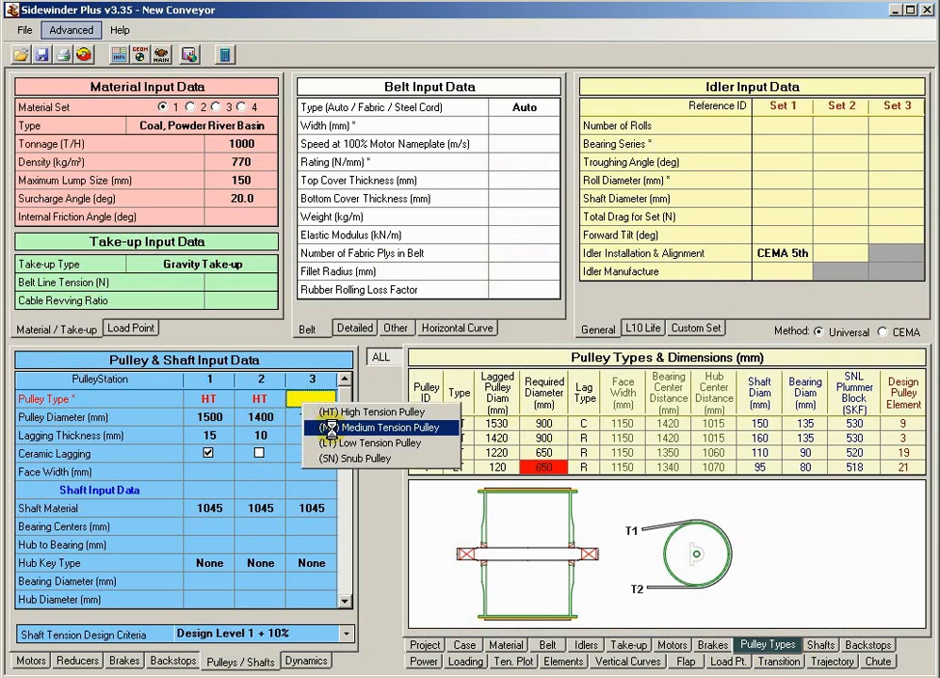
click(323, 423)
Set the pulley type of station 4 to Low Tension and look over the available pulley type options.
click(300, 505)
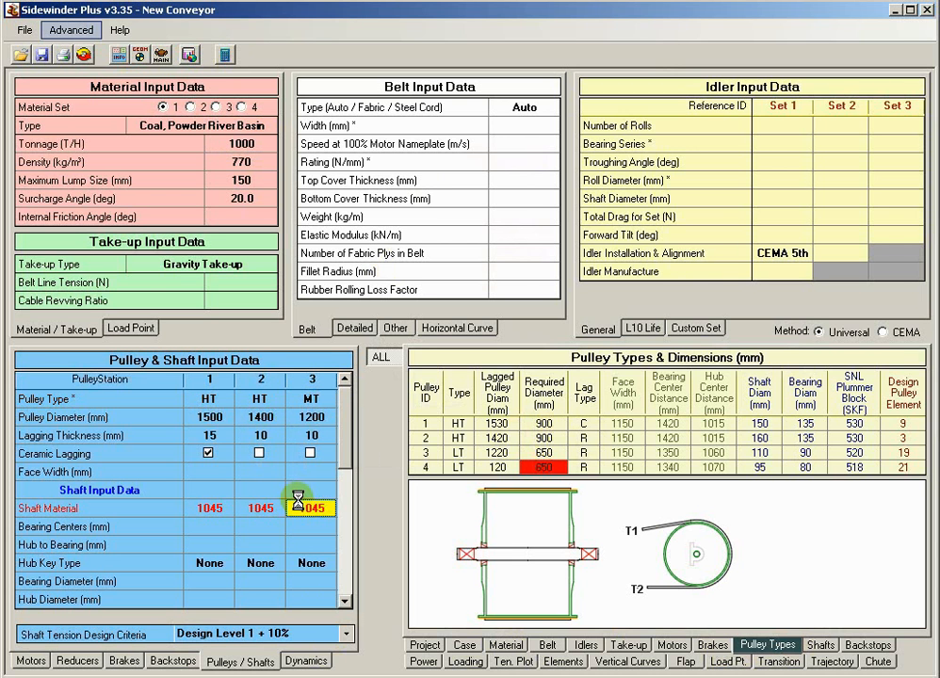
key(Down)
key(Up)
key(Up)
key(Up)
key(Up)
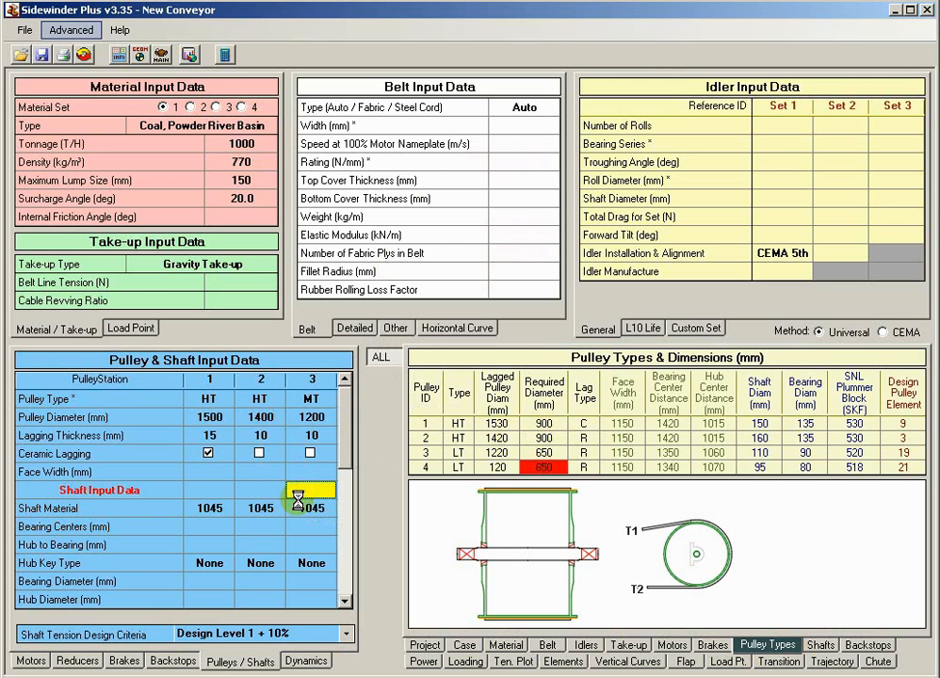
key(Right)
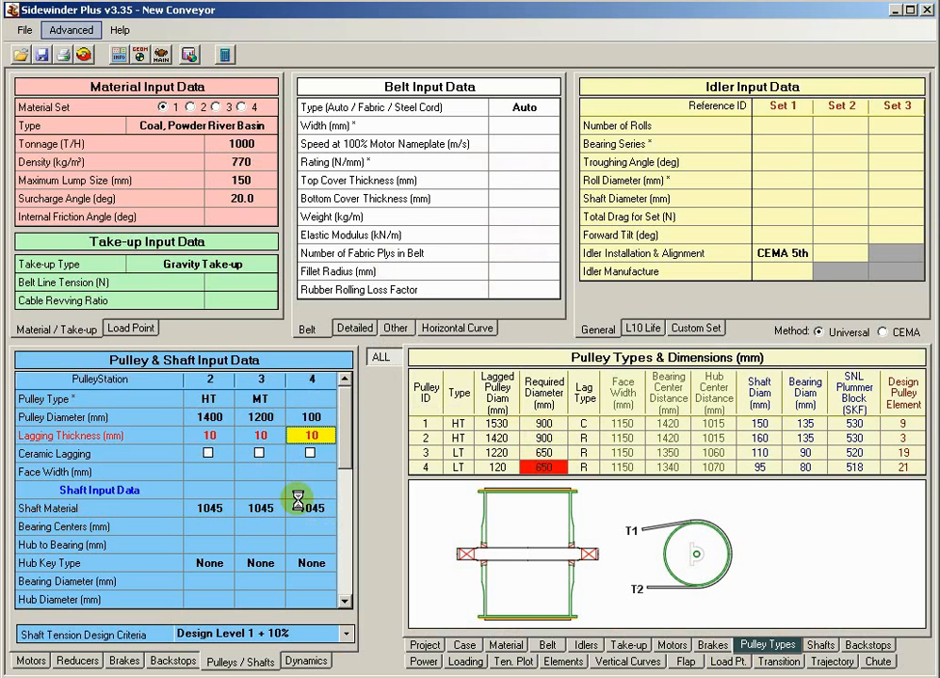
click(311, 398)
click(329, 434)
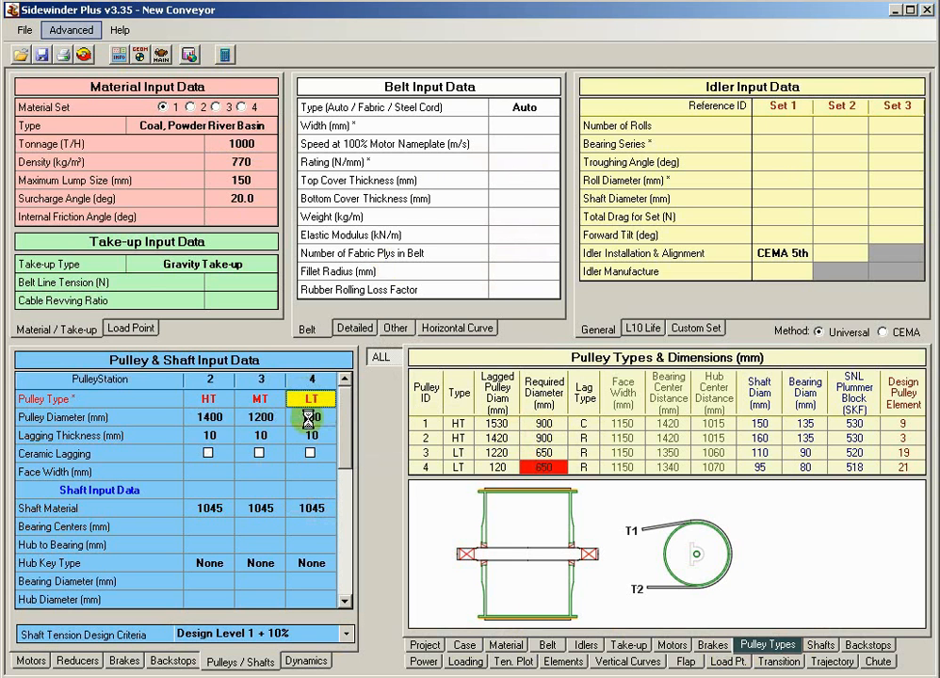
click(311, 399)
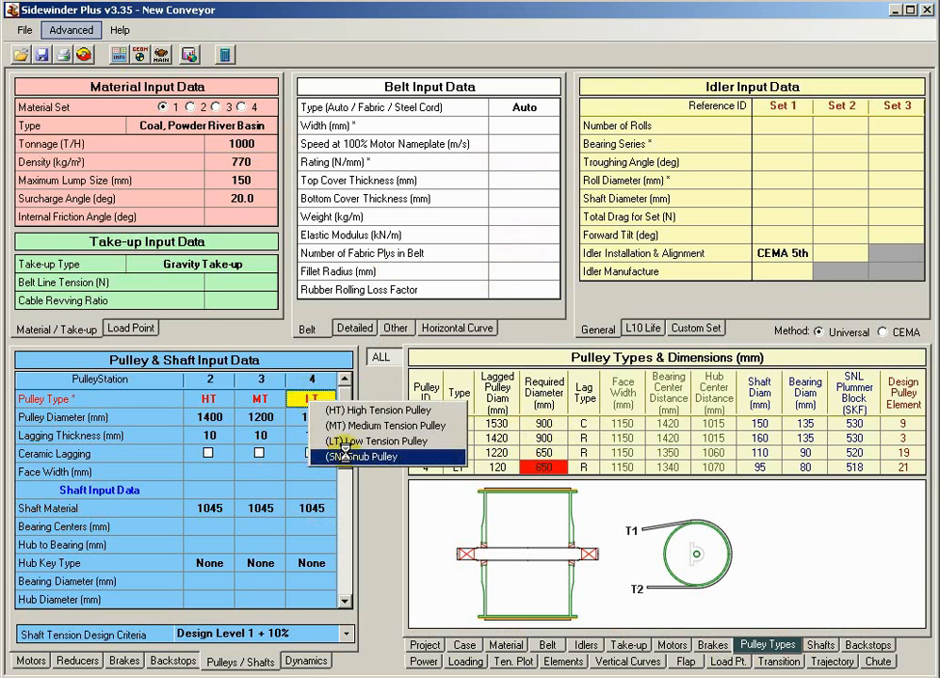
click(282, 413)
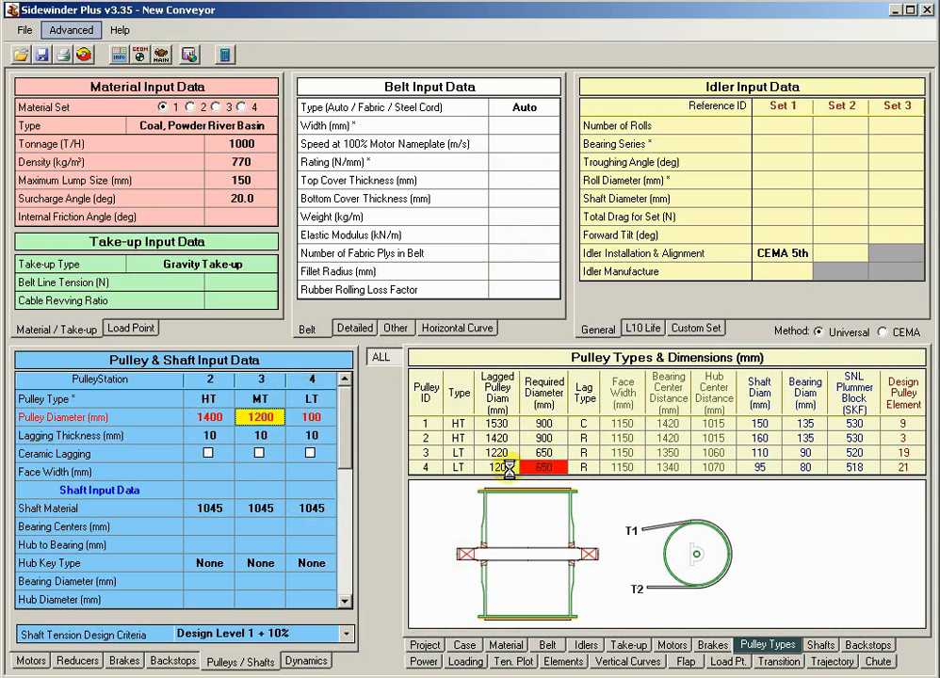
Set the pulley diameter of station 4 to 650 mm and recalculate the conveyor.
click(301, 439)
key(Up)
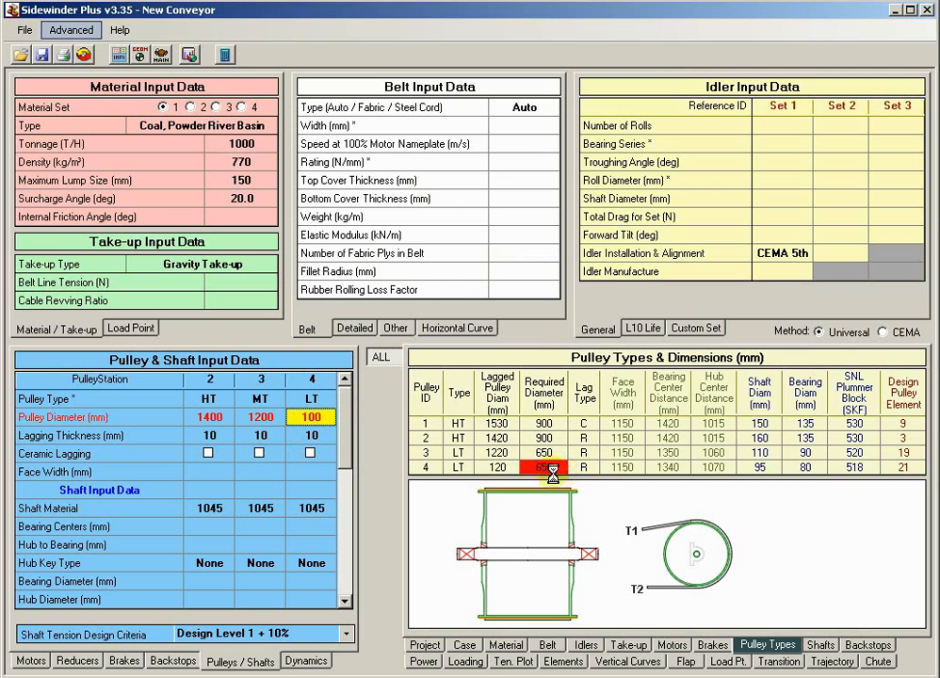
click(304, 425)
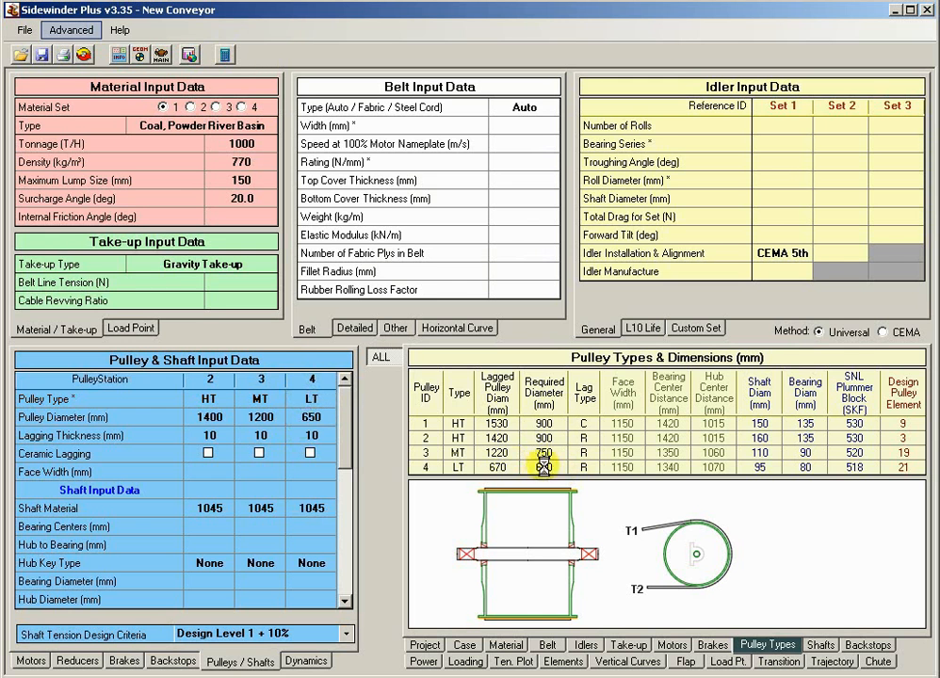
Return to the conveyor geometry and look over the elements of the vertical profile.
click(138, 52)
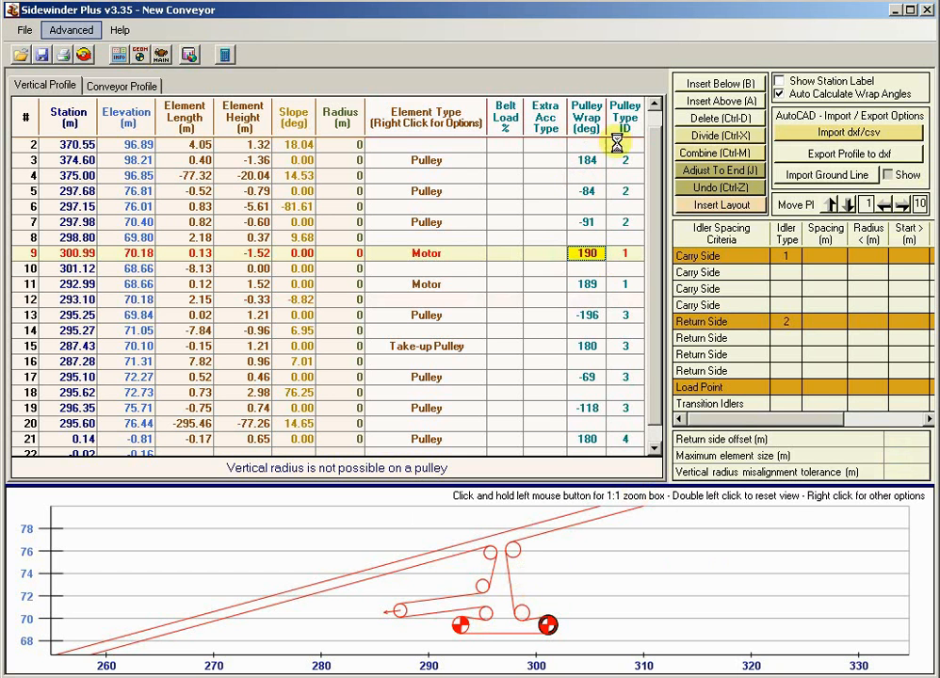
scroll(713, 367, down, 1)
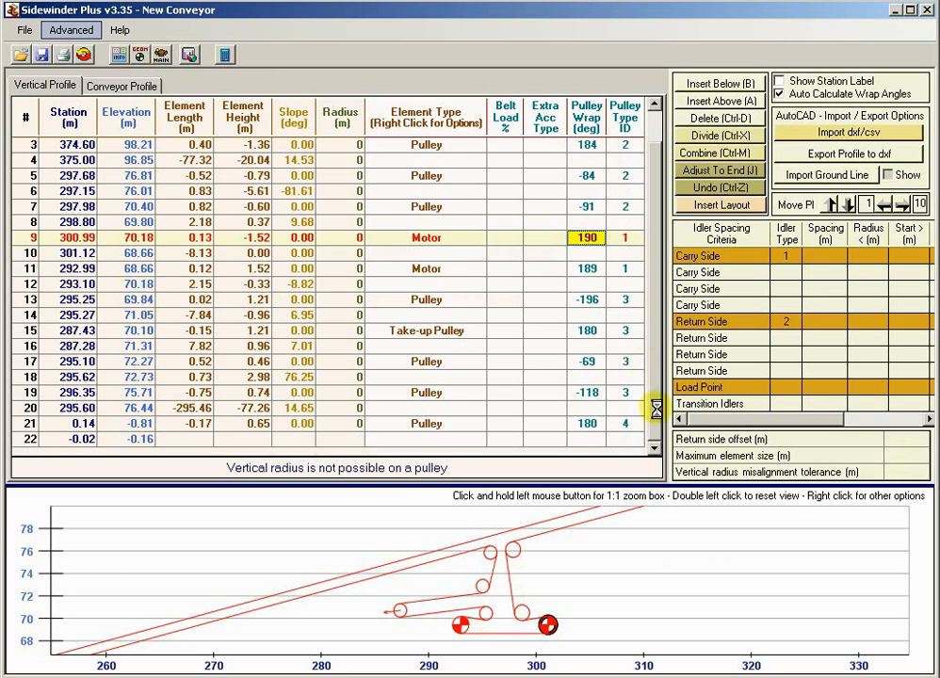
scroll(584, 361, up, 2)
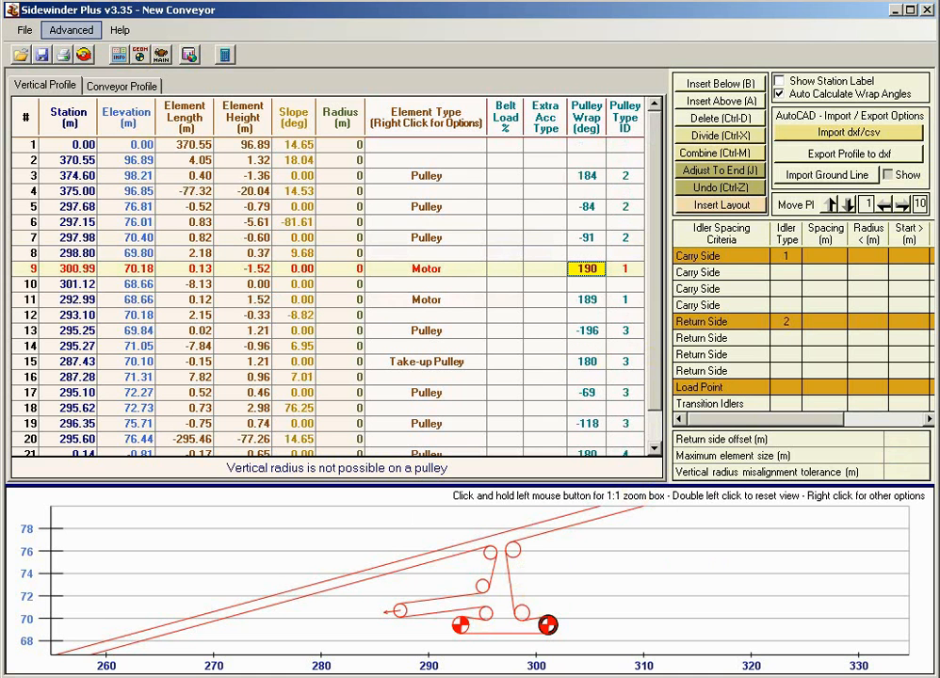